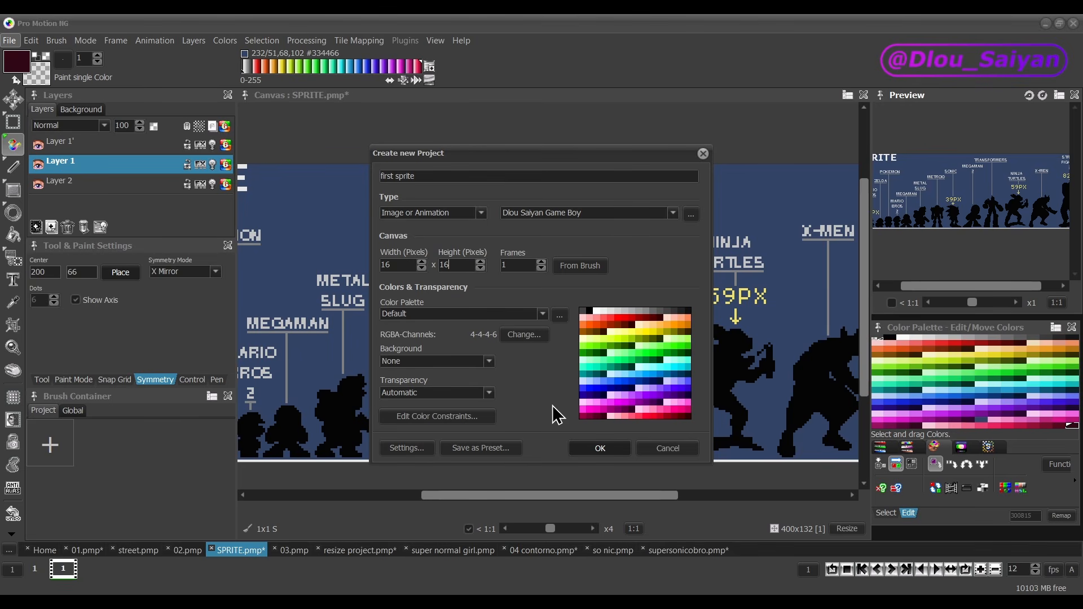
Step: Create the single-frame 16 x 16 pixel project "first sprite" with the Dlou Saiyan Game Boy profile and the Default palette
{"action": "left_click", "coordinate": [599, 449]}
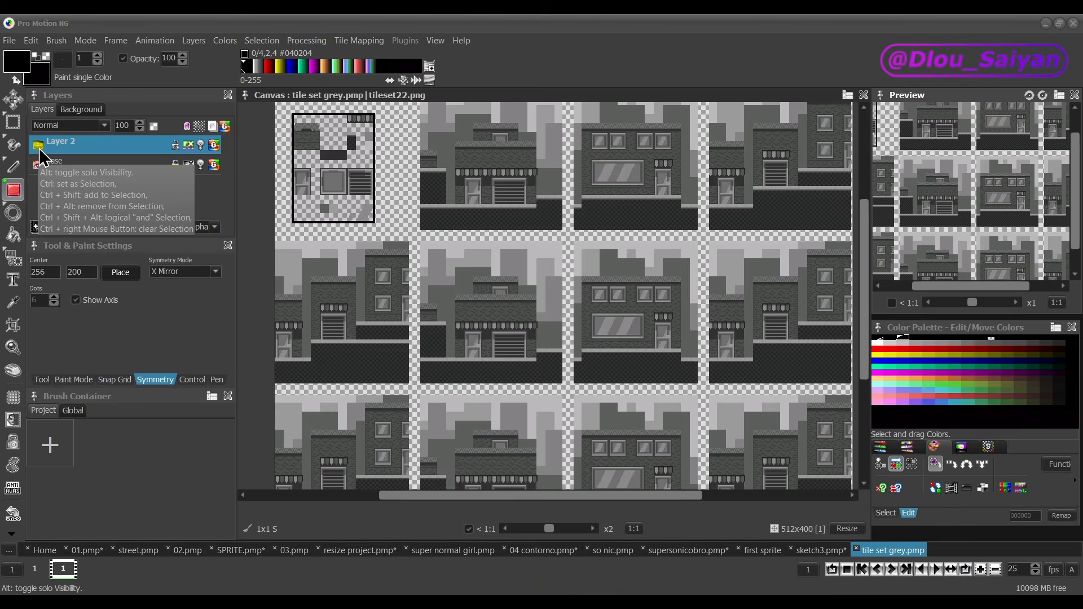
Step: Toggle the visibility of Layer 2 in the tile set grey project
{"action": "left_click", "coordinate": [39, 148]}
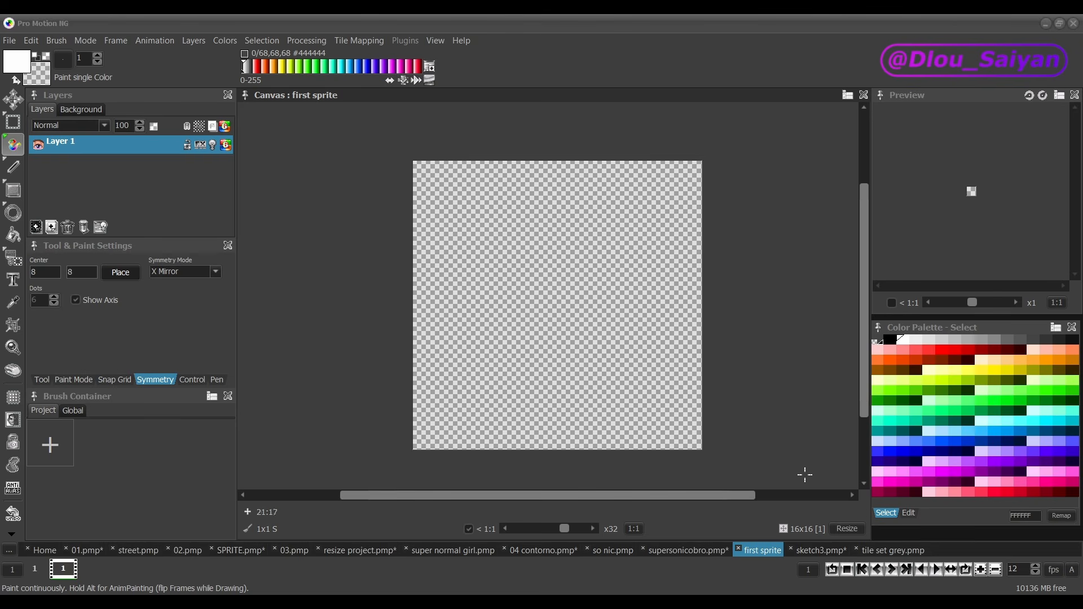
Step: Set all the coloured palette entries of the first sprite project to black, leaving out the top row of greys
{"action": "left_click", "coordinate": [910, 516]}
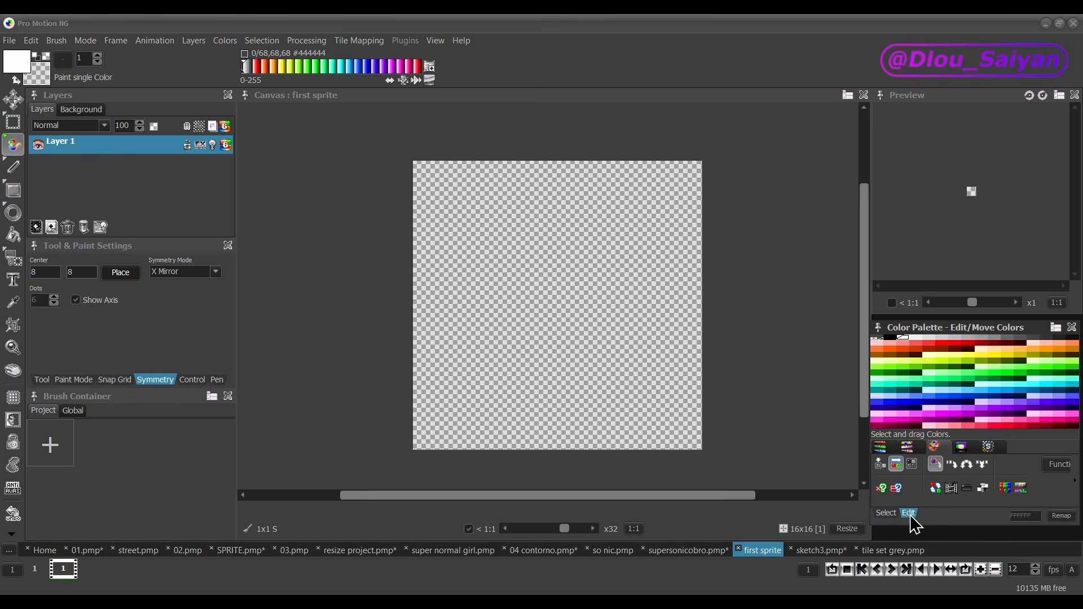
{"action": "left_click", "coordinate": [911, 466]}
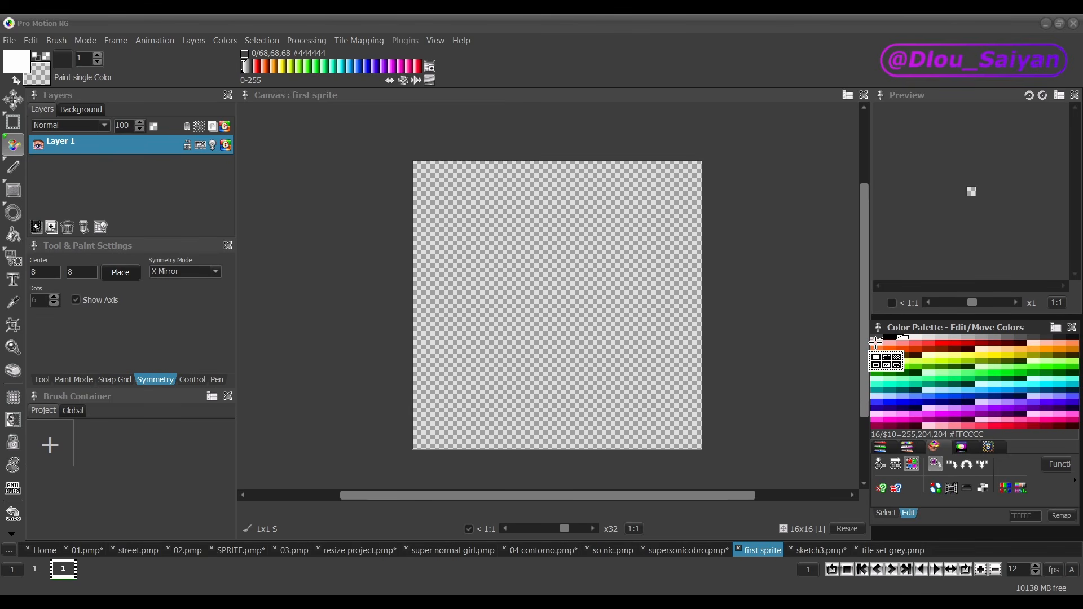
{"action": "left_click_drag", "start_coordinate": [876, 343], "coordinate": [1076, 434]}
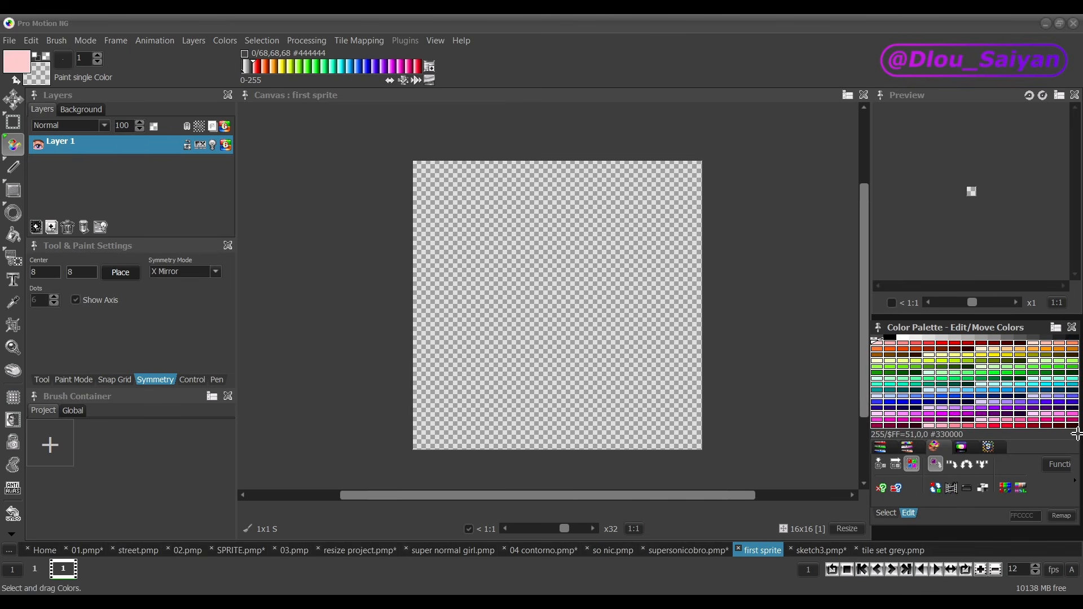
{"action": "left_click", "coordinate": [966, 488]}
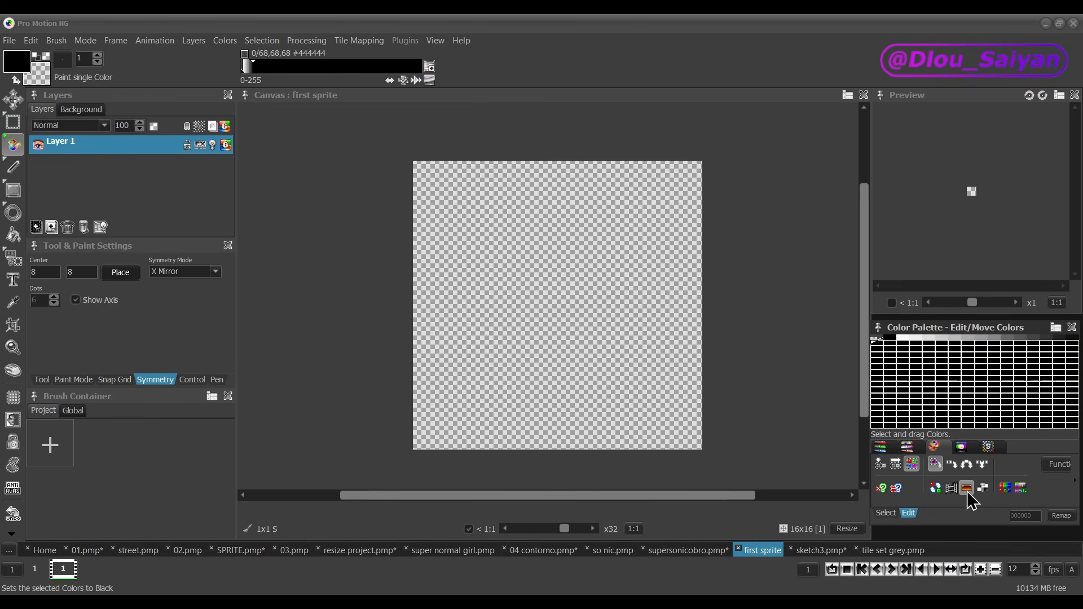
Step: Paint a rounded light grey (#CCCCCC) head in the upper half of the canvas and add a white mouth pixel
{"action": "left_click", "coordinate": [942, 338]}
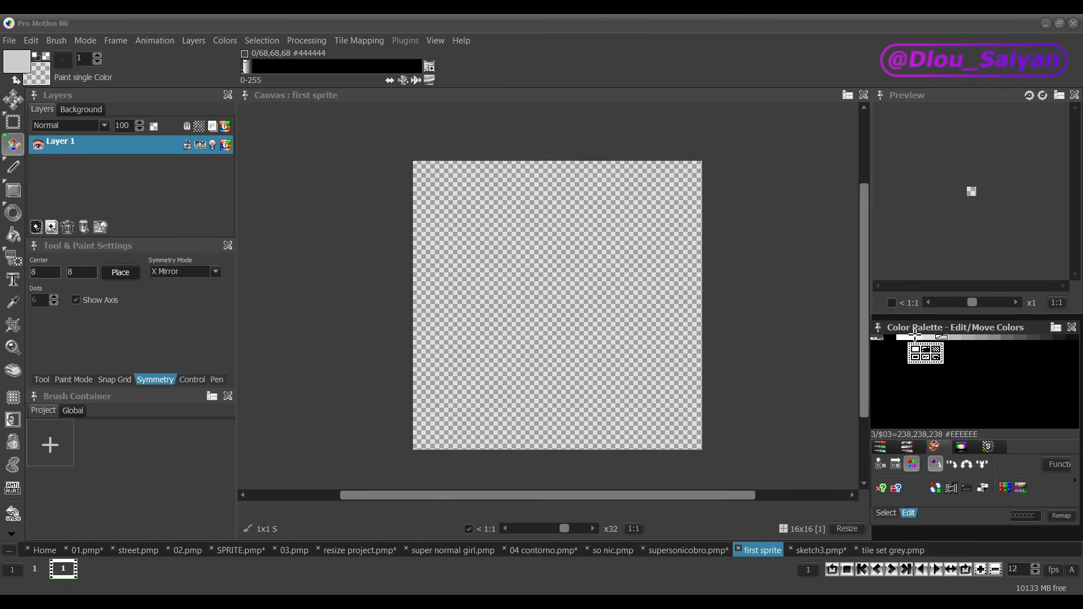
{"action": "left_click_drag", "start_coordinate": [1017, 337], "coordinate": [1038, 338]}
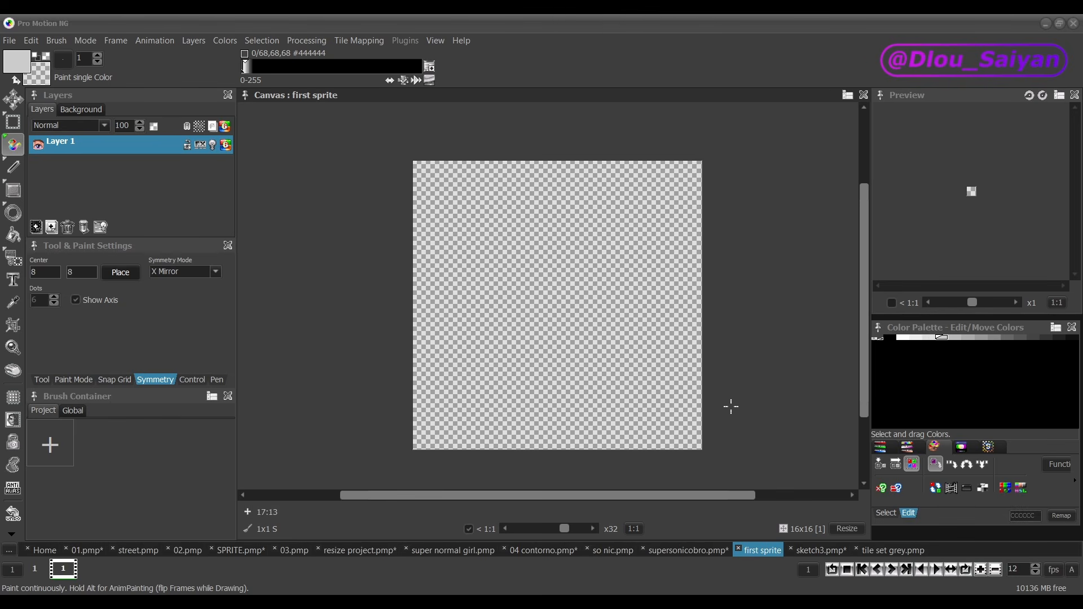
{"action": "mouse_move", "coordinate": [566, 170]}
{"action": "left_mouse_down"}
{"action": "mouse_move", "coordinate": [585, 314]}
{"action": "mouse_move", "coordinate": [584, 170]}
{"action": "mouse_move", "coordinate": [602, 296]}
{"action": "left_mouse_up"}
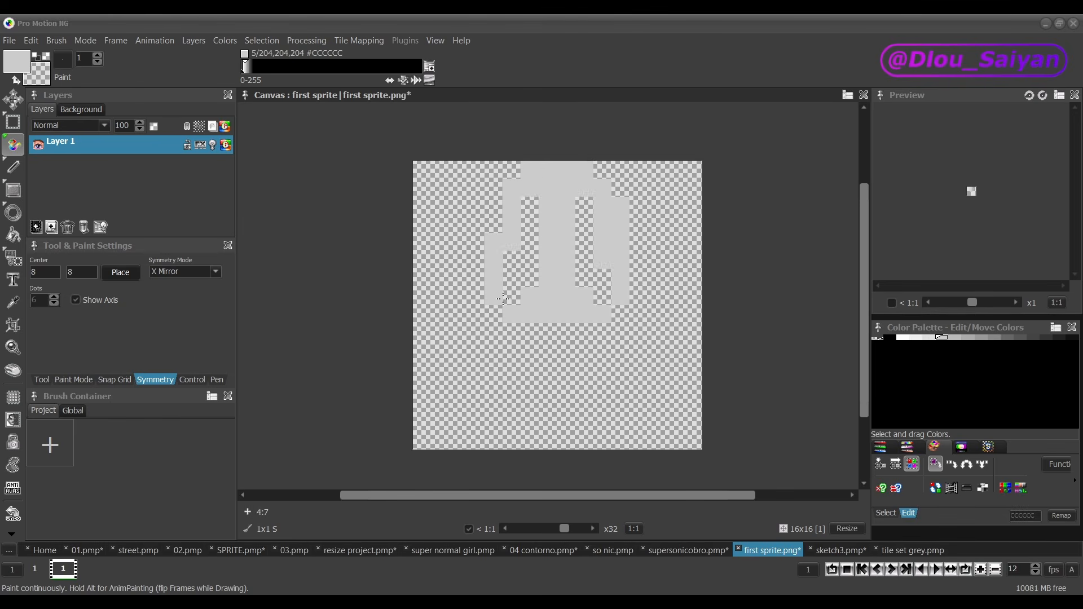
{"action": "left_click", "coordinate": [902, 337]}
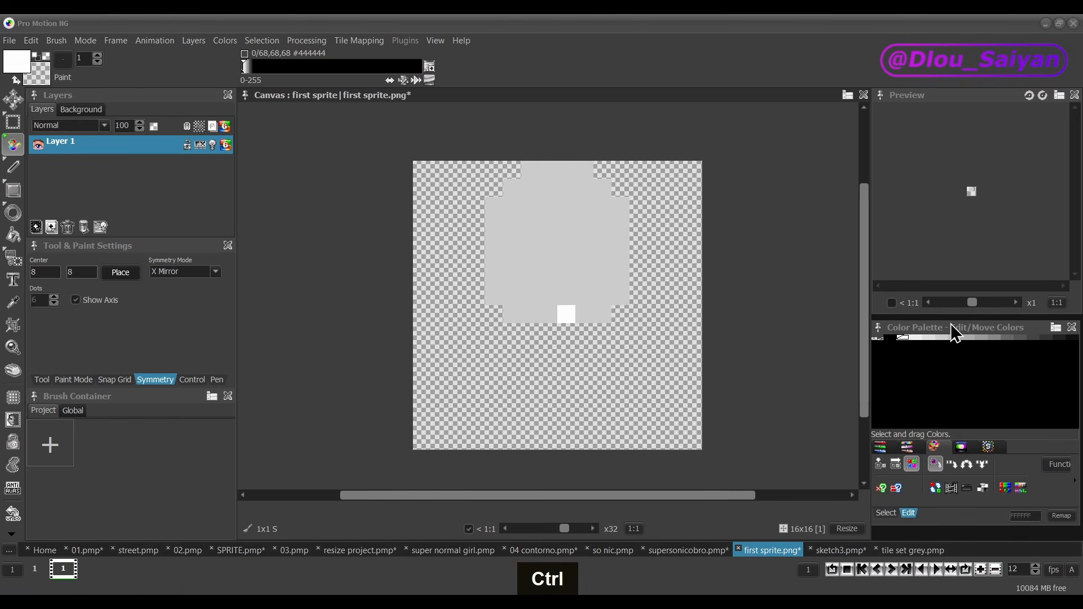
Step: Paint two eyes on the face, each with a near-black pupil beside a white outer column
{"action": "left_click", "coordinate": [1071, 337]}
{"action": "mouse_move", "coordinate": [530, 241]}
{"action": "left_mouse_down"}
{"action": "mouse_move", "coordinate": [530, 278]}
{"action": "mouse_move", "coordinate": [512, 278]}
{"action": "left_mouse_up"}
{"action": "key", "text": "ctrl+z"}
{"action": "left_click", "coordinate": [906, 338]}
Step: Paint the character's hair in #666666 grey, covering the forehead and hanging down both sides of the face
{"action": "left_click", "coordinate": [1007, 337]}
{"action": "left_click_drag", "start_coordinate": [494, 242], "coordinate": [621, 242]}
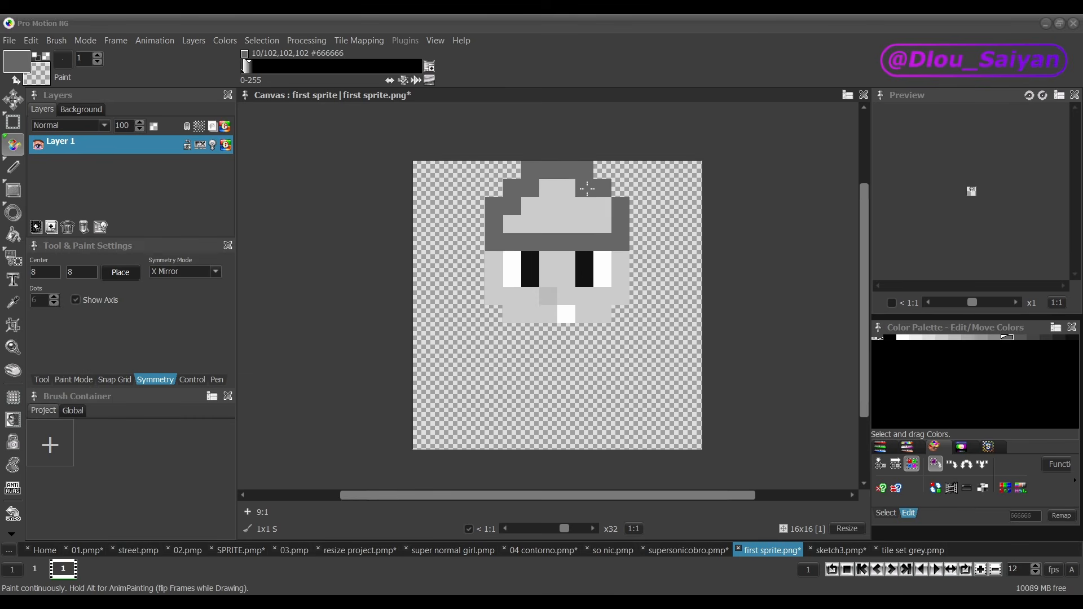
{"action": "left_click_drag", "start_coordinate": [566, 188], "coordinate": [512, 224]}
{"action": "left_click_drag", "start_coordinate": [476, 206], "coordinate": [512, 174]}
{"action": "left_click_drag", "start_coordinate": [602, 170], "coordinate": [638, 206]}
{"action": "left_click_drag", "start_coordinate": [476, 224], "coordinate": [476, 333]}
{"action": "left_click_drag", "start_coordinate": [638, 224], "coordinate": [638, 332]}
Step: Darken the inner hair columns beside the face and shade the jaw corners and neck with #999999 grey
{"action": "left_click", "coordinate": [1019, 338]}
{"action": "left_click_drag", "start_coordinate": [494, 260], "coordinate": [494, 296]}
{"action": "left_click", "coordinate": [981, 338]}
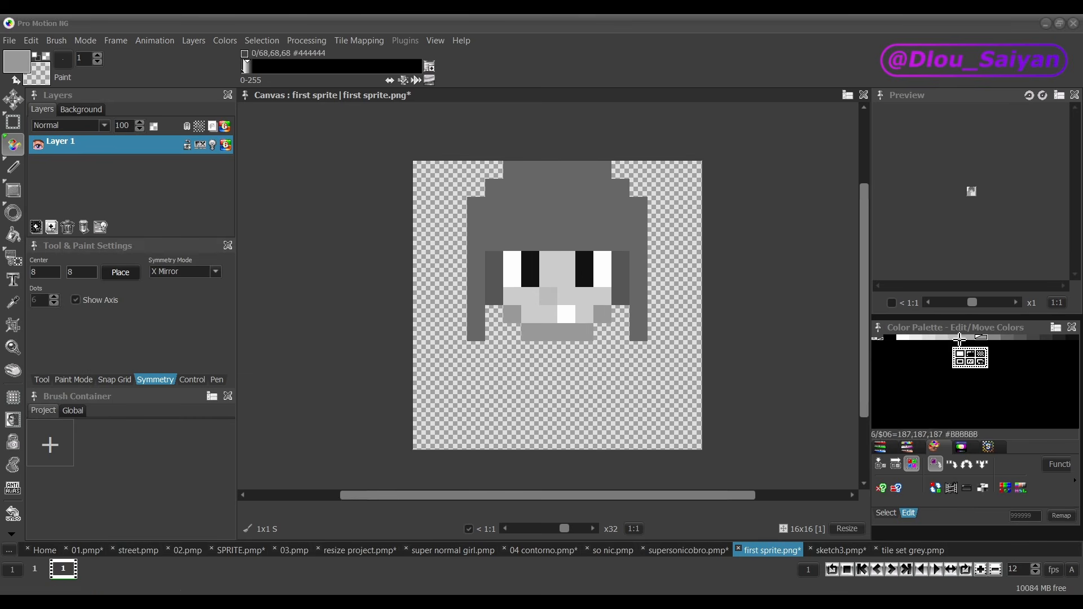
Step: Paint the body below the neck with a light grey (#BBBBBB) shirt, mid-grey trousers and dark shoes
{"action": "left_click", "coordinate": [959, 340]}
{"action": "mouse_move", "coordinate": [530, 350]}
{"action": "left_mouse_down"}
{"action": "mouse_move", "coordinate": [564, 431]}
{"action": "mouse_move", "coordinate": [603, 404]}
{"action": "left_mouse_up"}
{"action": "left_click", "coordinate": [1046, 338]}
{"action": "mouse_move", "coordinate": [512, 441]}
{"action": "left_mouse_down"}
{"action": "mouse_move", "coordinate": [566, 423]}
{"action": "mouse_move", "coordinate": [530, 423]}
{"action": "left_mouse_up"}
{"action": "left_click", "coordinate": [1032, 337]}
{"action": "left_click", "coordinate": [1046, 338]}
{"action": "left_click", "coordinate": [1007, 338]}
{"action": "left_click", "coordinate": [564, 421], "text": "ctrl"}
Step: Paint the arms and hands at both sides of the torso and separate them from the shirt with #999999 shading
{"action": "left_click", "coordinate": [494, 423]}
{"action": "left_click", "coordinate": [512, 395], "text": "ctrl"}
{"action": "mouse_move", "coordinate": [494, 332]}
{"action": "left_mouse_down"}
{"action": "mouse_move", "coordinate": [476, 369]}
{"action": "mouse_move", "coordinate": [494, 404]}
{"action": "left_mouse_up"}
{"action": "left_click_drag", "start_coordinate": [513, 405], "coordinate": [515, 390]}
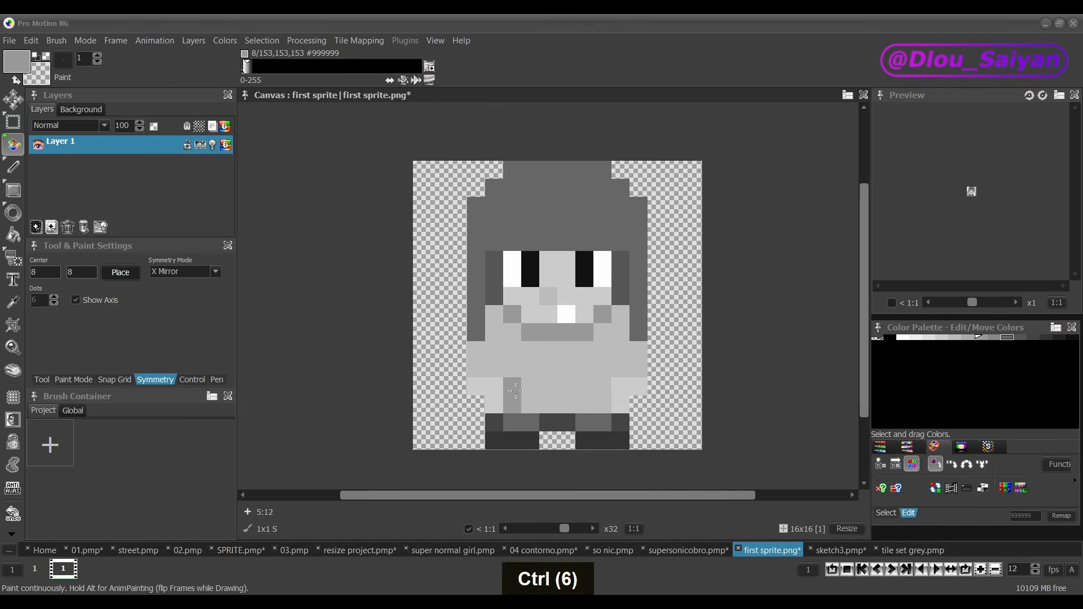
{"action": "left_click_drag", "start_coordinate": [603, 387], "coordinate": [603, 404]}
{"action": "left_click", "coordinate": [512, 369]}
{"action": "left_click", "coordinate": [476, 405]}
{"action": "left_click", "coordinate": [458, 368]}
Step: Add lighter grey highlight pixels across the top of the character's hair
{"action": "left_click", "coordinate": [973, 337]}
{"action": "left_click_drag", "start_coordinate": [585, 206], "coordinate": [531, 206]}
{"action": "left_click", "coordinate": [518, 179], "text": "ctrl"}
{"action": "mouse_move", "coordinate": [494, 187]}
{"action": "left_mouse_down"}
{"action": "mouse_move", "coordinate": [621, 188]}
{"action": "mouse_move", "coordinate": [502, 208]}
{"action": "left_mouse_up"}
{"action": "left_click", "coordinate": [512, 188]}
{"action": "left_click", "coordinate": [494, 188], "text": "ctrl"}
{"action": "left_click", "coordinate": [507, 226], "text": "ctrl"}
{"action": "left_click", "coordinate": [494, 188]}
{"action": "scroll", "coordinate": [512, 235], "scroll_direction": "down", "scroll_amount": 4}
{"action": "scroll", "coordinate": [512, 235], "scroll_direction": "up", "scroll_amount": 3}
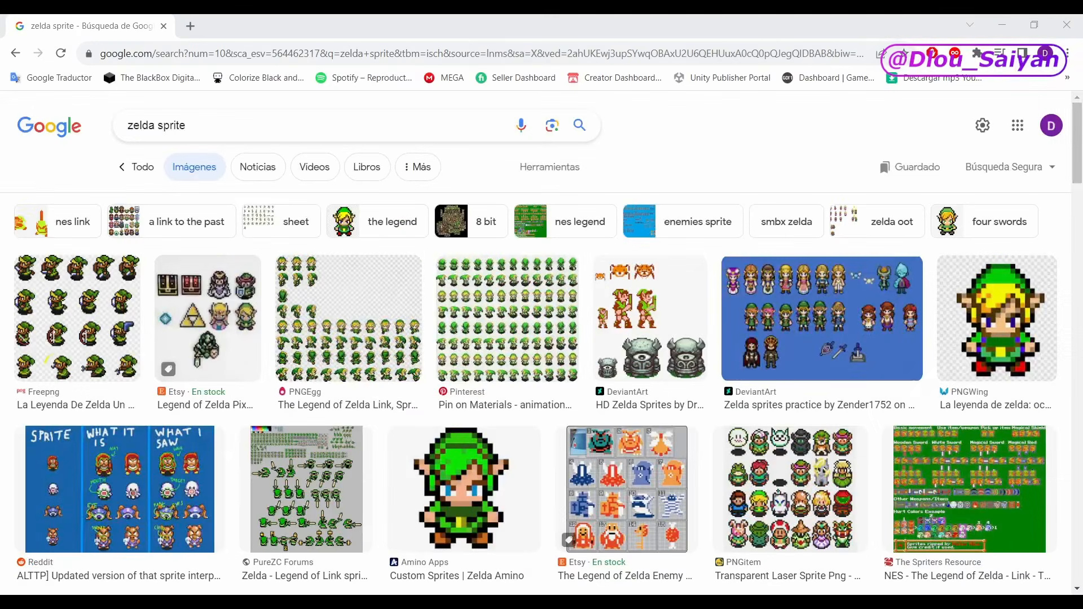
Step: Switch to the browser and look through the Google image results for "zelda sprite"
{"action": "scroll", "coordinate": [1076, 175], "scroll_direction": "down", "scroll_amount": 1}
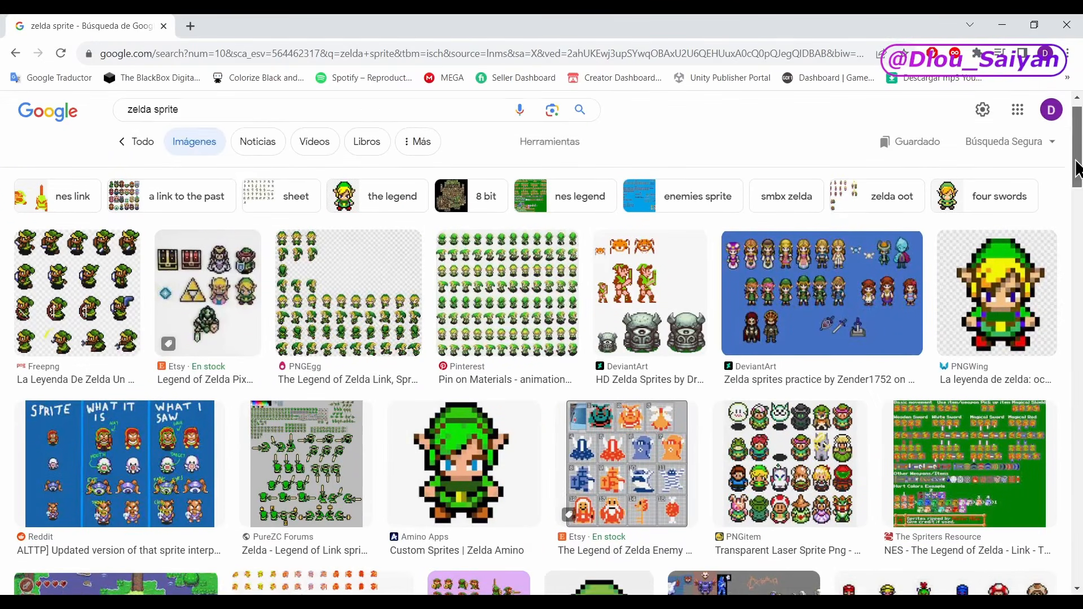
{"action": "left_click_drag", "start_coordinate": [1076, 169], "coordinate": [1076, 177]}
{"action": "key", "text": "Down"}
{"action": "key", "text": "Down"}
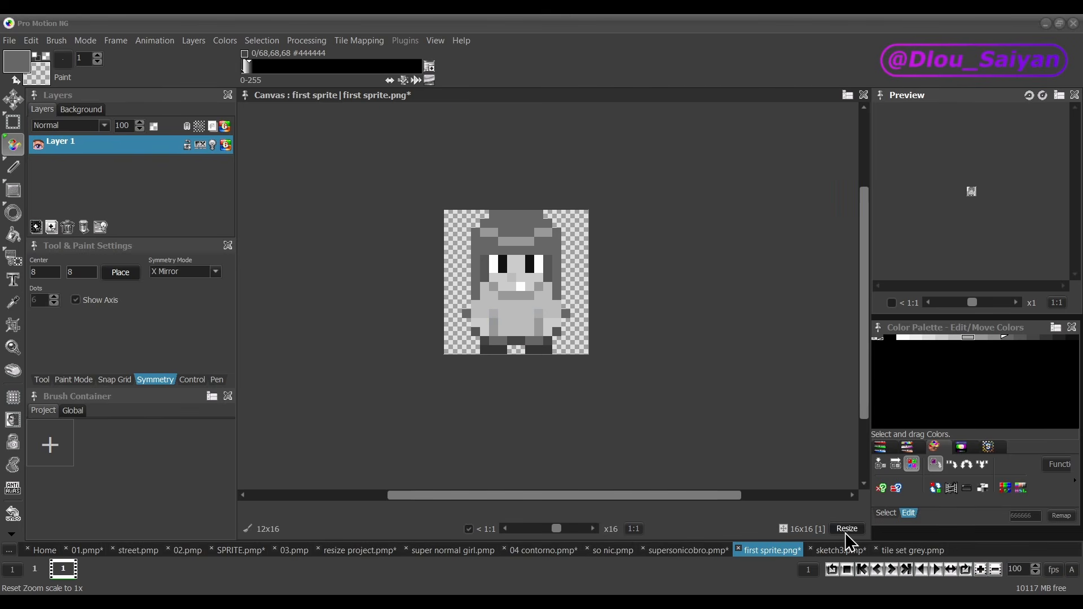
Step: Resize the first sprite canvas to 280 x 100 pixels, repositioning the existing sprite at the bottom-left corner
{"action": "left_click", "coordinate": [847, 530]}
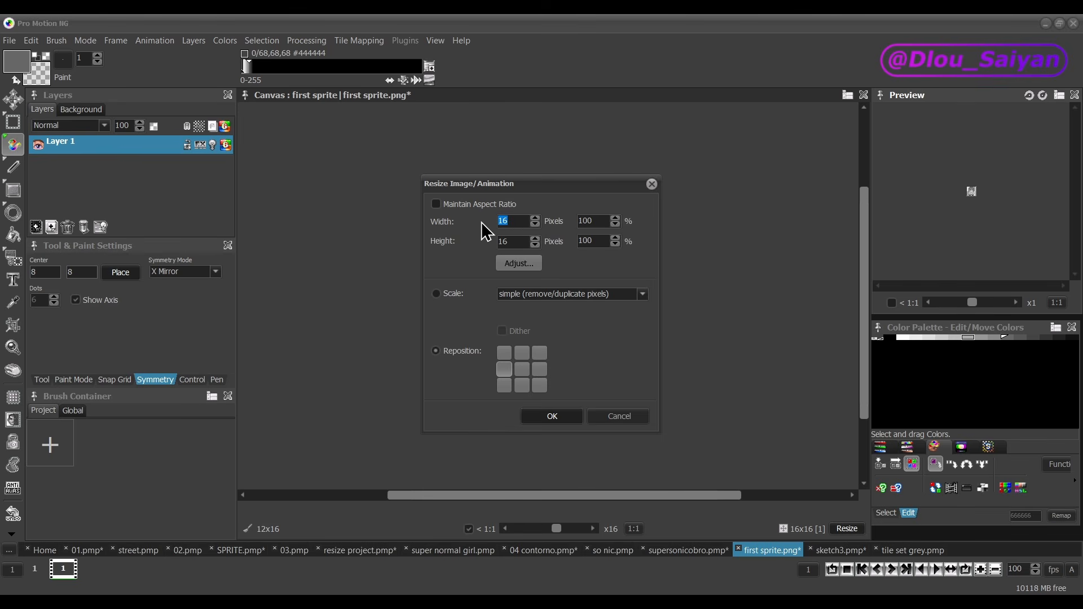
{"action": "type", "text": "280"}
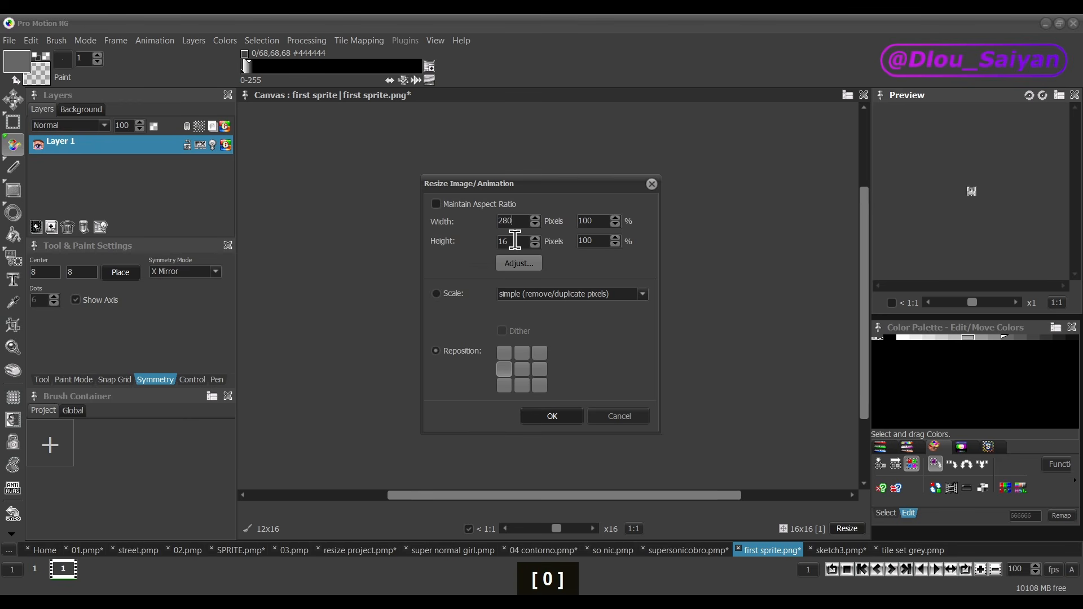
{"action": "type", "text": "100"}
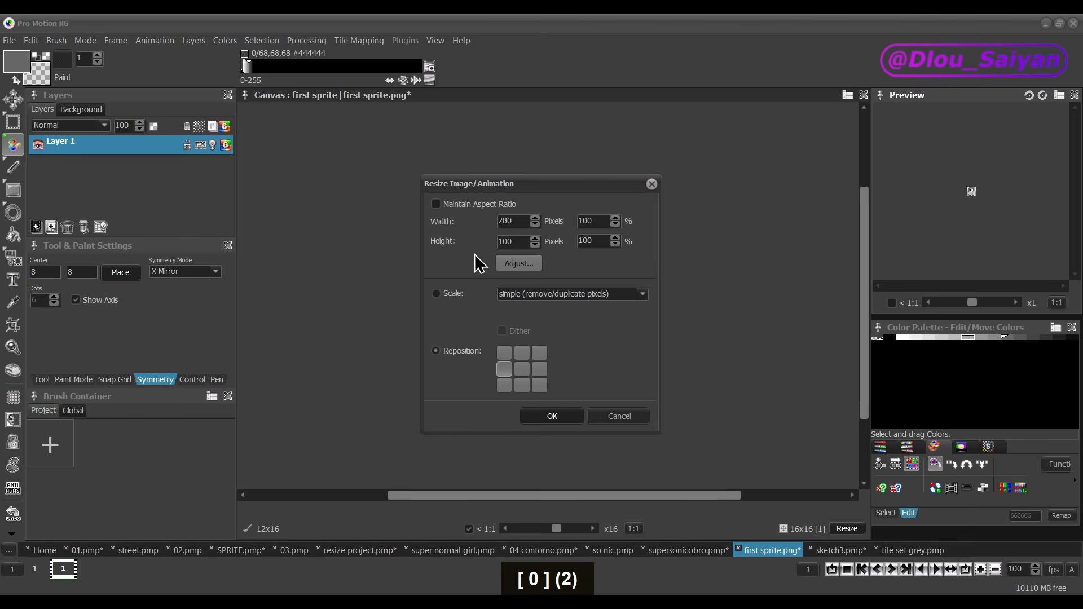
{"action": "left_click", "coordinate": [504, 386]}
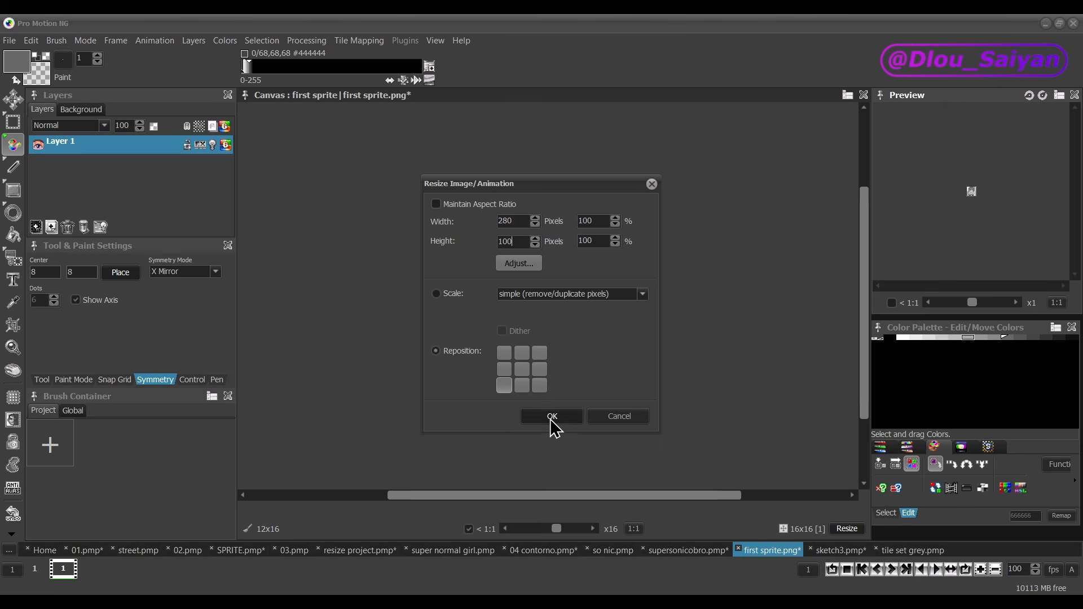
{"action": "left_click", "coordinate": [551, 417]}
{"action": "scroll", "coordinate": [550, 417], "scroll_direction": "down", "scroll_amount": 3}
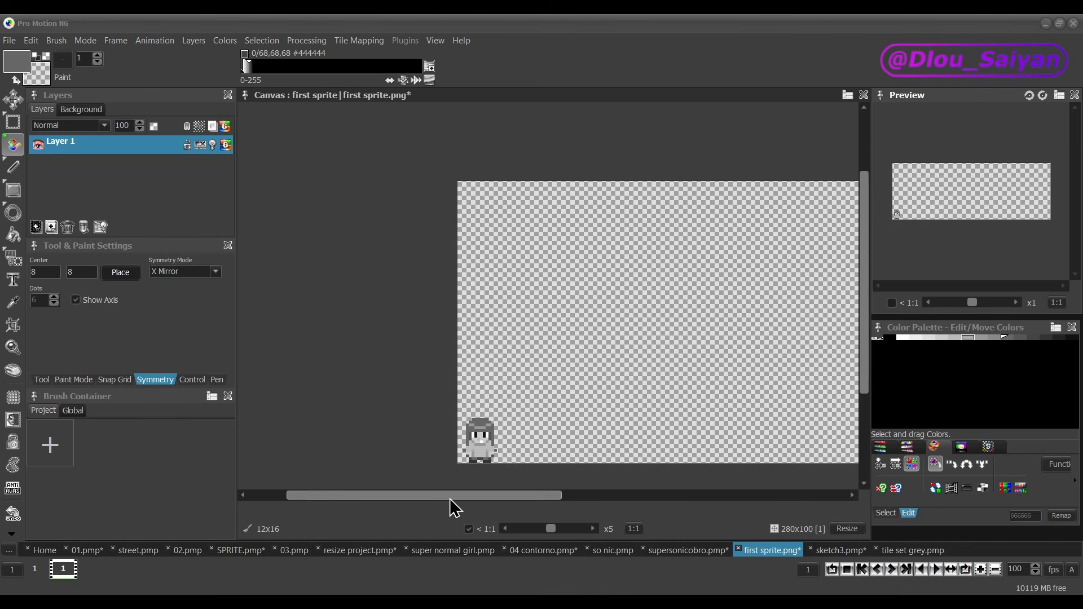
{"action": "left_click_drag", "start_coordinate": [458, 496], "coordinate": [620, 499]}
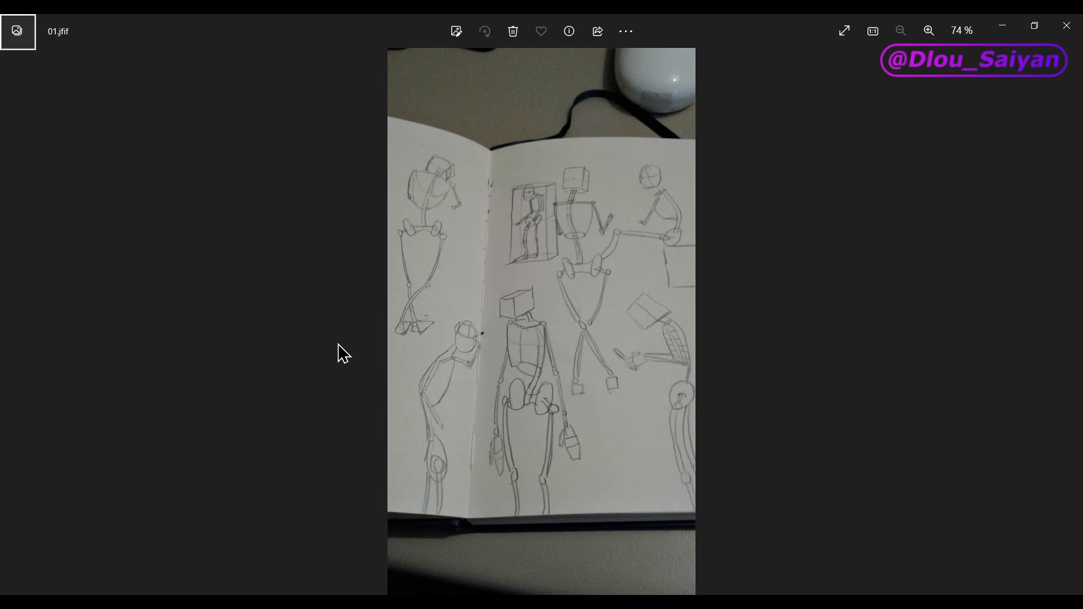
Step: Leaf through the sketchbook photos 01.jfif, 02.jfif, 03.jpg and 04.jfif to review the anatomy studies
{"action": "key", "text": "Right"}
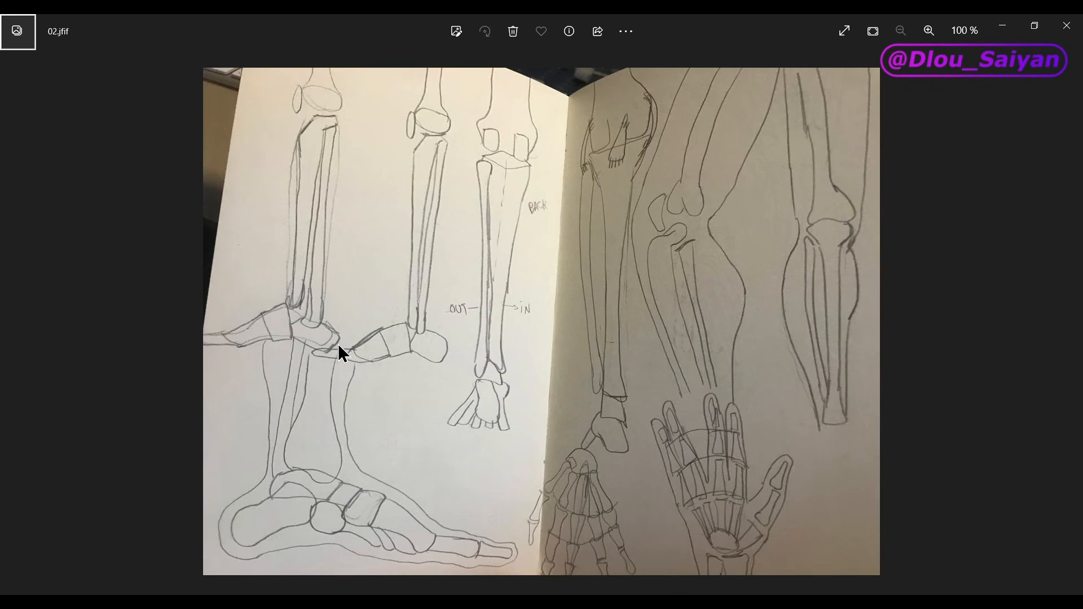
{"action": "key", "text": "Right"}
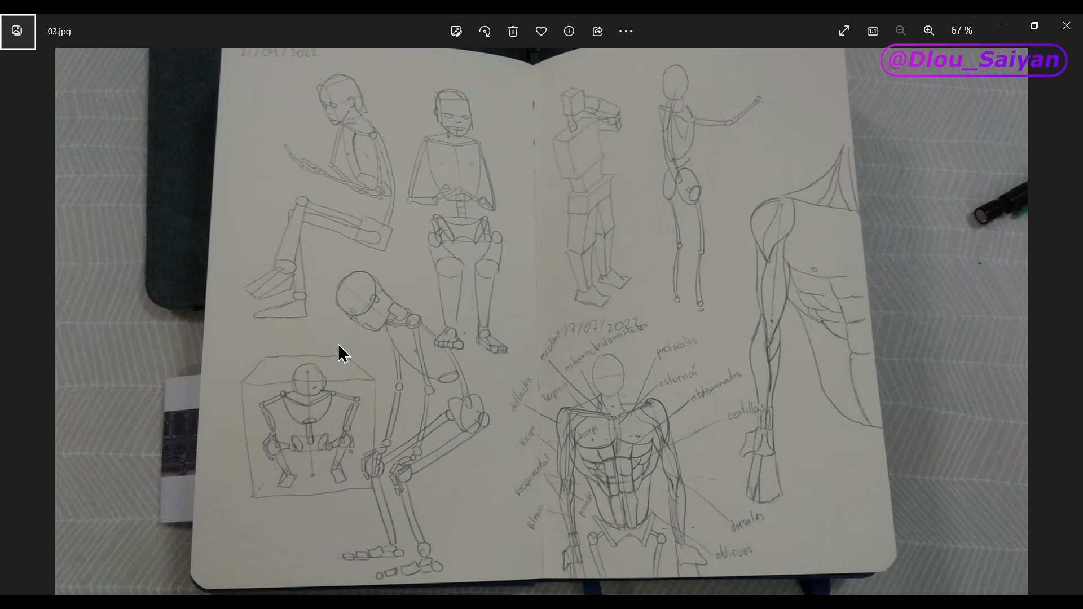
{"action": "key", "text": "Right"}
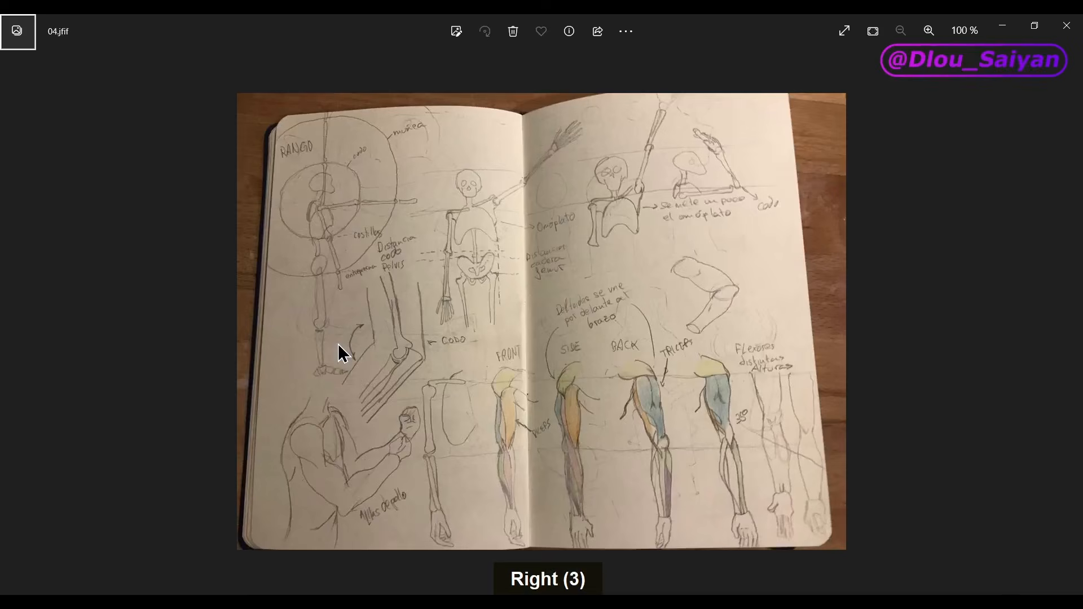
{"action": "key", "text": "Right"}
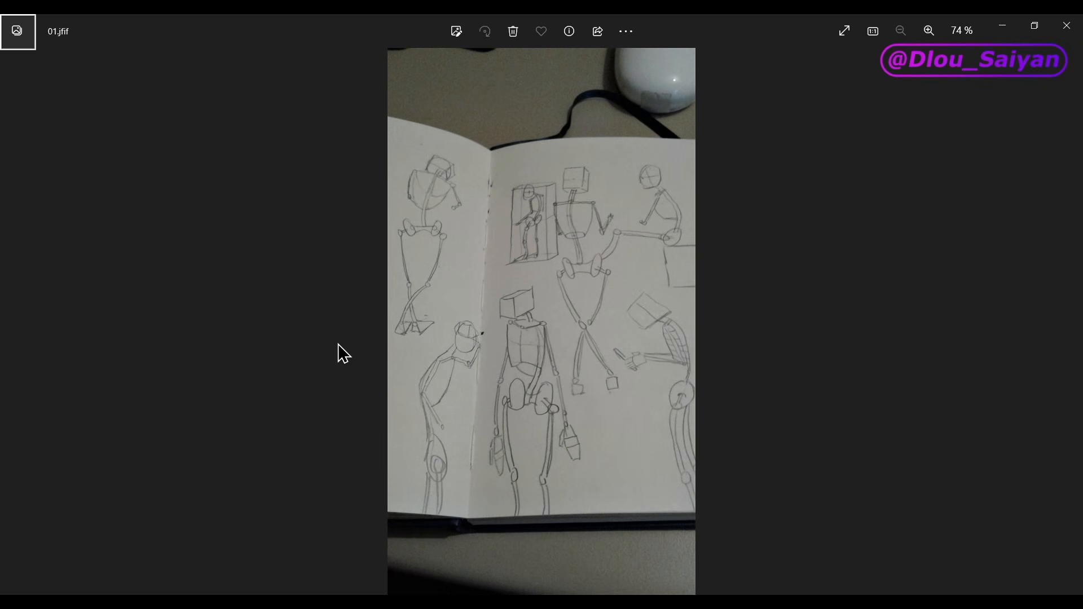
{"action": "key", "text": "Right"}
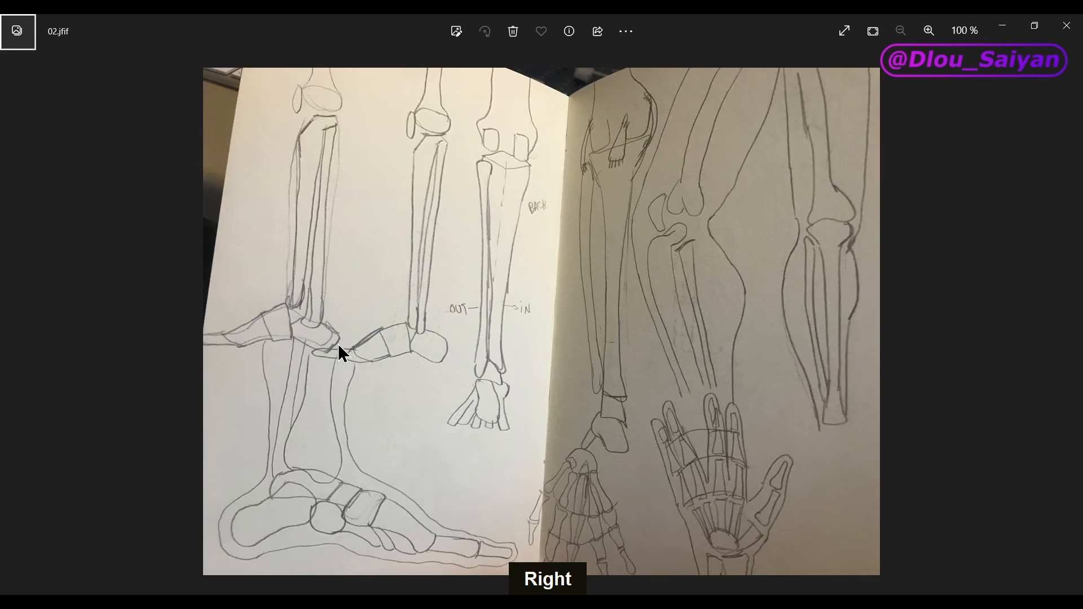
{"action": "key", "text": "Right"}
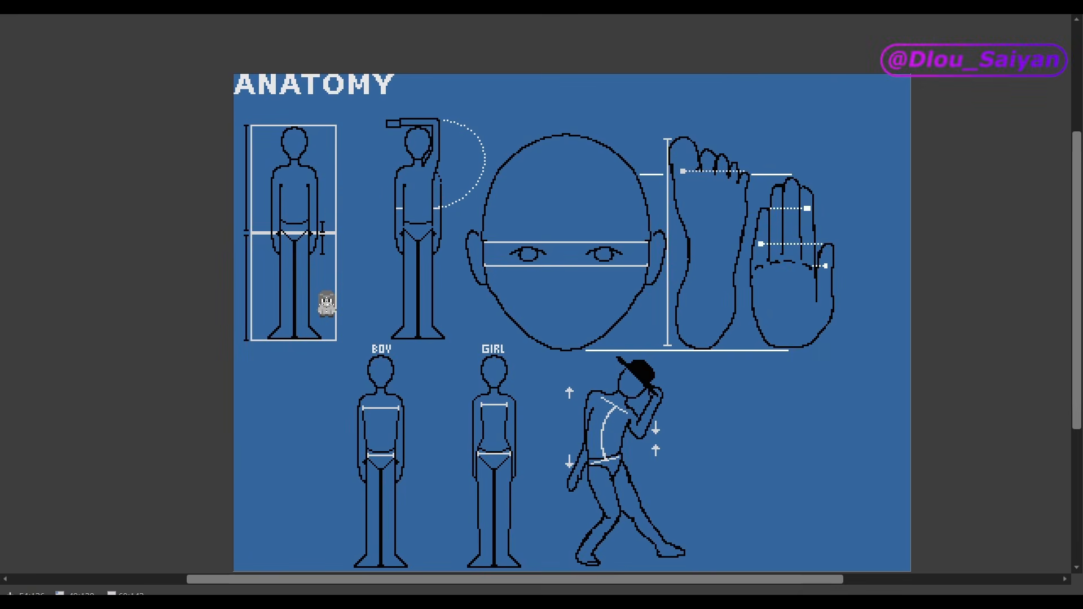
Step: Examine the anatomy chart's proportions for the body, raised arm, face, foot and hand
{"action": "scroll", "coordinate": [326, 304], "scroll_direction": "up", "scroll_amount": 2}
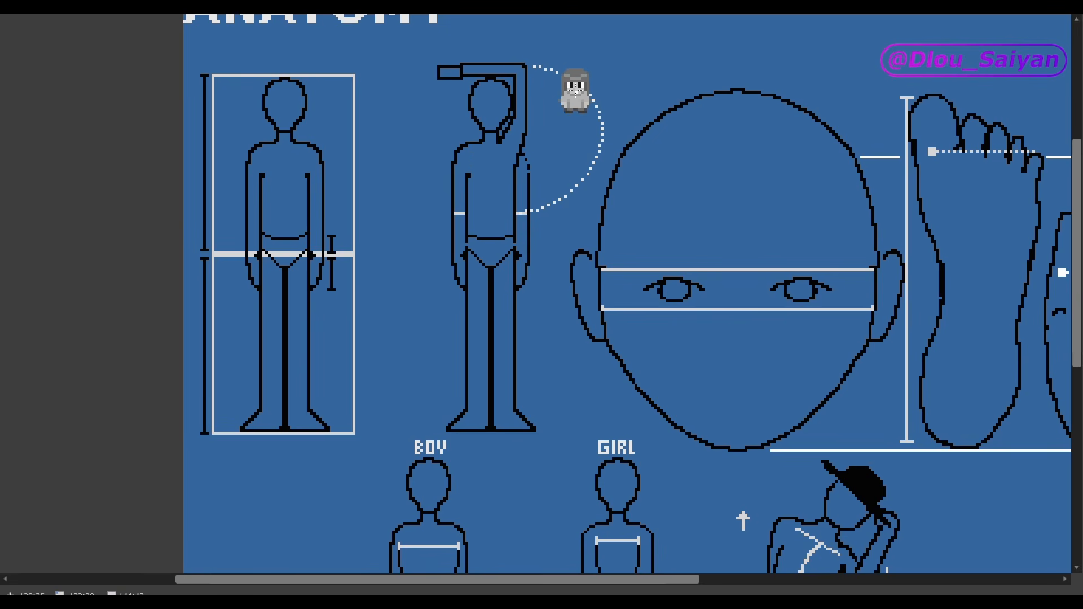
{"action": "scroll", "coordinate": [576, 90], "scroll_direction": "right", "scroll_amount": 3}
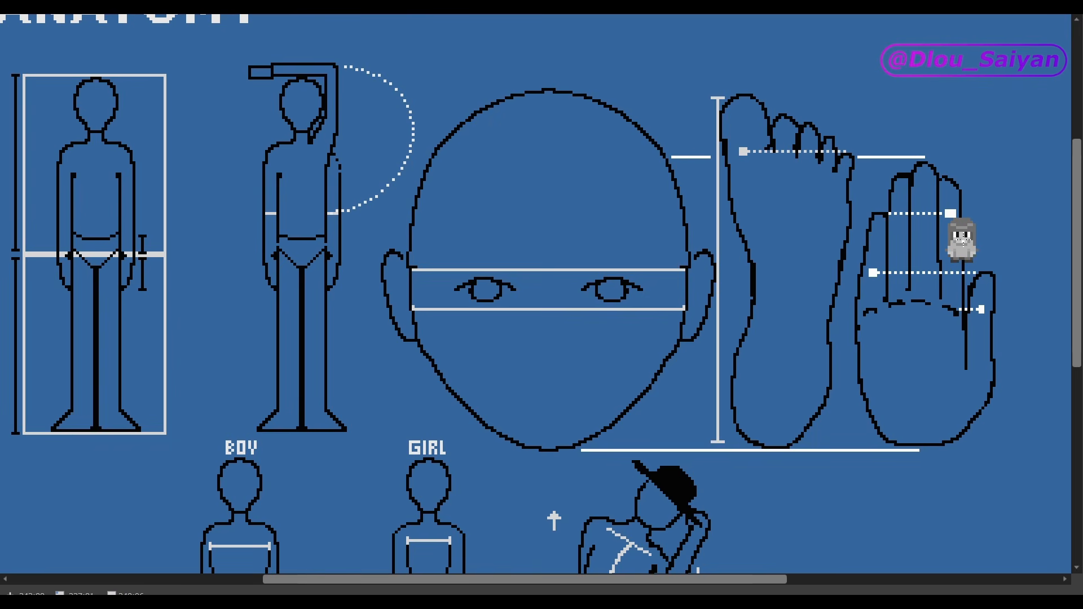
{"action": "scroll", "coordinate": [293, 316], "scroll_direction": "down", "scroll_amount": 5}
{"action": "scroll", "coordinate": [292, 316], "scroll_direction": "left", "scroll_amount": 1}
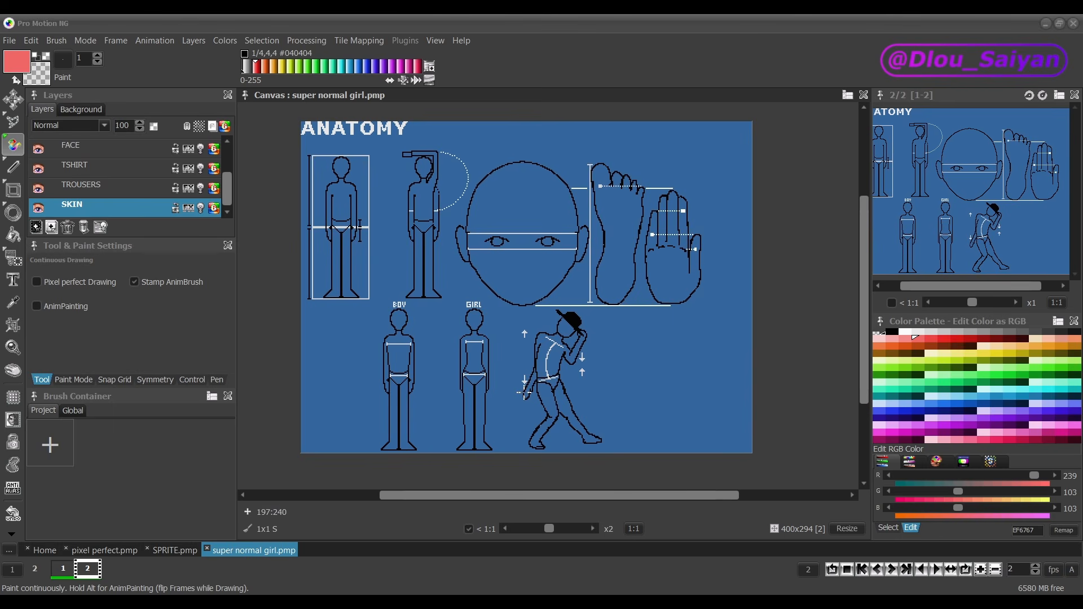
Step: Raise the hand of the hat-wearing figure's lowered arm and move the nearby down arrow farther from the figure
{"action": "scroll", "coordinate": [524, 393], "scroll_direction": "up", "scroll_amount": 1}
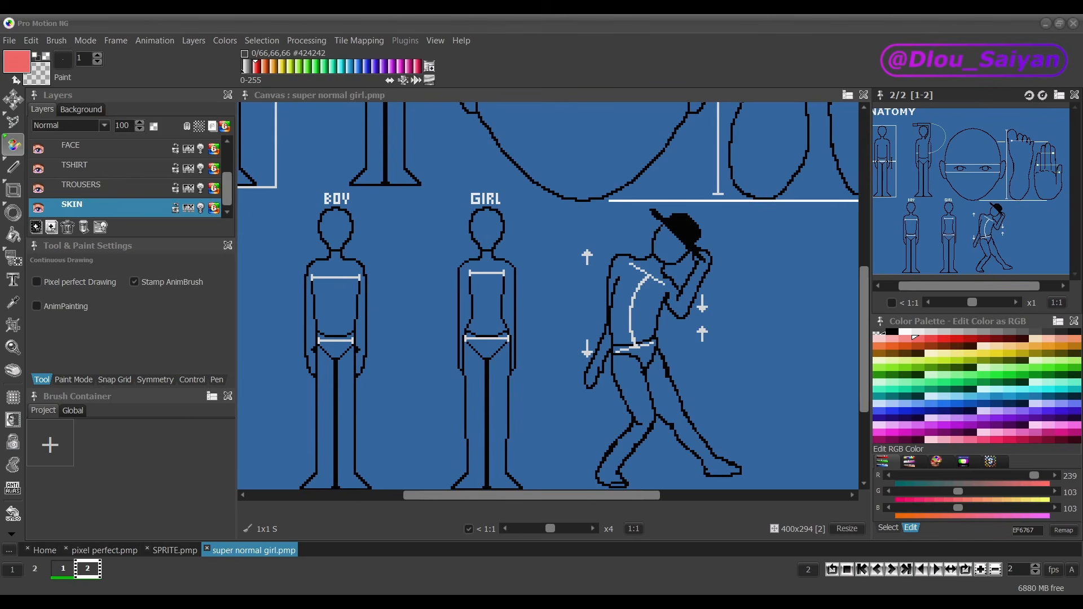
{"action": "left_click_drag", "start_coordinate": [581, 340], "coordinate": [592, 358]}
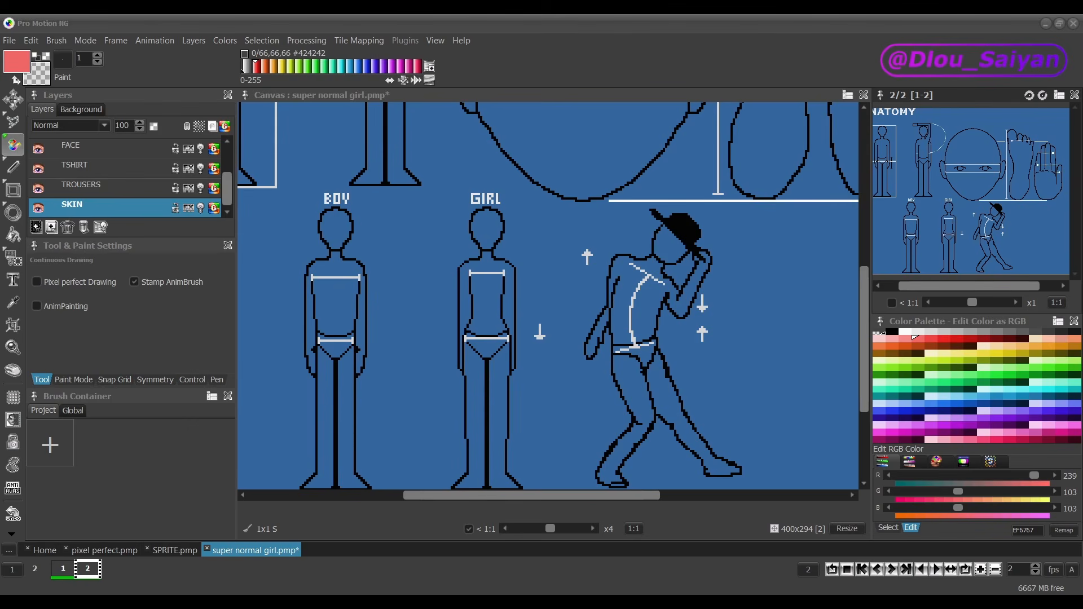
{"action": "scroll", "coordinate": [586, 335], "scroll_direction": "up", "scroll_amount": 1}
{"action": "left_click", "coordinate": [588, 314]}
{"action": "scroll", "coordinate": [556, 344], "scroll_direction": "down", "scroll_amount": 3}
{"action": "scroll", "coordinate": [556, 348], "scroll_direction": "up", "scroll_amount": 1}
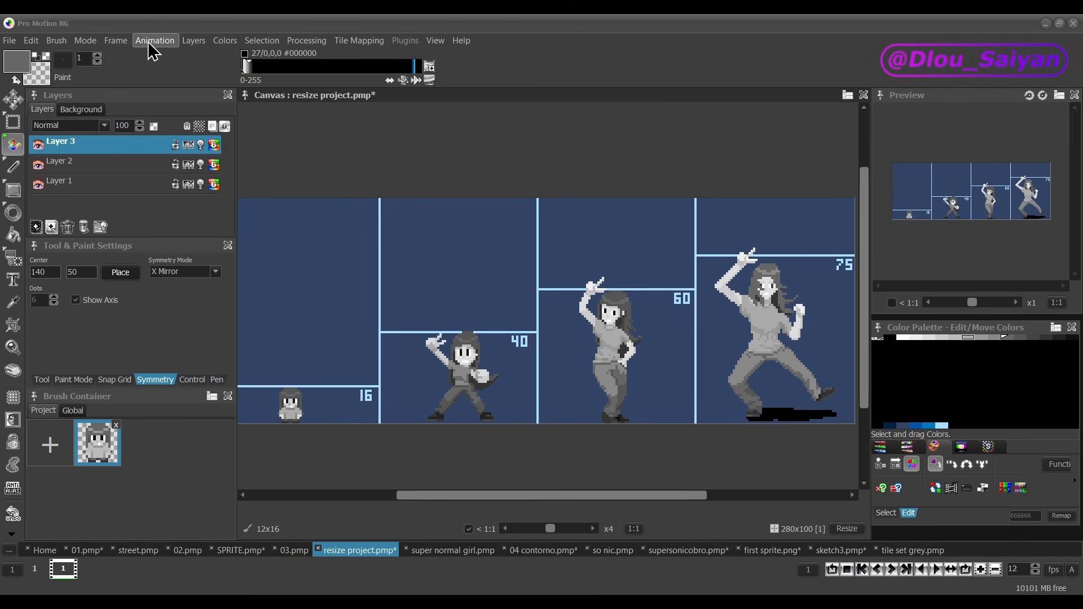
Step: Flip the size-comparison canvas horizontally and toggle the flip to compare the four figures in both orientations
{"action": "left_click", "coordinate": [127, 44]}
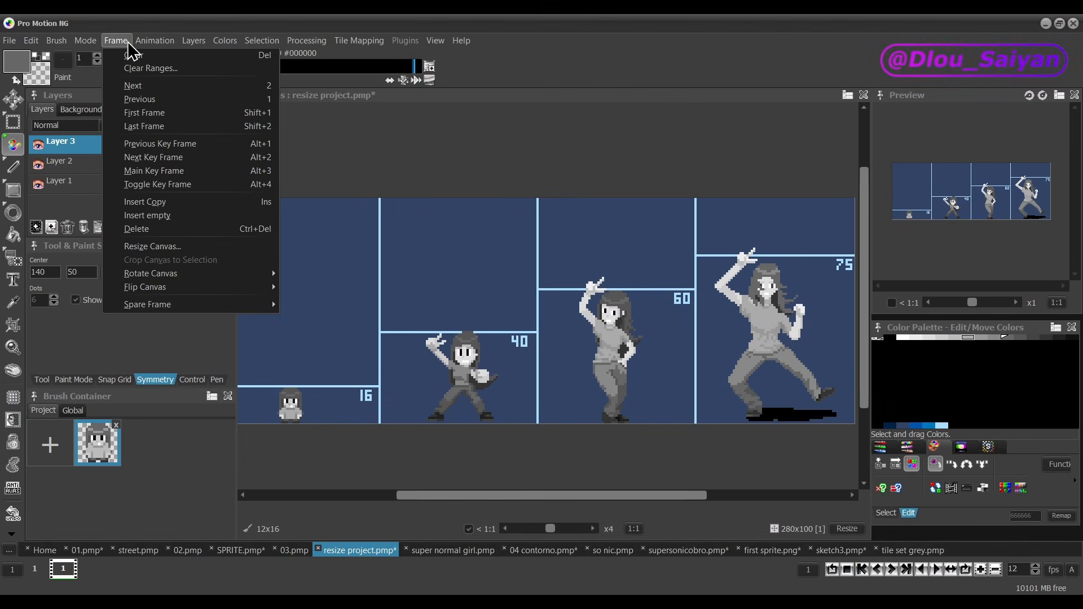
{"action": "mouse_move", "coordinate": [146, 289]}
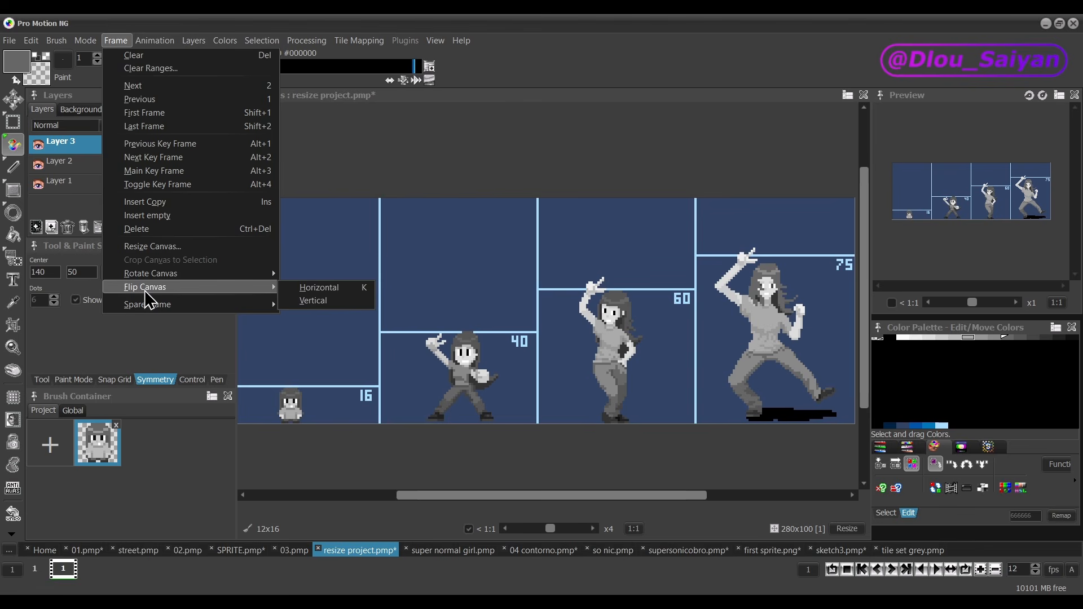
{"action": "left_click", "coordinate": [368, 292]}
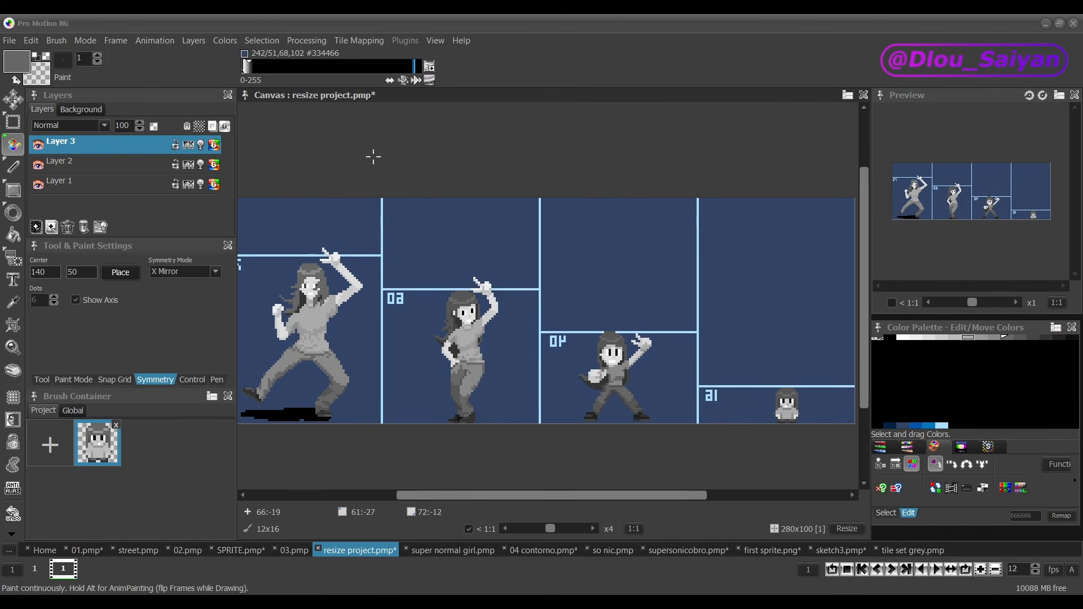
{"action": "key", "text": "k"}
{"action": "key", "text": "k"}
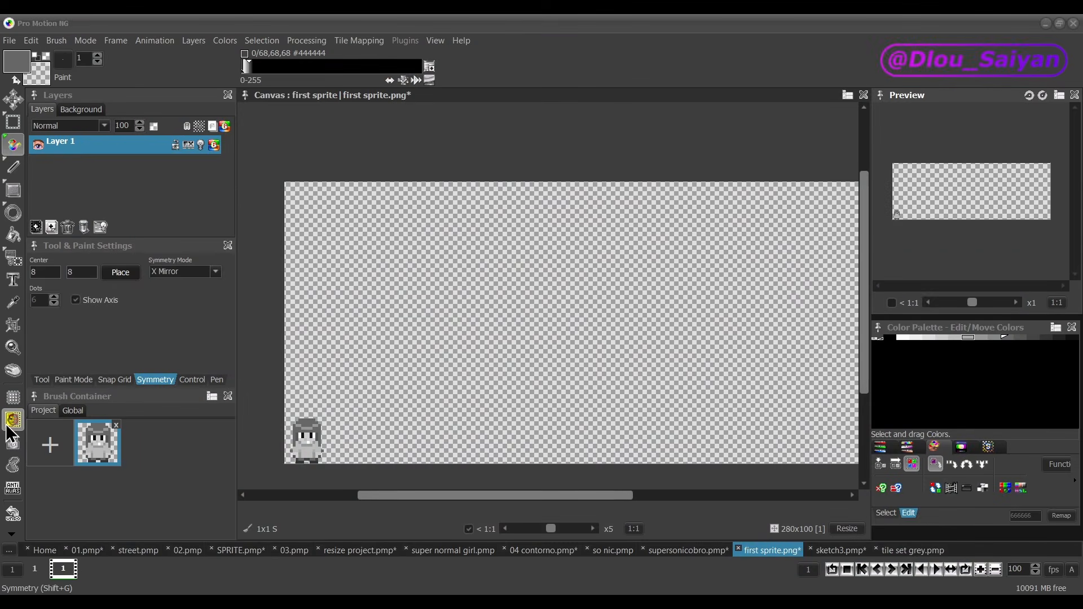
Step: Turn on X Mirror symmetry for the first sprite canvas and place the symmetry centre at about 81.5, 32
{"action": "left_click", "coordinate": [13, 430]}
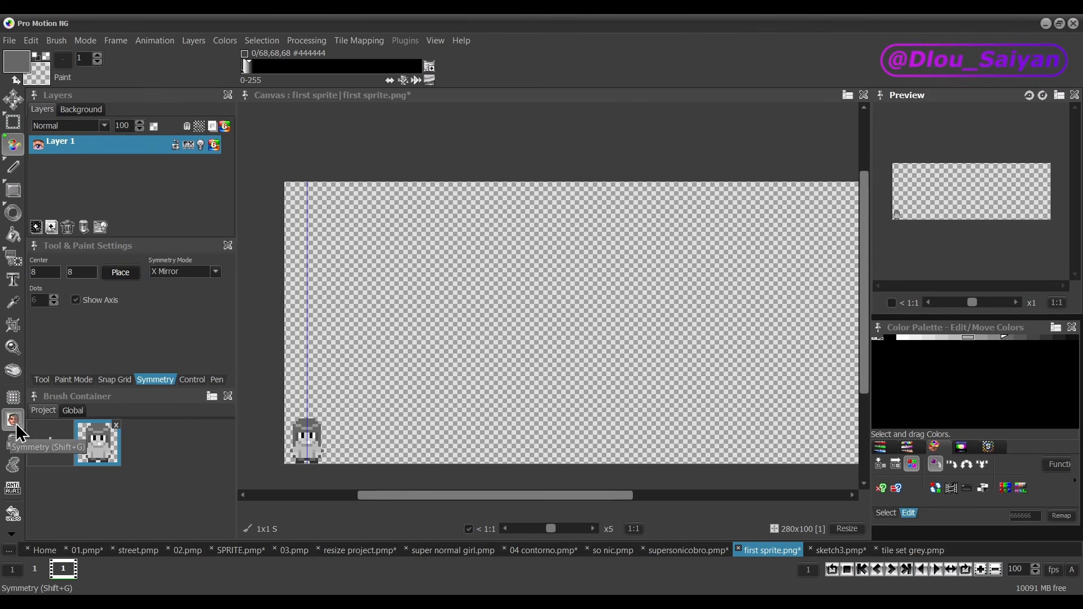
{"action": "left_click", "coordinate": [120, 274]}
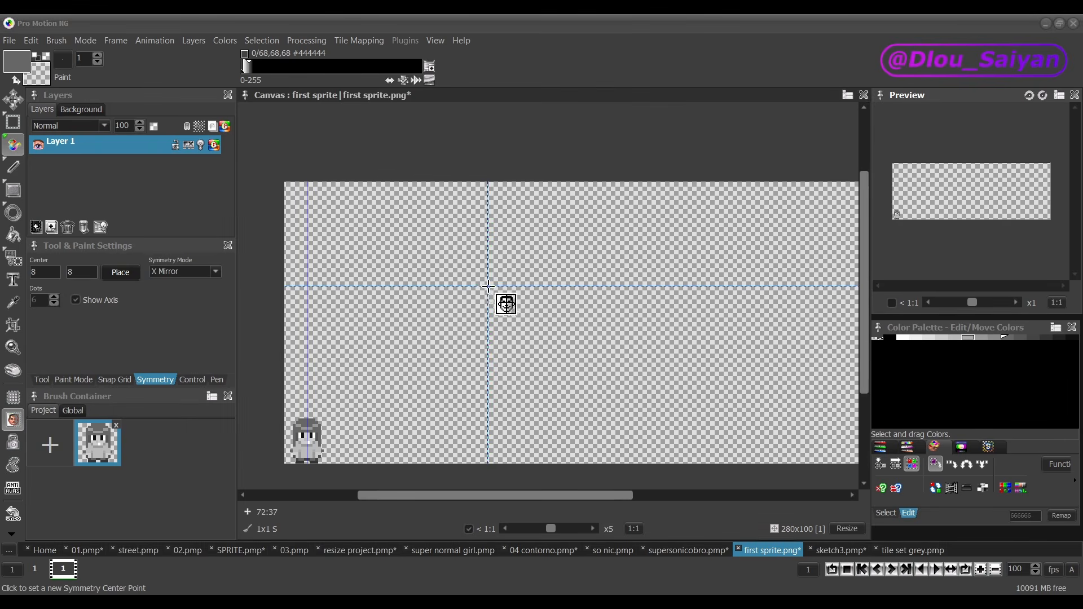
{"action": "left_click", "coordinate": [514, 273]}
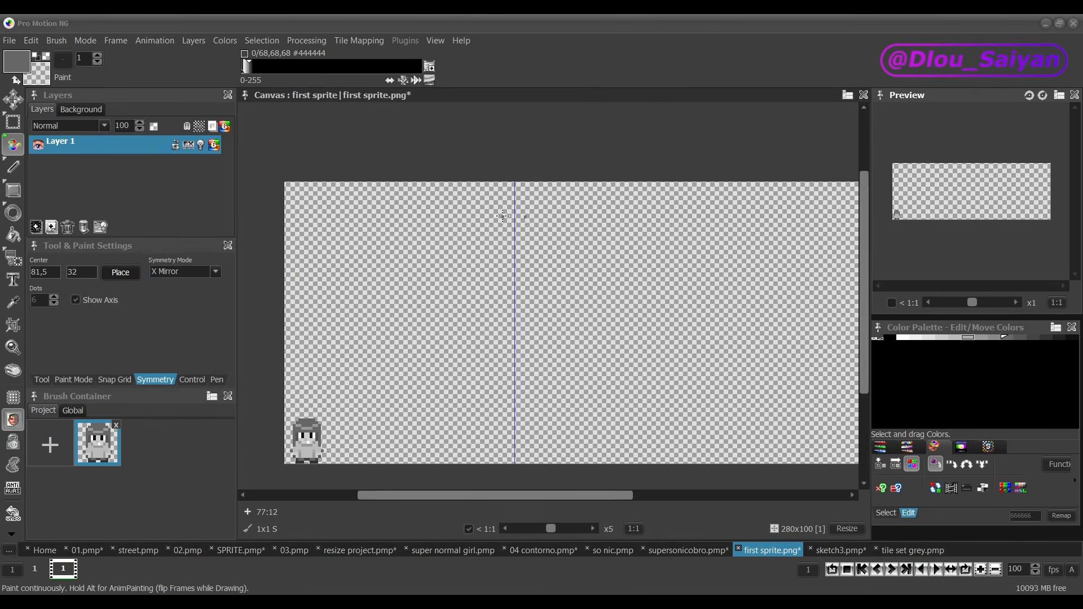
Step: Sketch a mirrored face around the symmetry axis, with an egg-shaped outline, eyes with brows and a small feature below them
{"action": "mouse_move", "coordinate": [511, 211]}
{"action": "left_mouse_down"}
{"action": "mouse_move", "coordinate": [458, 237]}
{"action": "mouse_move", "coordinate": [440, 281]}
{"action": "mouse_move", "coordinate": [433, 333]}
{"action": "mouse_move", "coordinate": [449, 375]}
{"action": "left_mouse_up"}
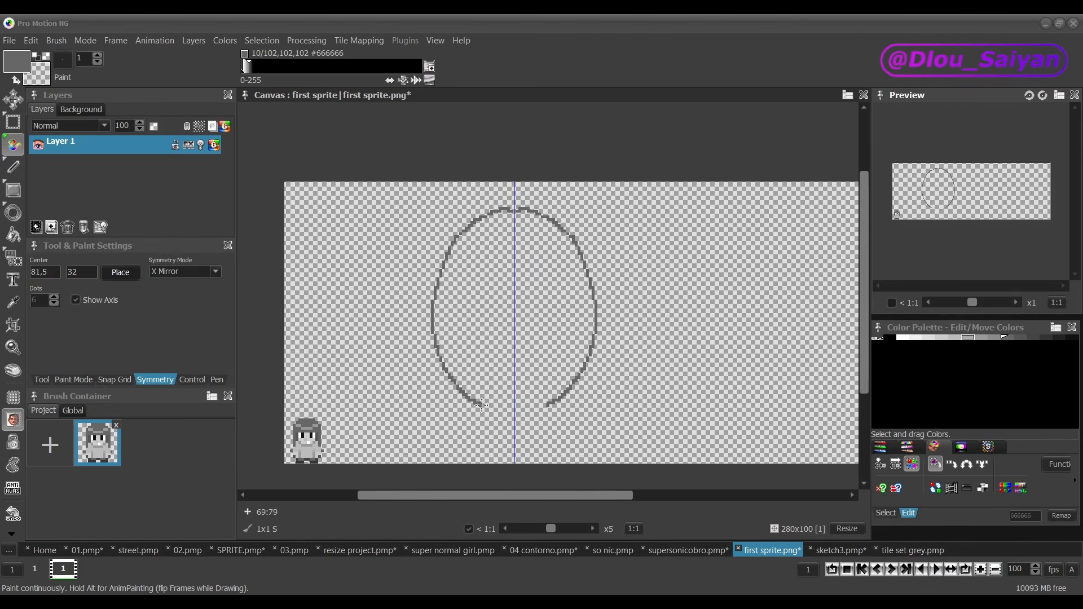
{"action": "left_click_drag", "start_coordinate": [492, 315], "coordinate": [459, 327]}
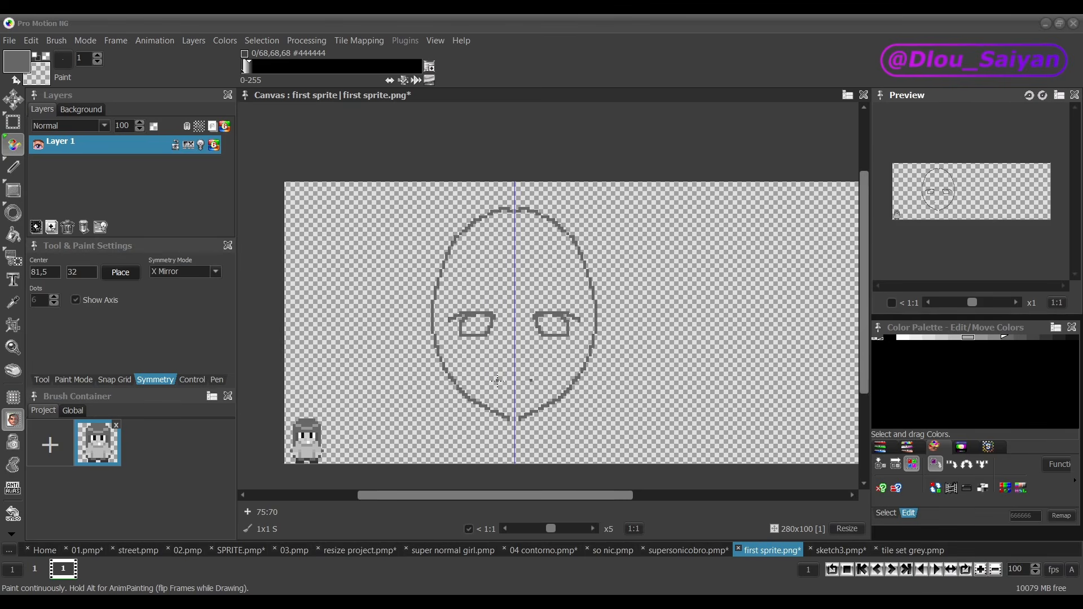
{"action": "left_click_drag", "start_coordinate": [498, 381], "coordinate": [514, 394]}
Step: Return to the resize project and mirror its canvas back and forth to examine the 40- and 60-pixel figures up close
{"action": "left_click", "coordinate": [357, 549]}
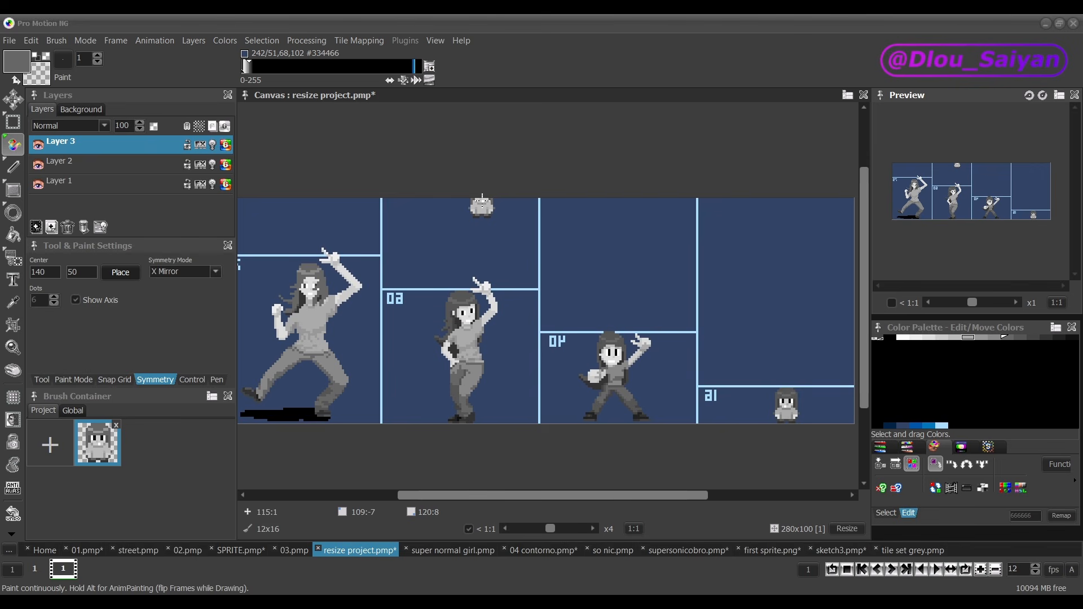
{"action": "key", "text": "k"}
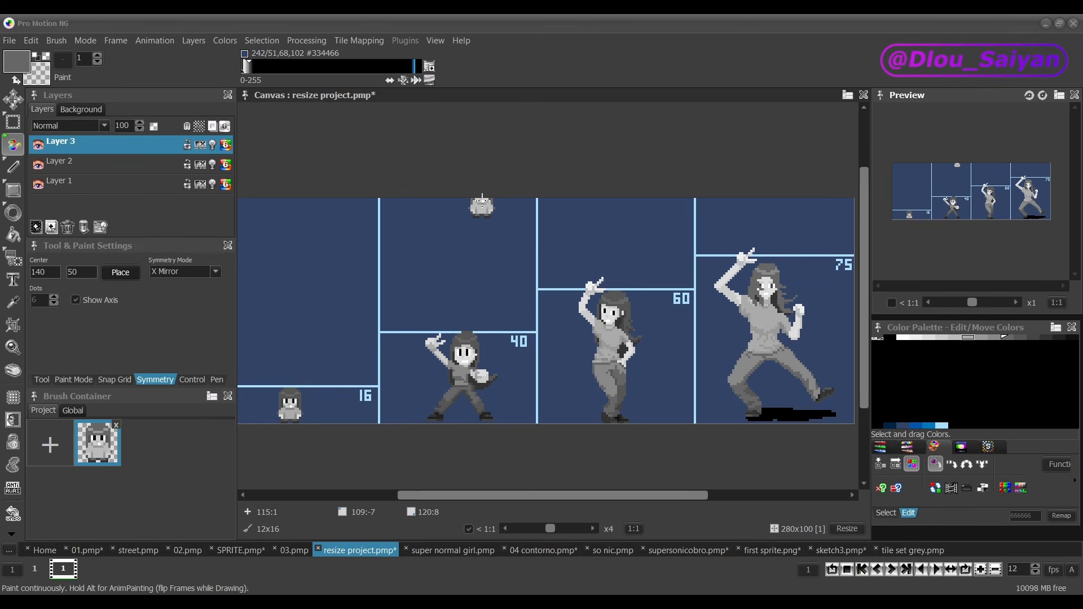
{"action": "key", "text": "k"}
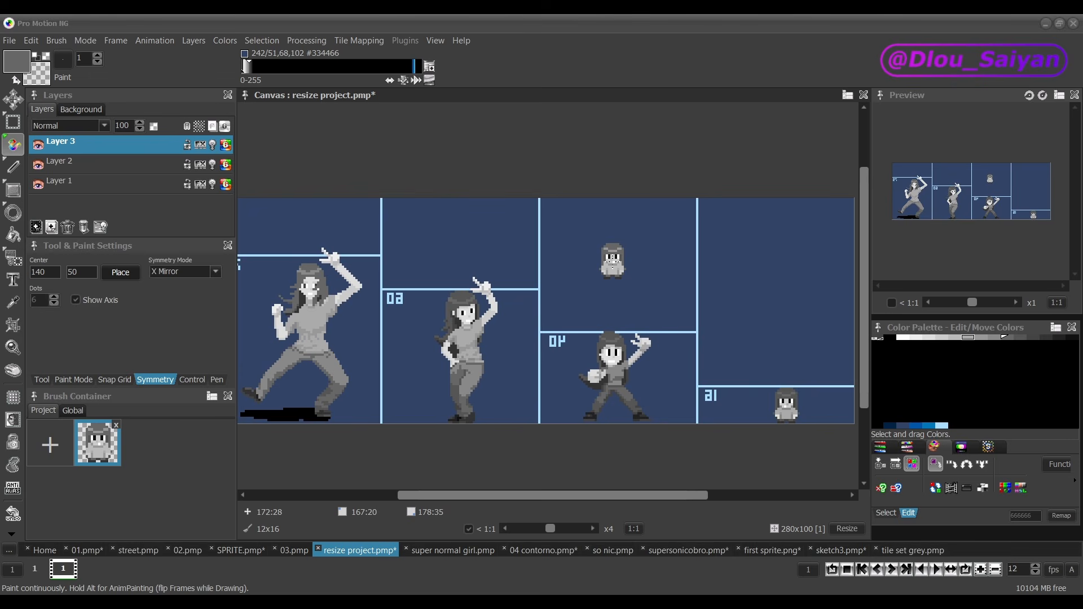
{"action": "scroll", "coordinate": [614, 428], "scroll_direction": "up", "scroll_amount": 2}
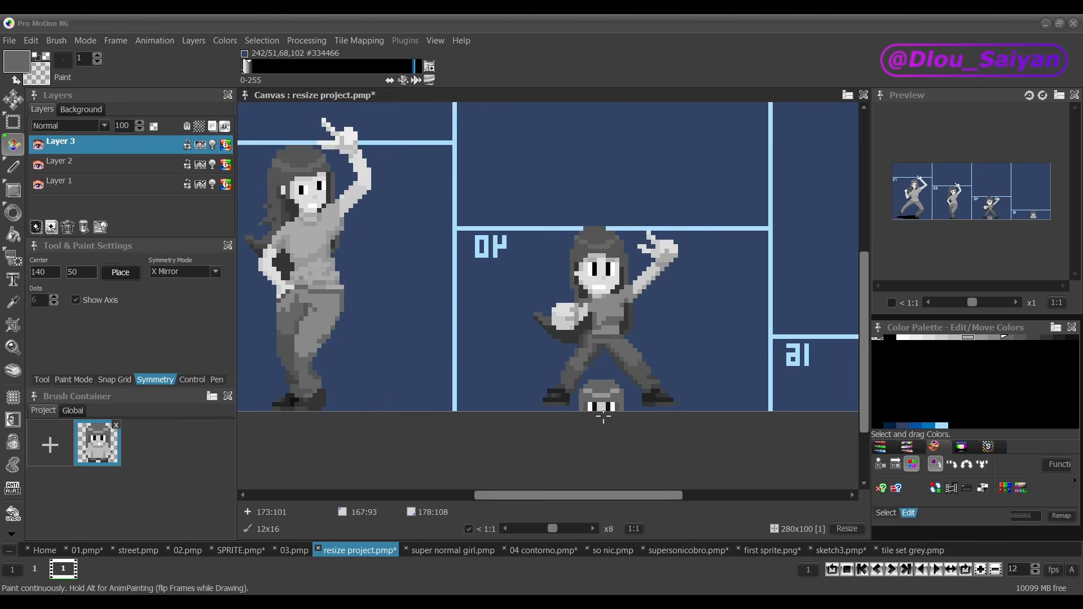
{"action": "scroll", "coordinate": [603, 416], "scroll_direction": "up", "scroll_amount": 1}
{"action": "key", "text": "k"}
{"action": "key", "text": "k"}
{"action": "key", "text": "k"}
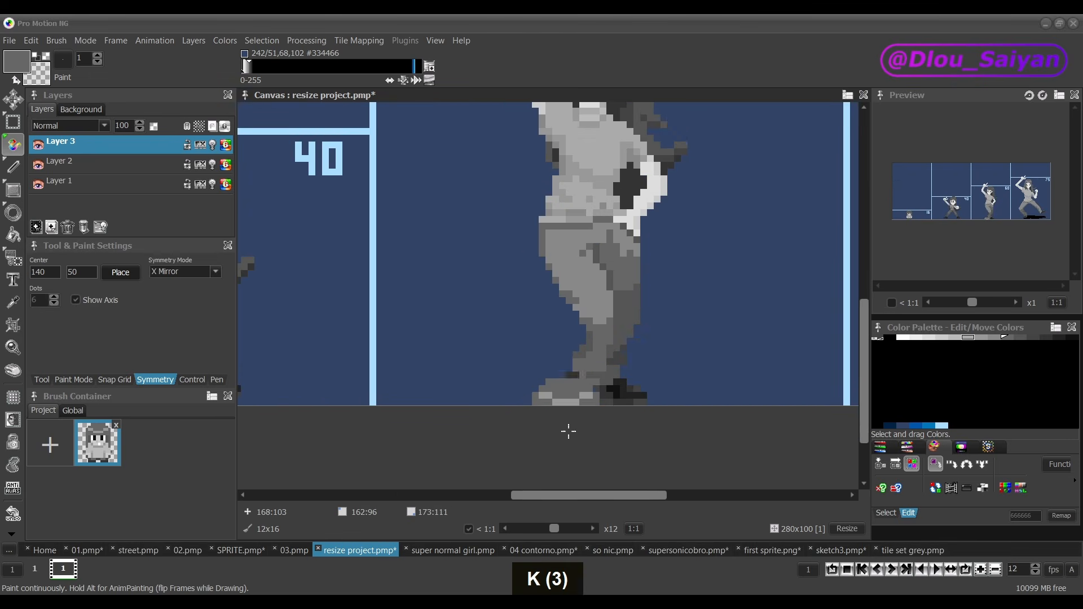
{"action": "scroll", "coordinate": [568, 431], "scroll_direction": "down", "scroll_amount": 3}
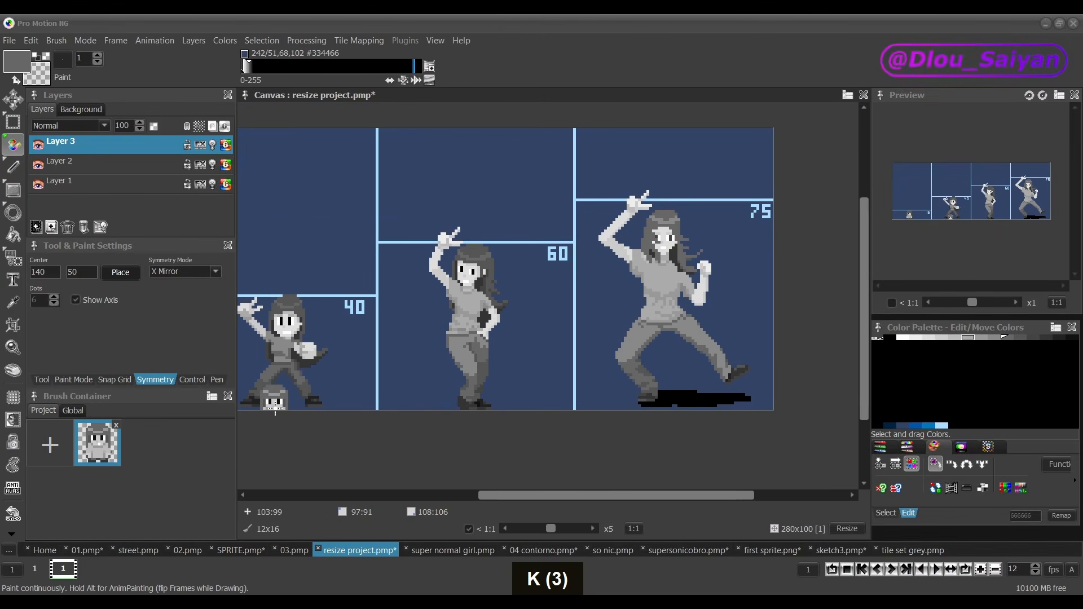
{"action": "key", "text": "k"}
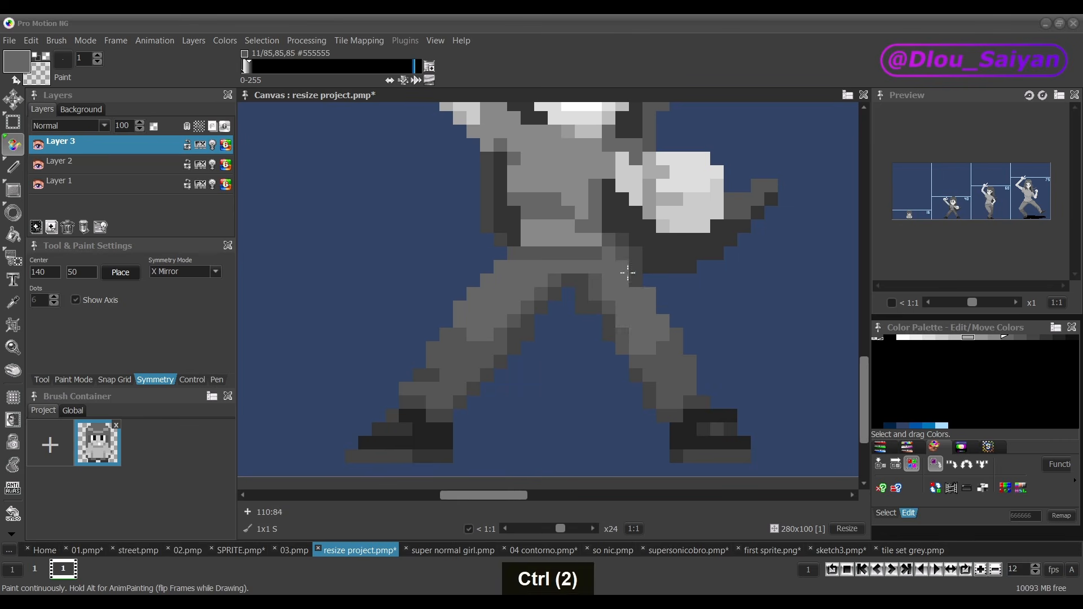
Step: Check the 40-pixel figure's legs and stance by repeatedly flipping the canvas horizontally, sampling the grey #555555 from its trousers
{"action": "scroll", "coordinate": [616, 294], "scroll_direction": "down", "scroll_amount": 2}
{"action": "scroll", "coordinate": [634, 272], "scroll_direction": "down", "scroll_amount": 4}
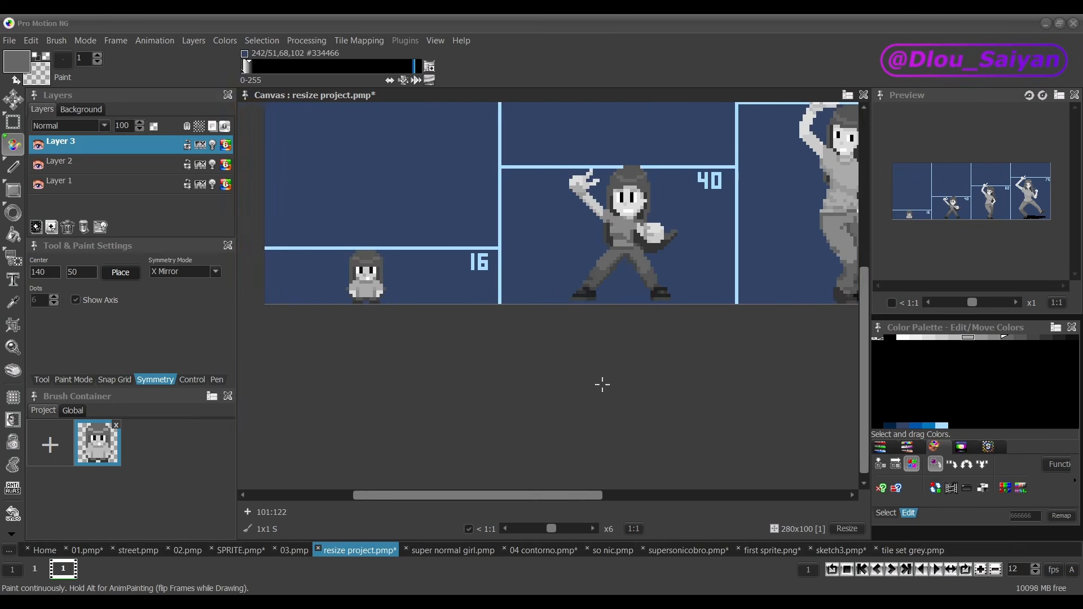
{"action": "key", "text": "k"}
{"action": "key", "text": "k"}
{"action": "key", "text": "k"}
{"action": "scroll", "coordinate": [580, 305], "scroll_direction": "up", "scroll_amount": 4}
{"action": "left_click", "coordinate": [619, 314], "text": "ctrl"}
{"action": "scroll", "coordinate": [615, 323], "scroll_direction": "down", "scroll_amount": 4}
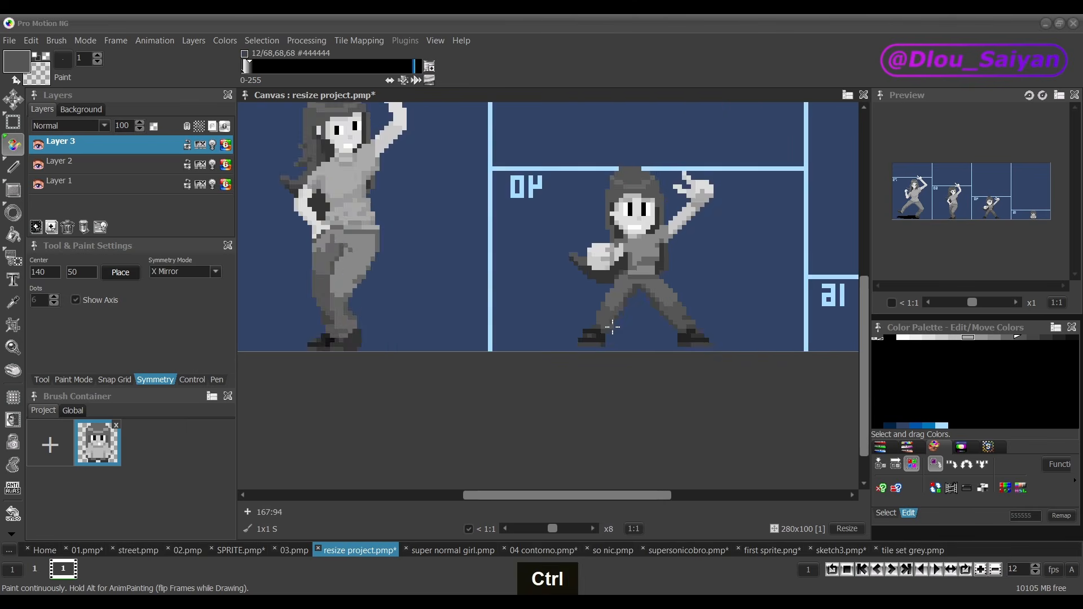
{"action": "key", "text": "k"}
{"action": "key", "text": "k"}
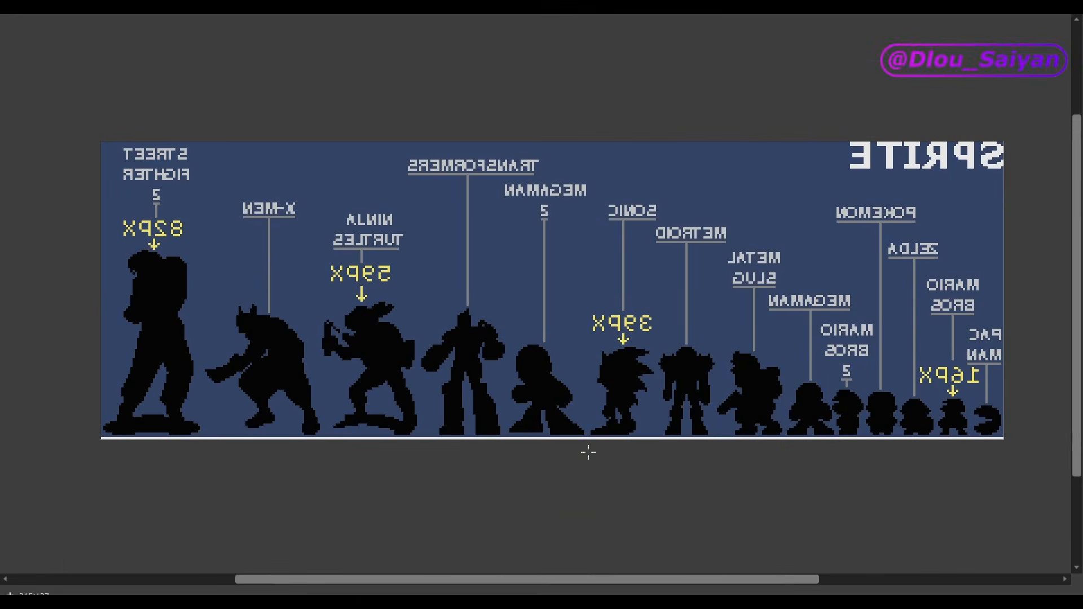
{"action": "key", "text": "k"}
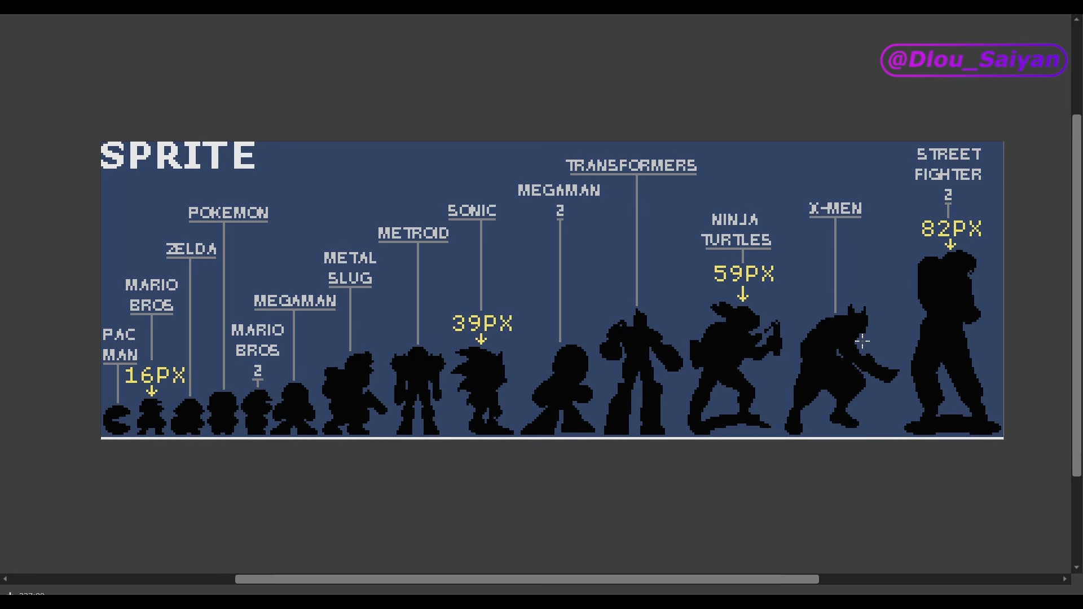
{"action": "key", "text": "k"}
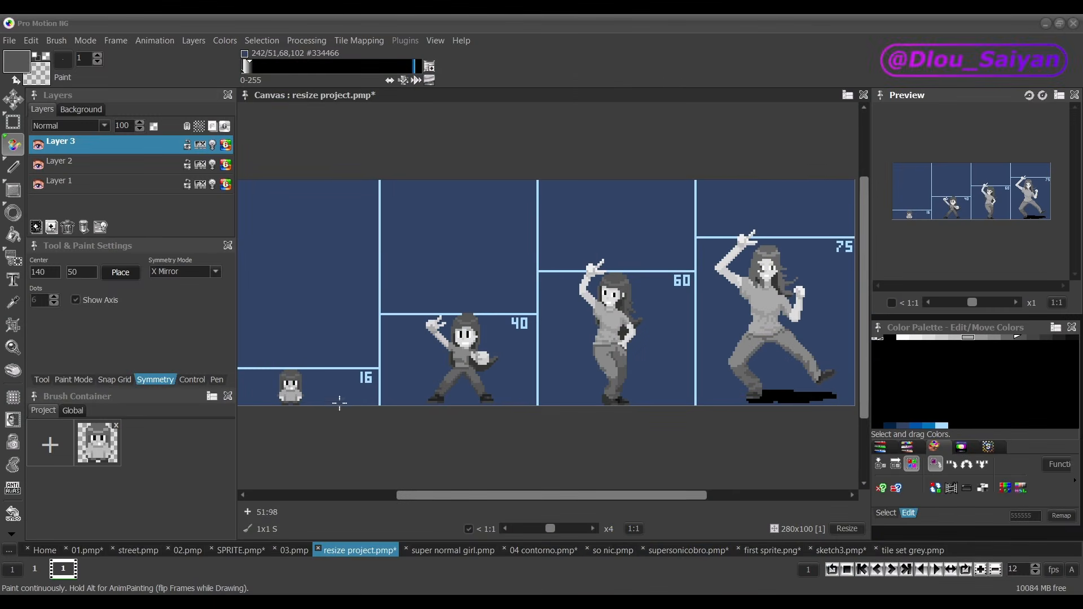
Step: Hide Layer 1 and Layer 2 and add a new animation layer above the character layer
{"action": "left_click", "coordinate": [37, 185]}
{"action": "left_click", "coordinate": [38, 164]}
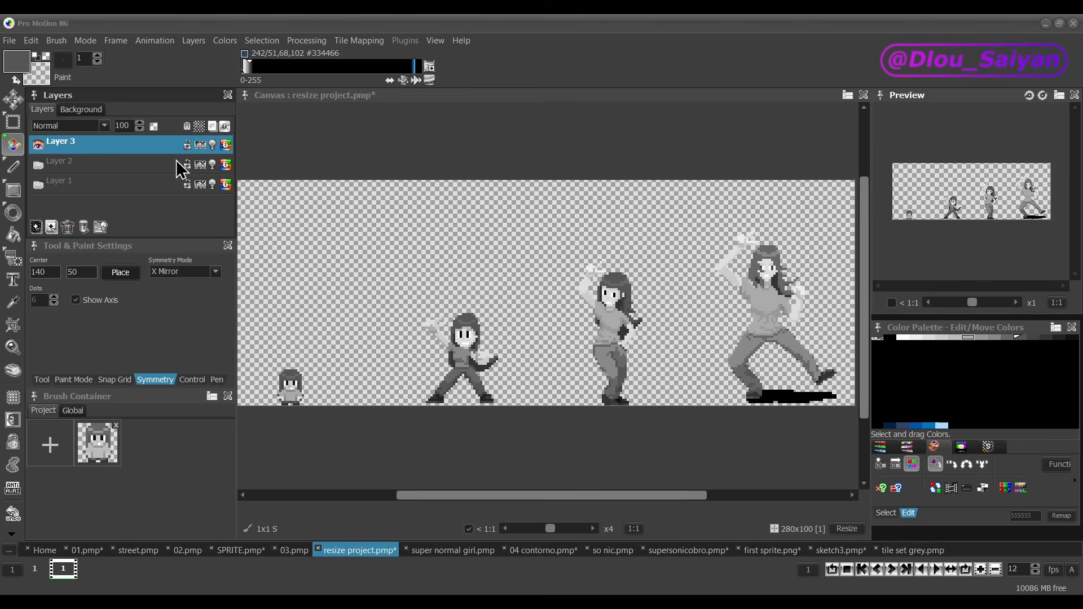
{"action": "left_click", "coordinate": [38, 228]}
Step: Fill the new top layer with white (#FFFFFF) and set its blend mode to Subtract
{"action": "key", "text": "f"}
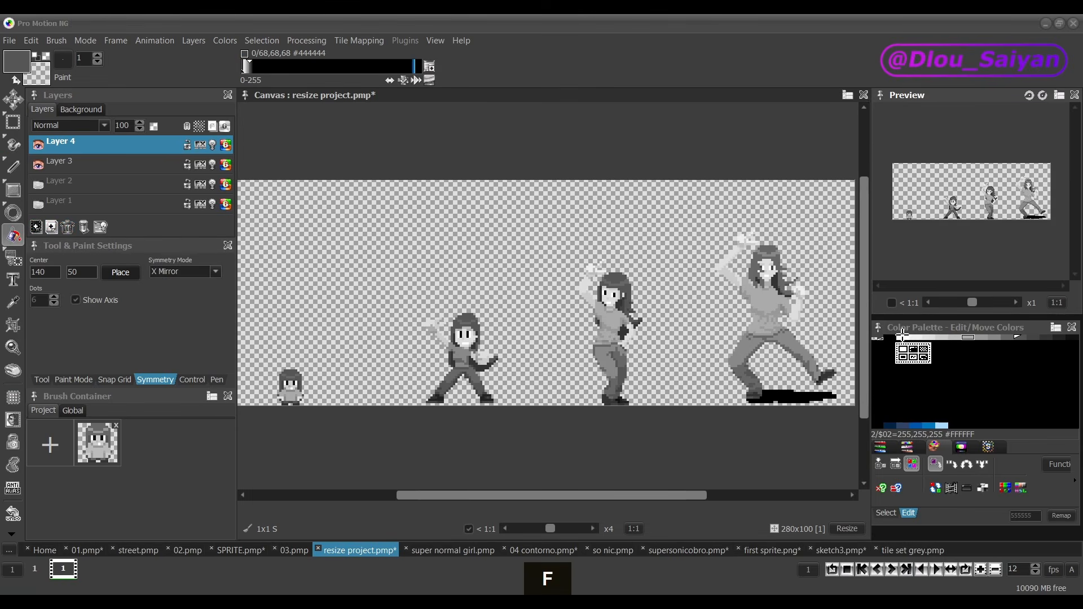
{"action": "left_click", "coordinate": [902, 339]}
{"action": "left_click", "coordinate": [431, 220]}
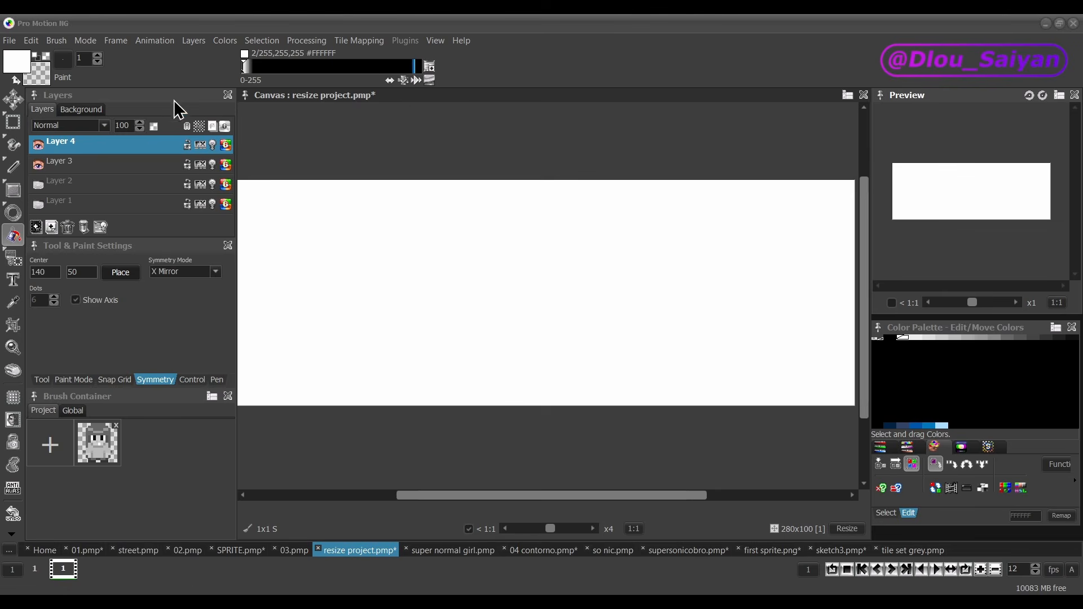
{"action": "left_click", "coordinate": [103, 124]}
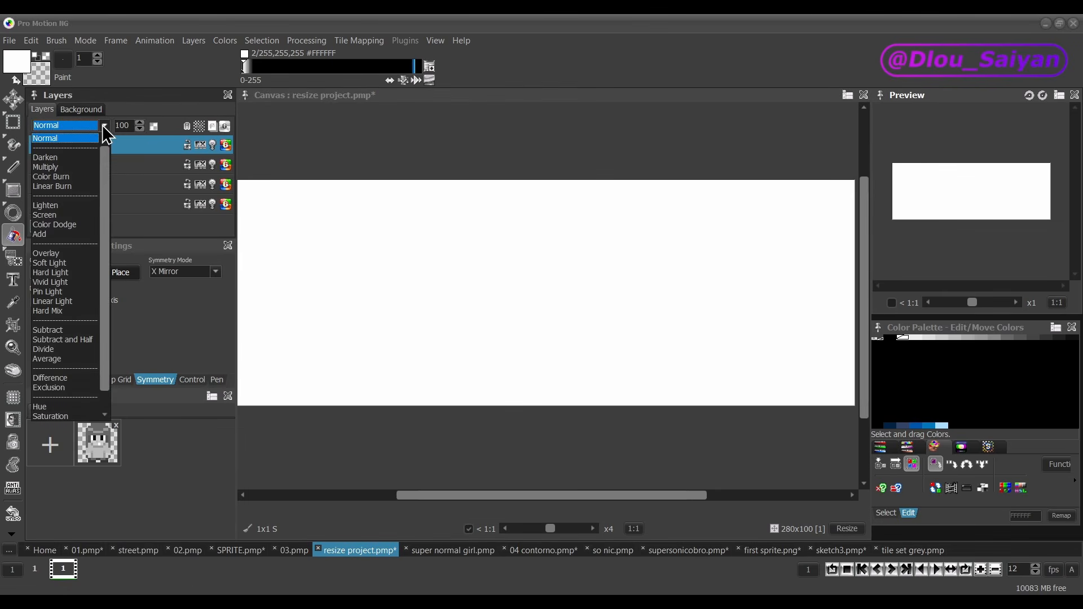
{"action": "left_click", "coordinate": [70, 332]}
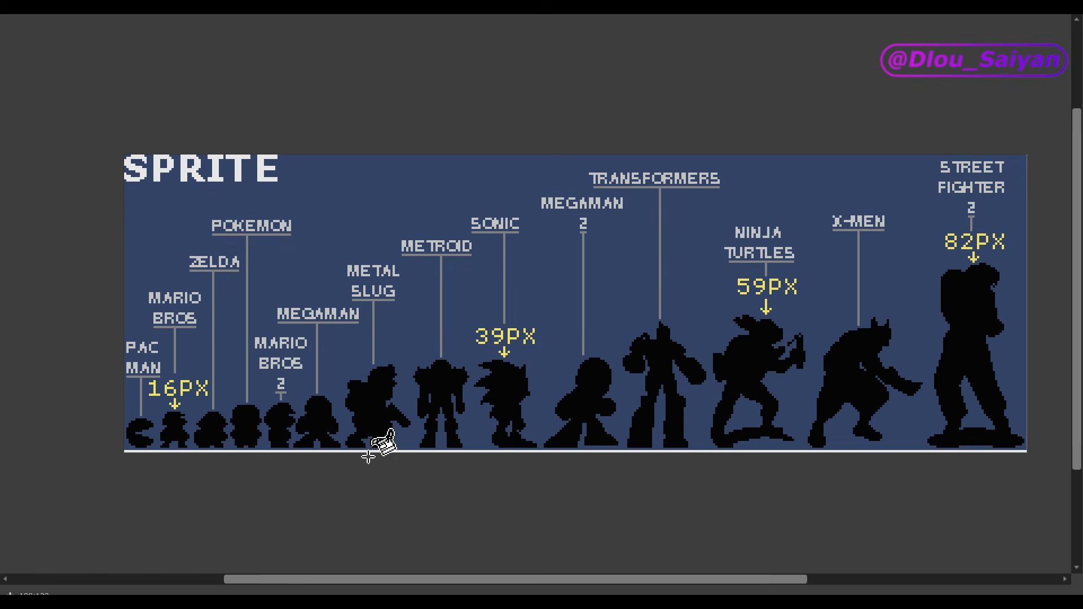
Step: Leave the full-screen view of the game sprite size chart and show 04 contorno.pmp in full screen
{"action": "key", "text": "F10"}
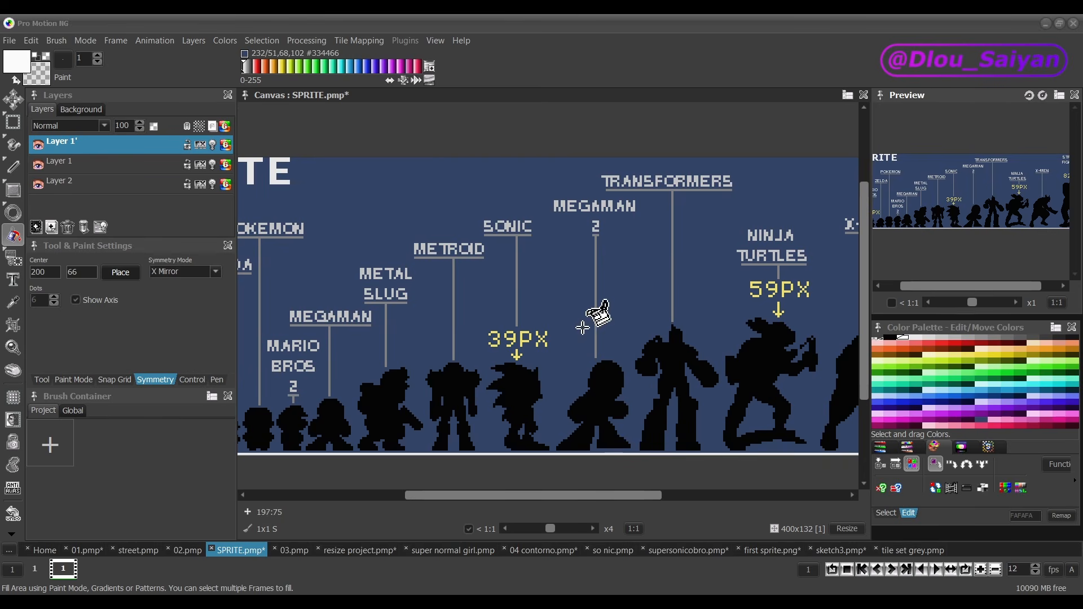
{"action": "left_click", "coordinate": [539, 553]}
{"action": "key", "text": "F10"}
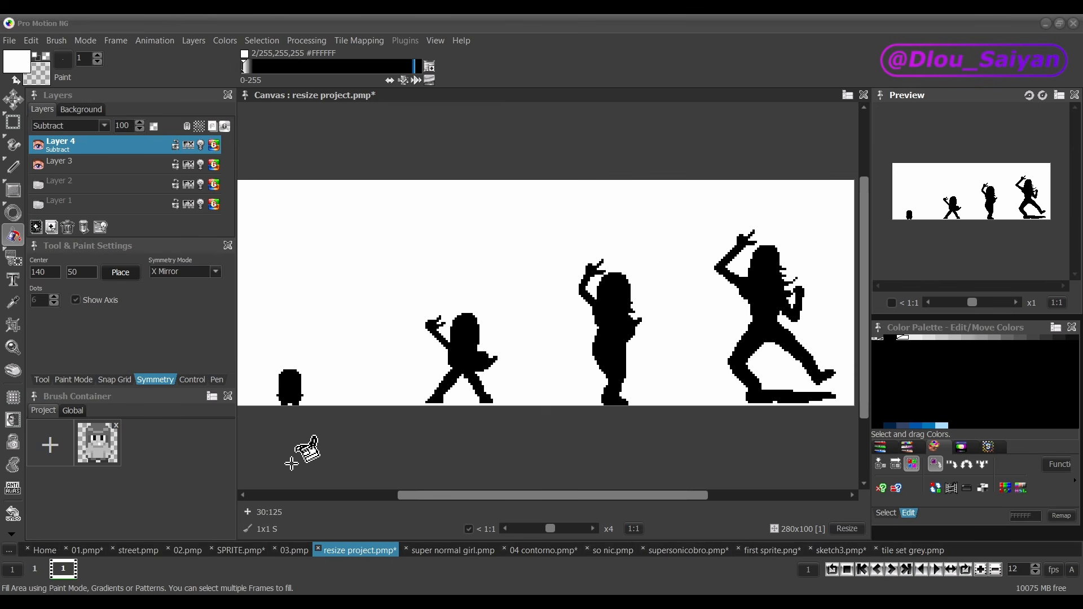
Step: Extend the lower hair tips of the 16-pixel figure outward on both sides with sampled dark-grey #555555 pixels
{"action": "scroll", "coordinate": [260, 408], "scroll_direction": "up", "scroll_amount": 3}
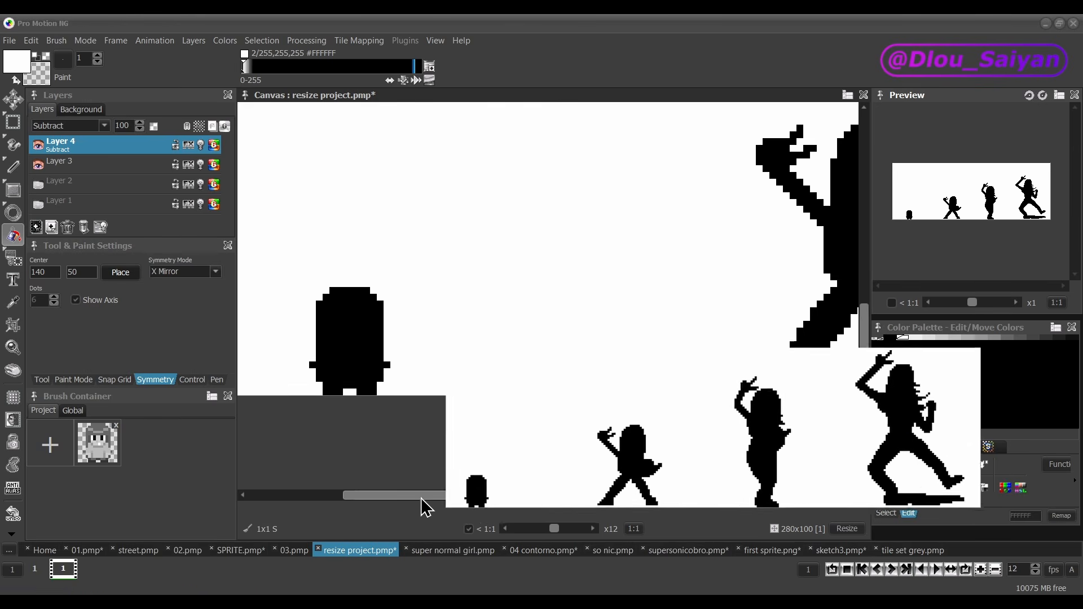
{"action": "left_click_drag", "start_coordinate": [421, 497], "coordinate": [405, 498]}
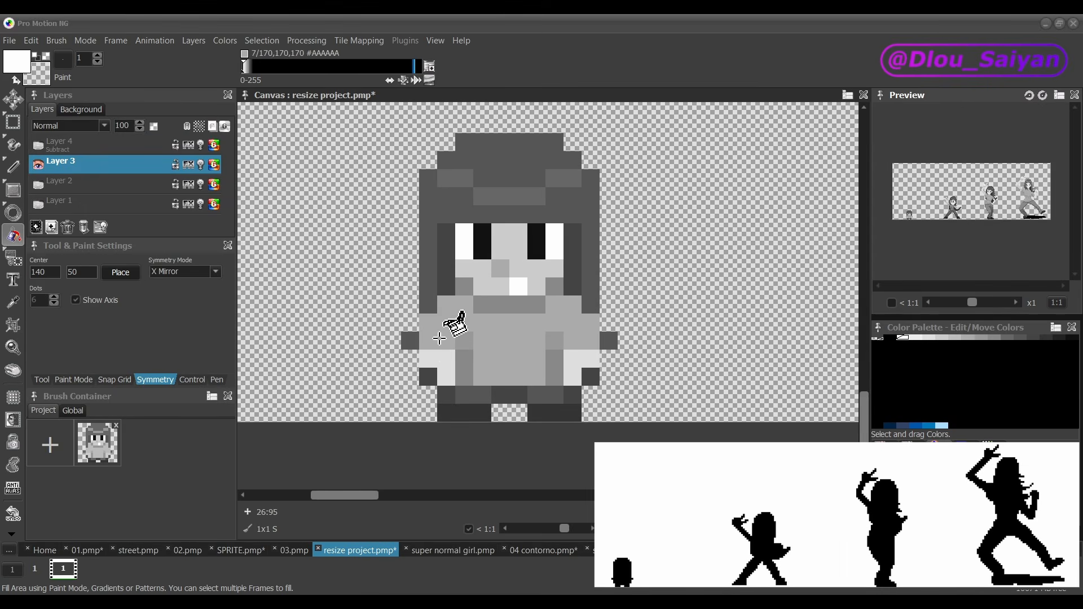
{"action": "key", "text": "ctrl"}
{"action": "left_click", "coordinate": [430, 287], "text": "ctrl"}
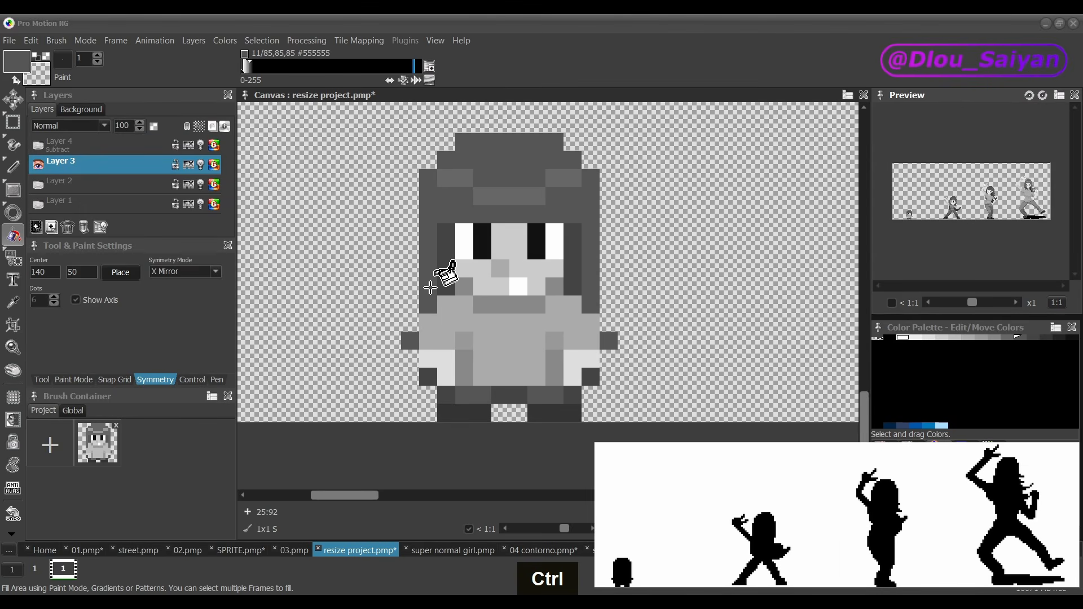
{"action": "key", "text": "d"}
{"action": "left_click", "coordinate": [407, 325]}
{"action": "left_click", "coordinate": [626, 340]}
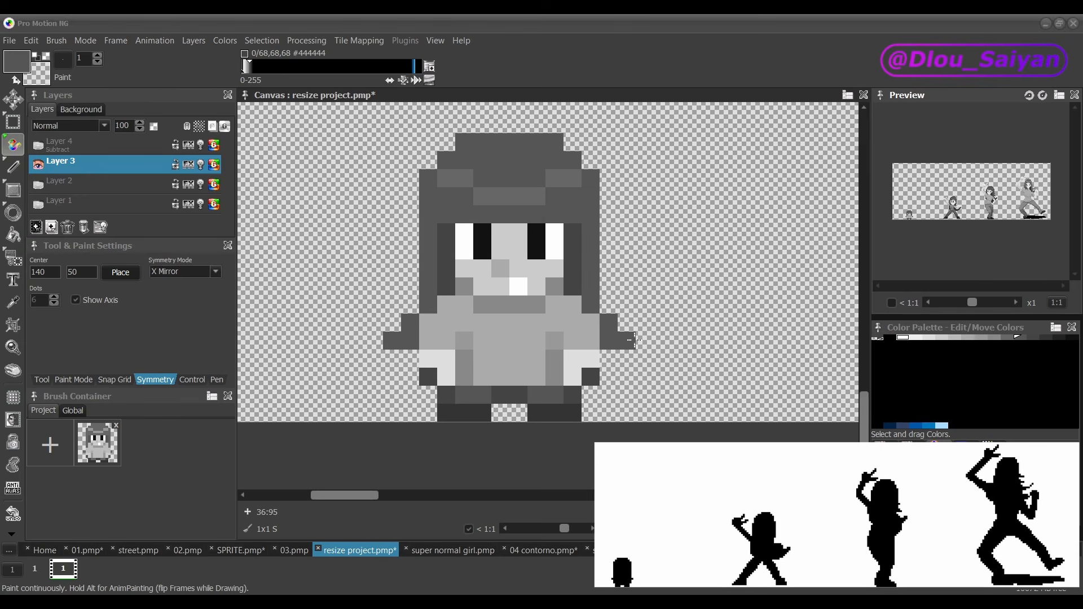
Step: Show the white Subtract layer again and widen the 16-pixel figure's silhouette just above its hair tips
{"action": "left_click", "coordinate": [39, 145]}
{"action": "scroll", "coordinate": [373, 361], "scroll_direction": "down", "scroll_amount": 1}
{"action": "left_click", "coordinate": [548, 307]}
Step: Try extending the small silhouette's hair tips farther outward on both sides, and undo the added strokes
{"action": "left_click_drag", "start_coordinate": [561, 334], "coordinate": [574, 347]}
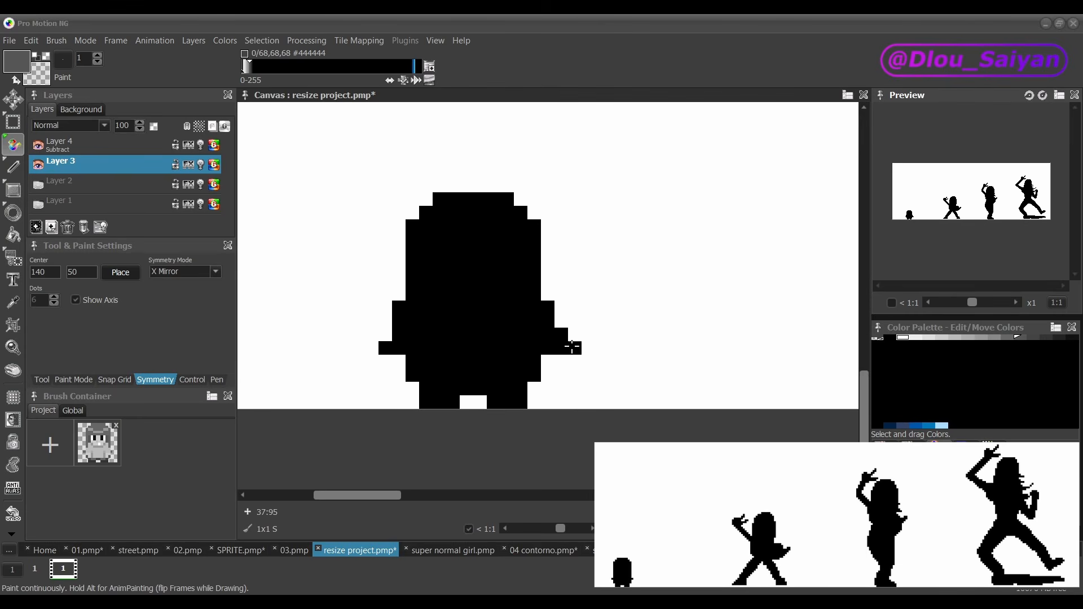
{"action": "left_click", "coordinate": [372, 348]}
{"action": "scroll", "coordinate": [399, 345], "scroll_direction": "down", "scroll_amount": 1}
{"action": "scroll", "coordinate": [398, 344], "scroll_direction": "up", "scroll_amount": 1}
{"action": "left_click", "coordinate": [399, 279]}
{"action": "key", "text": "ctrl+z"}
{"action": "key", "text": "ctrl+z"}
{"action": "key", "text": "ctrl+z"}
{"action": "key", "text": "ctrl+z"}
{"action": "key", "text": "ctrl+z"}
{"action": "key", "text": "ctrl+z"}
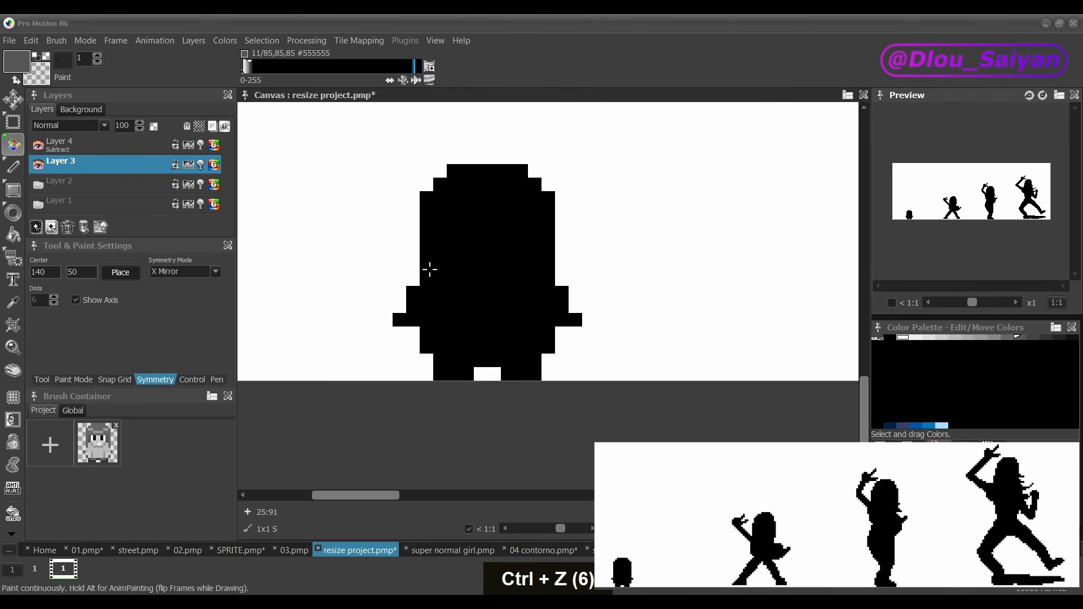
Step: Add one hair pixel on each side of the small silhouette, one row above the existing flare
{"action": "scroll", "coordinate": [428, 271], "scroll_direction": "down", "scroll_amount": 1}
{"action": "scroll", "coordinate": [423, 272], "scroll_direction": "up", "scroll_amount": 1}
{"action": "left_click", "coordinate": [414, 273]}
{"action": "left_click", "coordinate": [560, 276]}
{"action": "scroll", "coordinate": [597, 301], "scroll_direction": "down", "scroll_amount": 1}
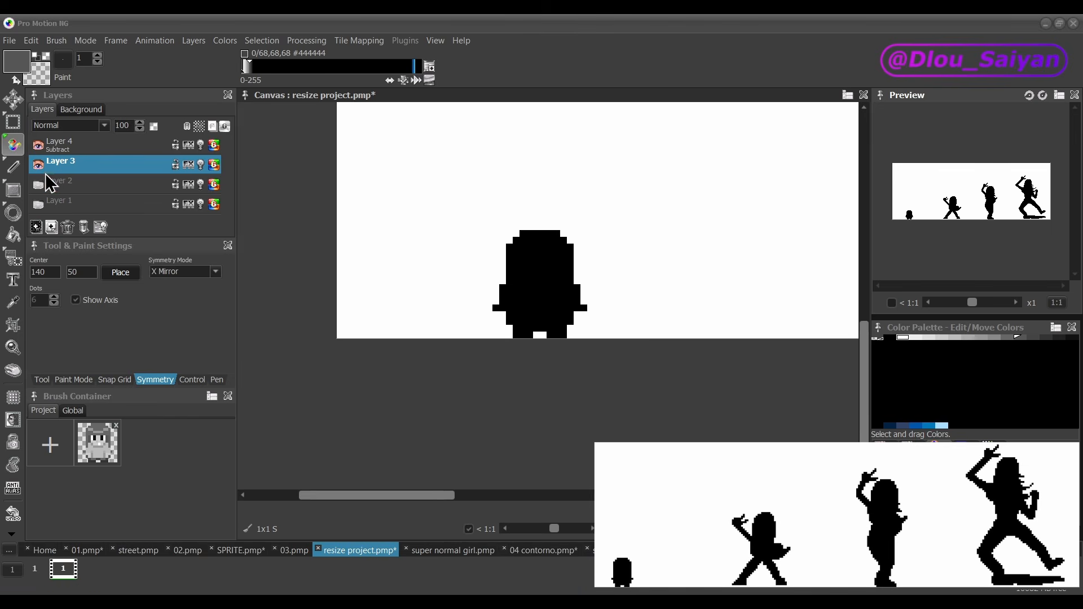
Step: Check the small figure's revised hair outline with the white Subtract layer toggled and the sprite seen at several magnifications
{"action": "left_click", "coordinate": [39, 146]}
{"action": "left_click", "coordinate": [39, 145]}
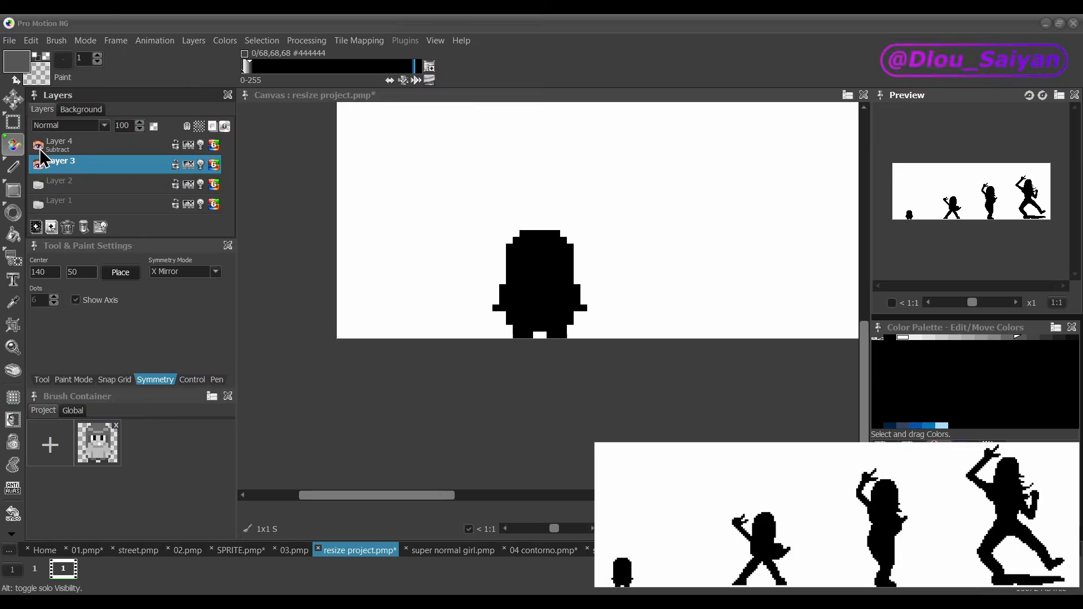
{"action": "scroll", "coordinate": [423, 272], "scroll_direction": "down", "scroll_amount": 1}
{"action": "scroll", "coordinate": [423, 272], "scroll_direction": "up", "scroll_amount": 1}
{"action": "scroll", "coordinate": [428, 270], "scroll_direction": "down", "scroll_amount": 3}
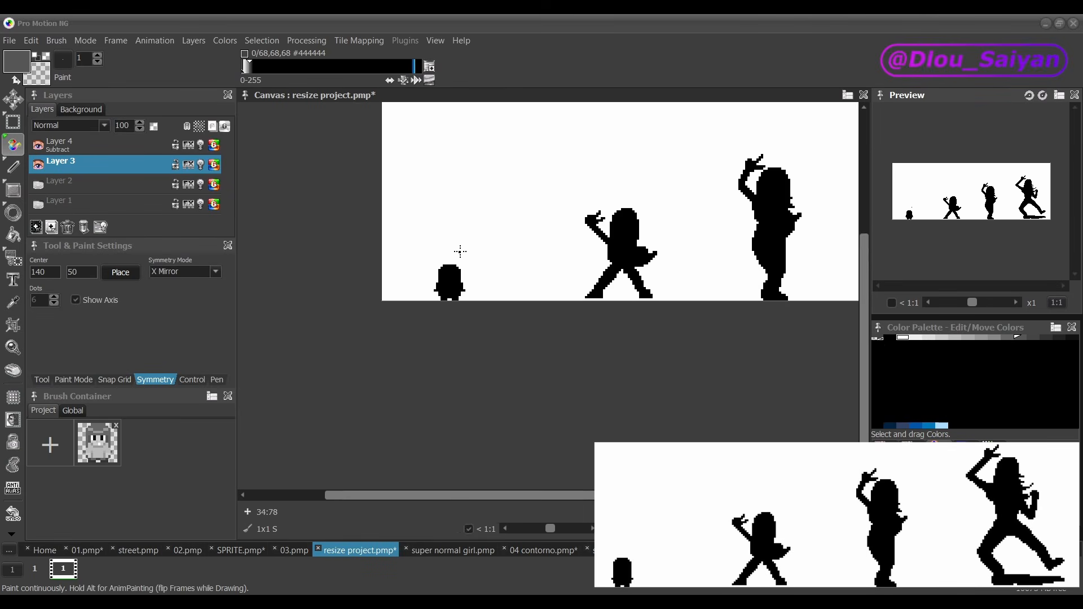
{"action": "scroll", "coordinate": [459, 250], "scroll_direction": "up", "scroll_amount": 1}
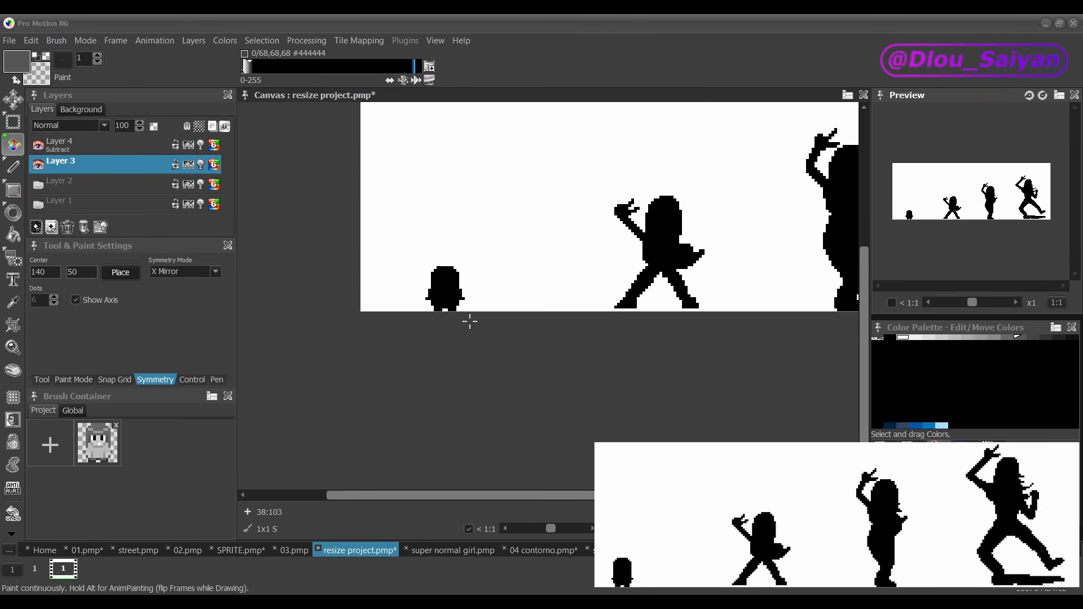
{"action": "scroll", "coordinate": [416, 259], "scroll_direction": "up", "scroll_amount": 1}
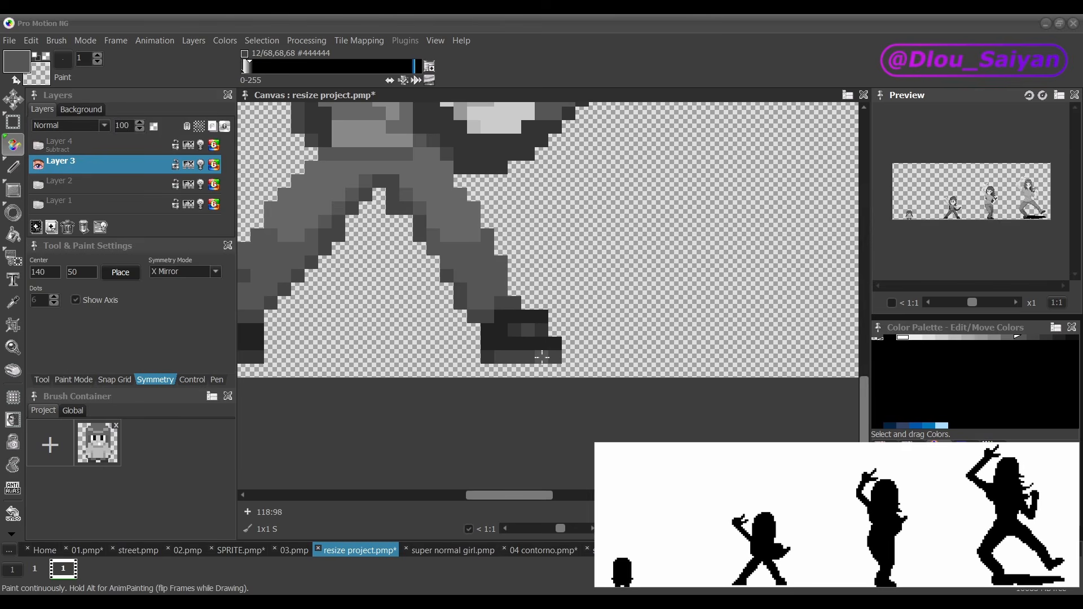
Step: Show the white Subtract layer over the second figure to inspect its legs in silhouette, and undo the last change
{"action": "key", "text": "ctrl"}
{"action": "key", "text": "ctrl"}
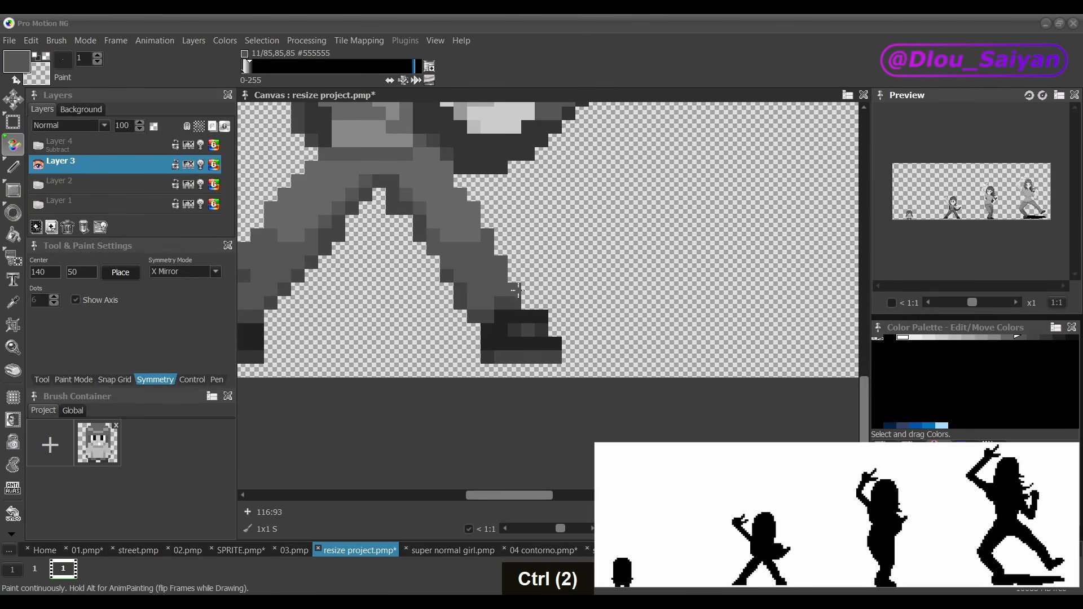
{"action": "scroll", "coordinate": [515, 289], "scroll_direction": "down", "scroll_amount": 1}
{"action": "scroll", "coordinate": [520, 369], "scroll_direction": "down", "scroll_amount": 1}
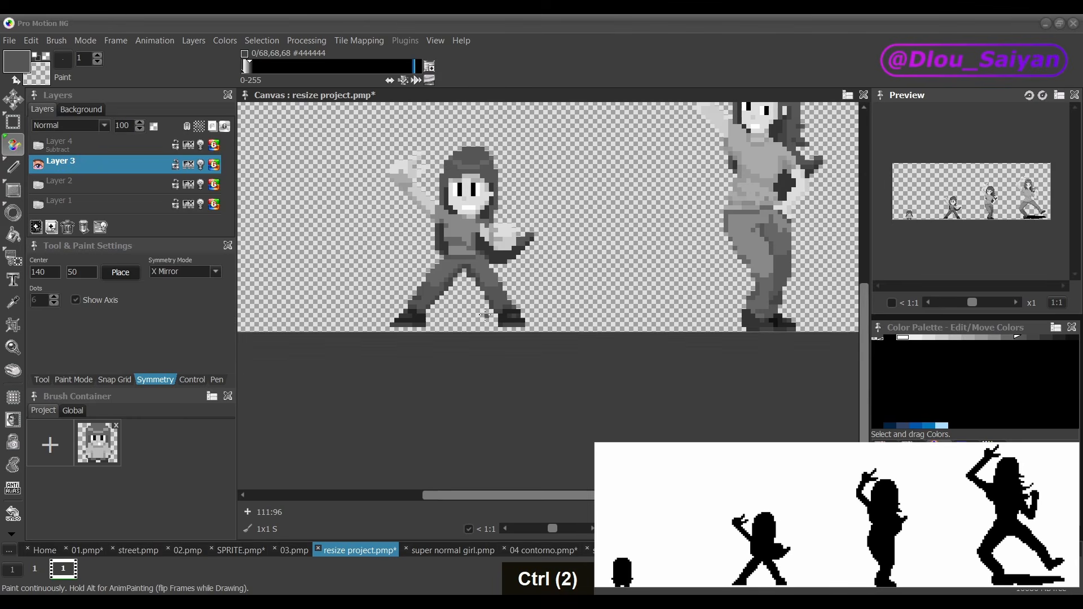
{"action": "left_click", "coordinate": [39, 141]}
{"action": "left_click", "coordinate": [38, 144]}
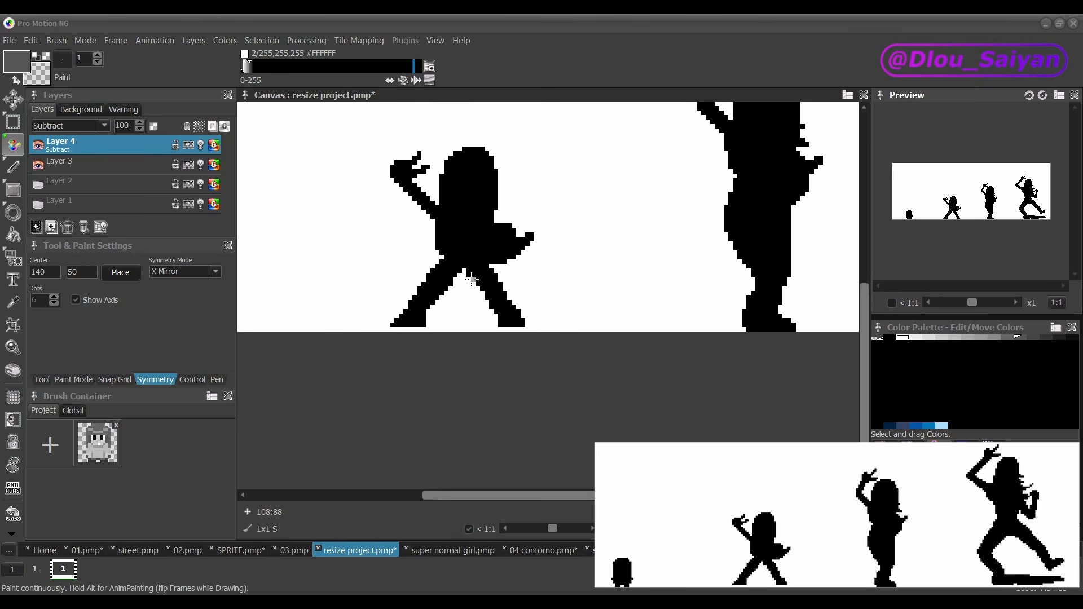
{"action": "key", "text": "ctrl+z"}
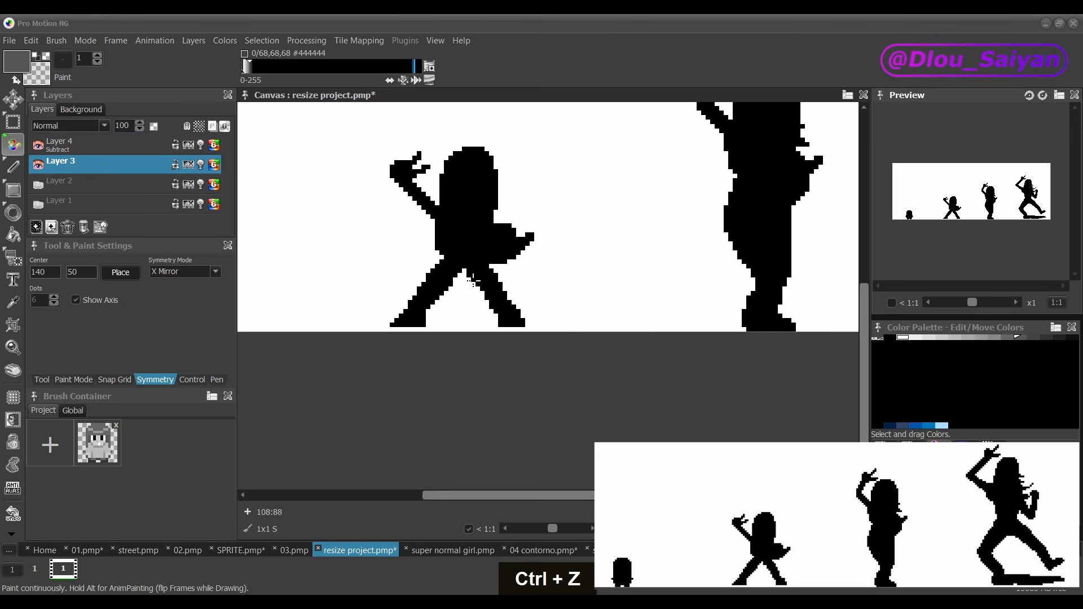
Step: Compare the second figure's silhouette with its shaded artwork at several magnifications, alternating the visibility of the Subtract layer
{"action": "scroll", "coordinate": [439, 355], "scroll_direction": "down", "scroll_amount": 1}
{"action": "left_click", "coordinate": [41, 145]}
{"action": "left_click", "coordinate": [42, 144]}
{"action": "scroll", "coordinate": [437, 295], "scroll_direction": "up", "scroll_amount": 4}
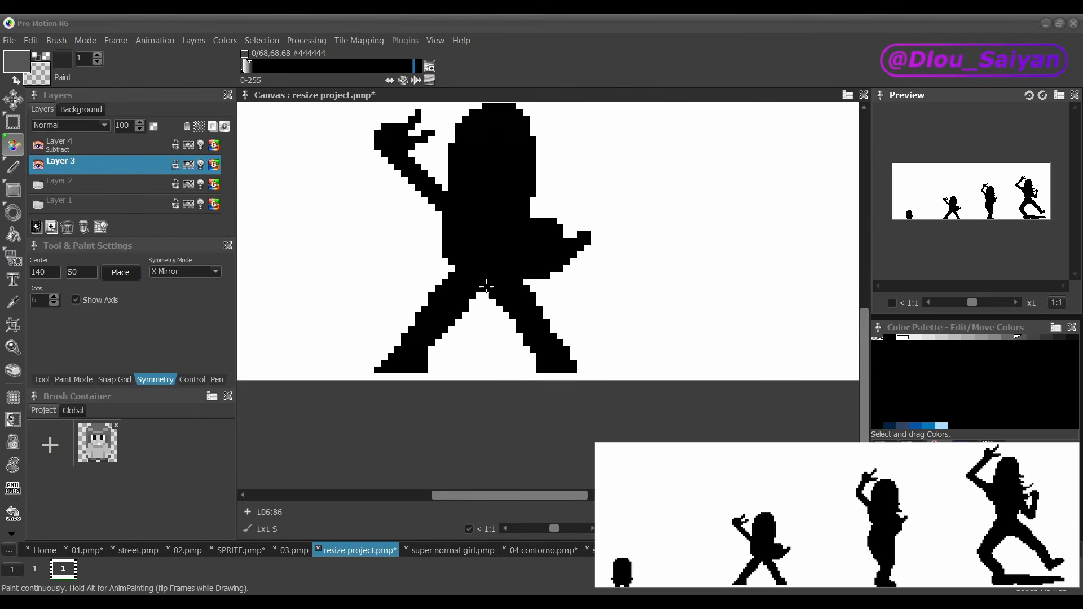
{"action": "scroll", "coordinate": [481, 289], "scroll_direction": "down", "scroll_amount": 5}
{"action": "scroll", "coordinate": [483, 313], "scroll_direction": "up", "scroll_amount": 1}
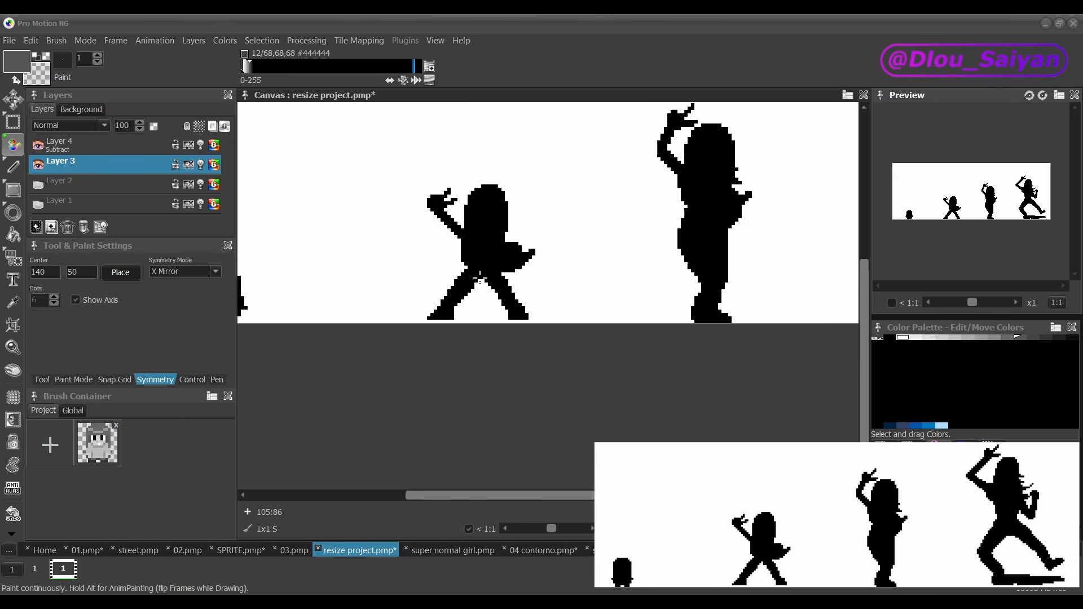
{"action": "scroll", "coordinate": [480, 271], "scroll_direction": "down", "scroll_amount": 3}
{"action": "scroll", "coordinate": [478, 232], "scroll_direction": "up", "scroll_amount": 3}
{"action": "scroll", "coordinate": [478, 232], "scroll_direction": "up", "scroll_amount": 1}
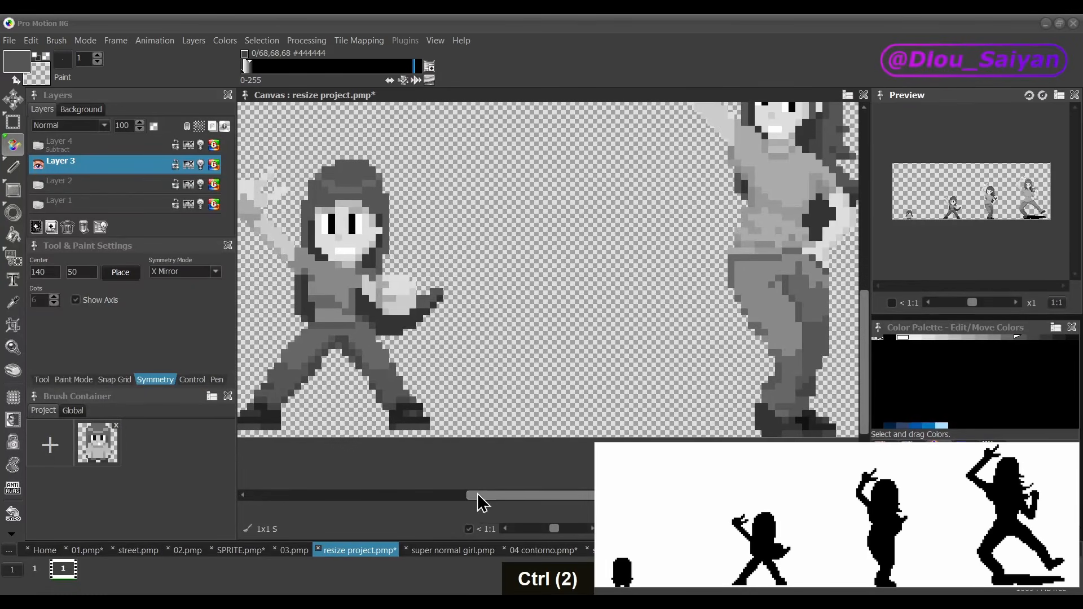
Step: Widen the second figure's hair outline by about one pixel along the side beneath its raised arm, and check the silhouette
{"action": "mouse_move", "coordinate": [473, 495]}
{"action": "left_mouse_down"}
{"action": "mouse_move", "coordinate": [496, 495]}
{"action": "mouse_move", "coordinate": [466, 495]}
{"action": "left_mouse_up"}
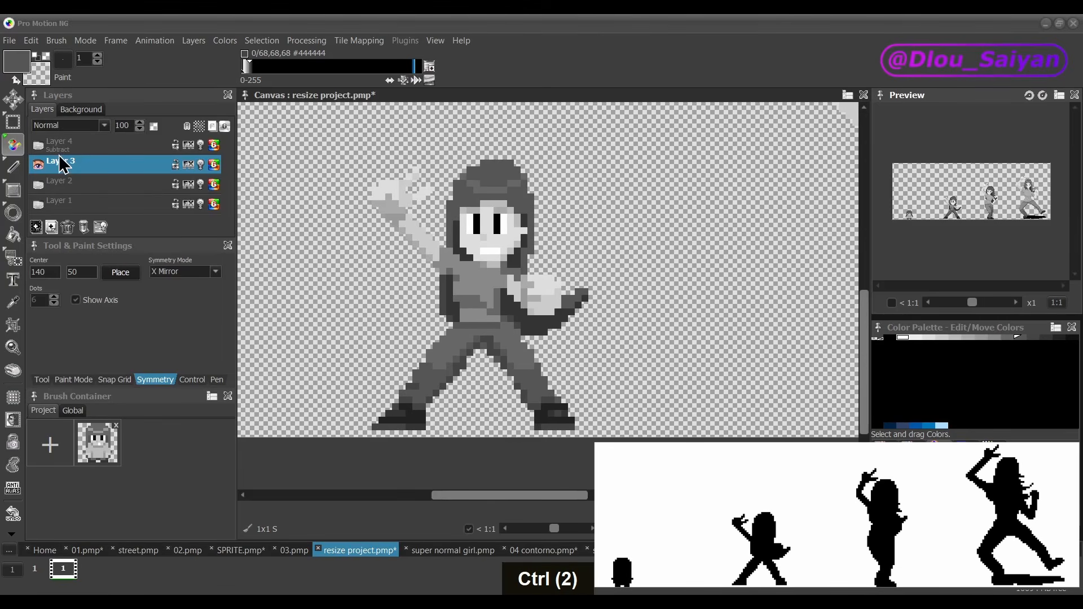
{"action": "left_click", "coordinate": [38, 146]}
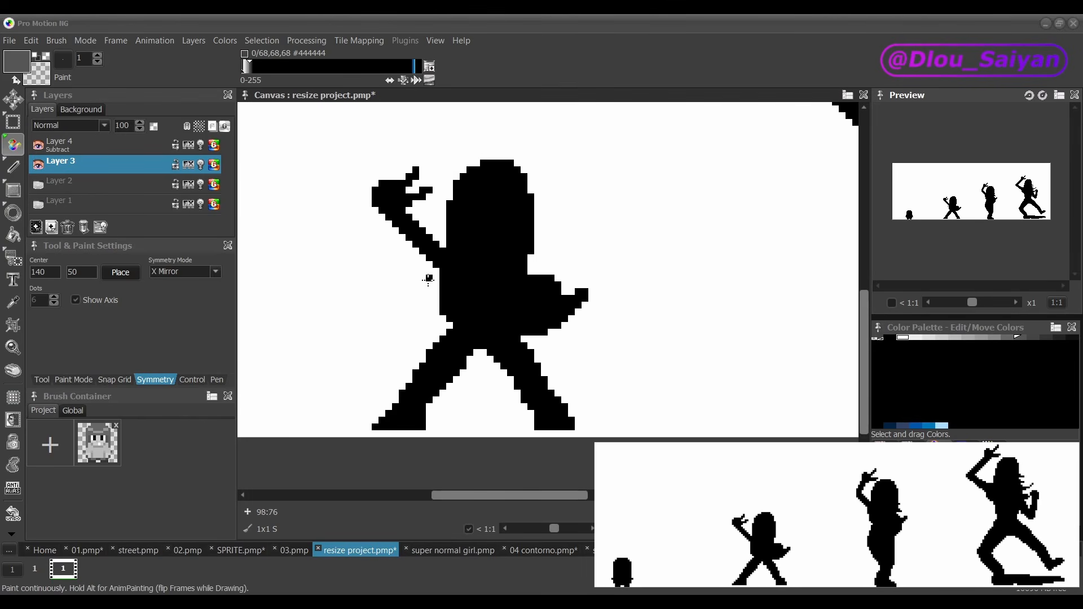
{"action": "left_click_drag", "start_coordinate": [437, 298], "coordinate": [443, 219]}
{"action": "left_click", "coordinate": [437, 233]}
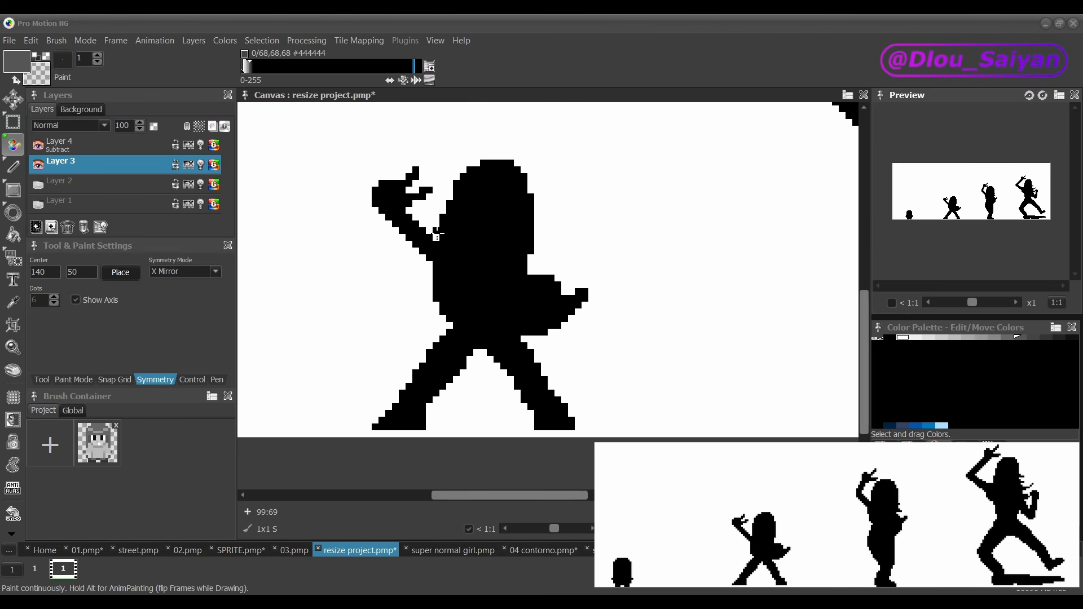
{"action": "scroll", "coordinate": [488, 387], "scroll_direction": "down", "scroll_amount": 1}
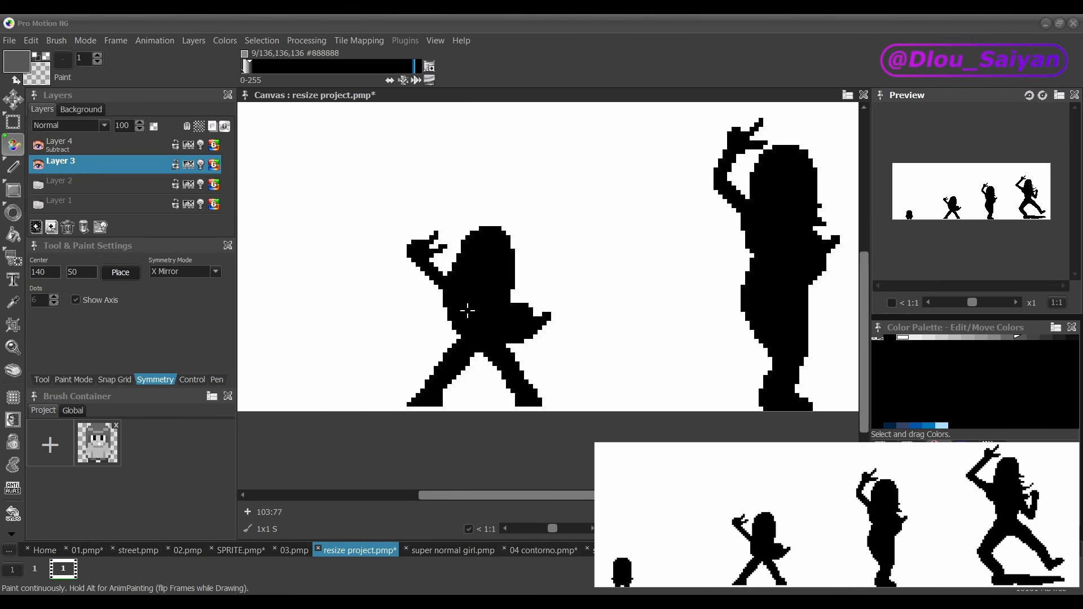
{"action": "left_click", "coordinate": [38, 146]}
{"action": "left_click", "coordinate": [39, 146]}
{"action": "scroll", "coordinate": [431, 321], "scroll_direction": "down", "scroll_amount": 2}
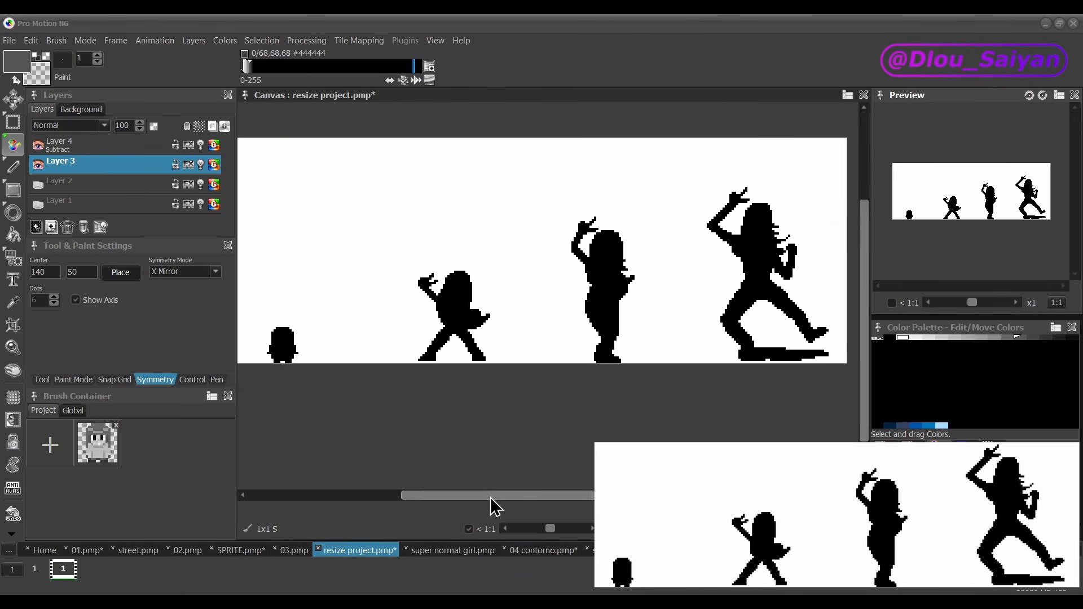
Step: Erase the lower dark hair pixels between the third figure's torso and bent arm to open a gap in its silhouette
{"action": "scroll", "coordinate": [483, 502], "scroll_direction": "up", "scroll_amount": 1}
{"action": "scroll", "coordinate": [775, 280], "scroll_direction": "up", "scroll_amount": 2}
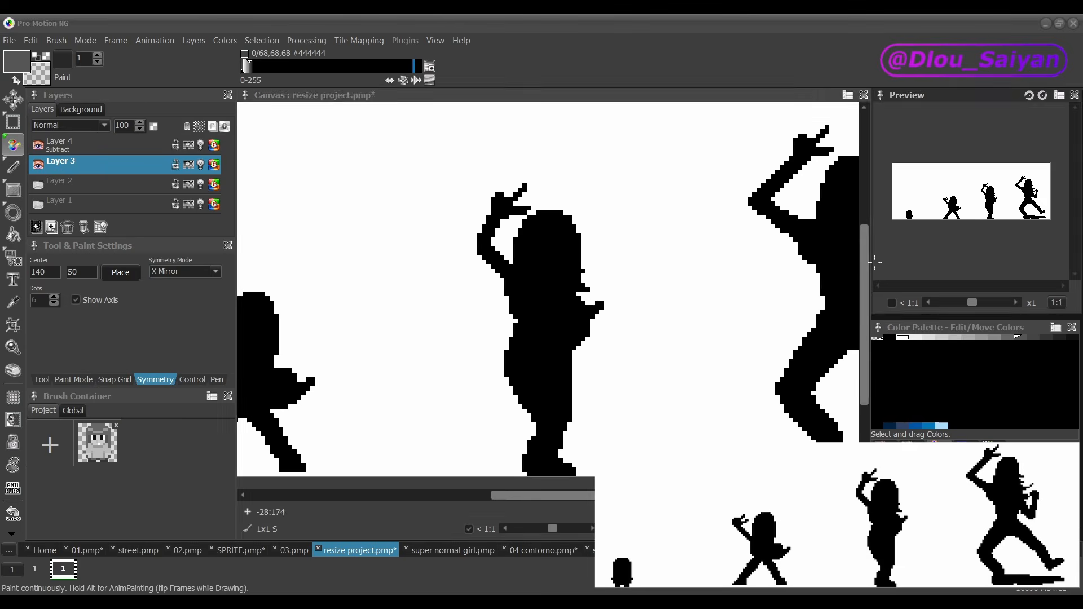
{"action": "left_click_drag", "start_coordinate": [864, 278], "coordinate": [864, 285]}
{"action": "left_click_drag", "start_coordinate": [511, 495], "coordinate": [525, 495]}
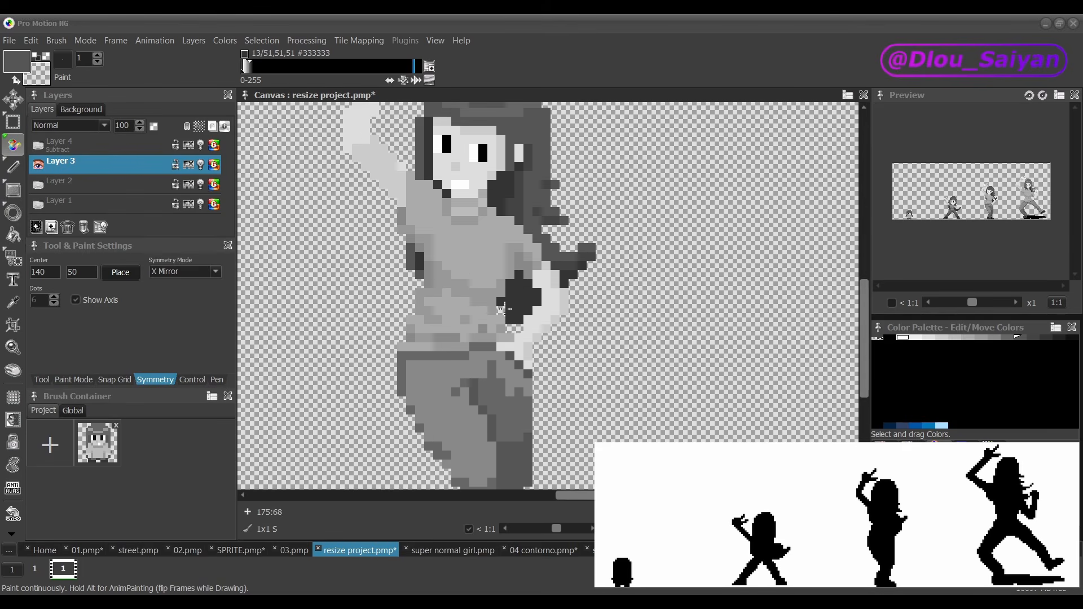
{"action": "left_click_drag", "start_coordinate": [501, 308], "coordinate": [525, 307]}
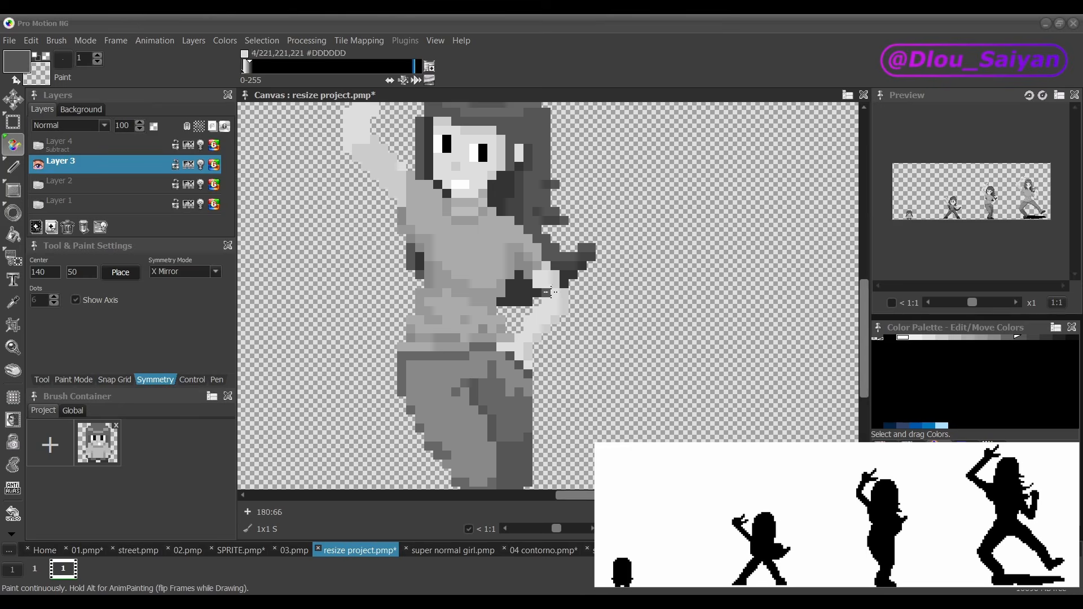
{"action": "scroll", "coordinate": [523, 317], "scroll_direction": "down", "scroll_amount": 2}
{"action": "left_click", "coordinate": [38, 145]}
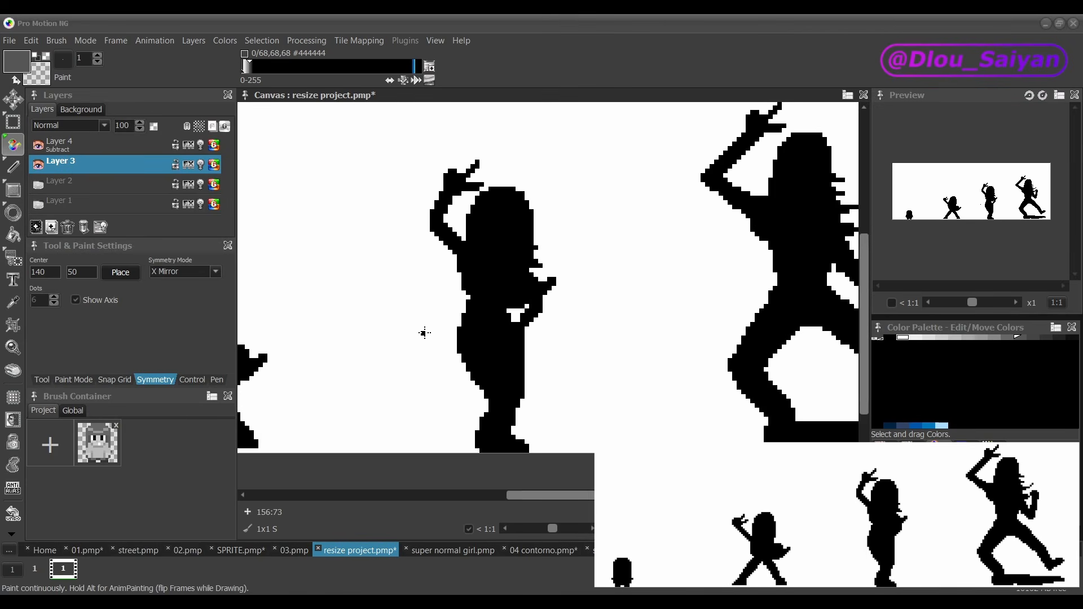
{"action": "scroll", "coordinate": [425, 333], "scroll_direction": "down", "scroll_amount": 1}
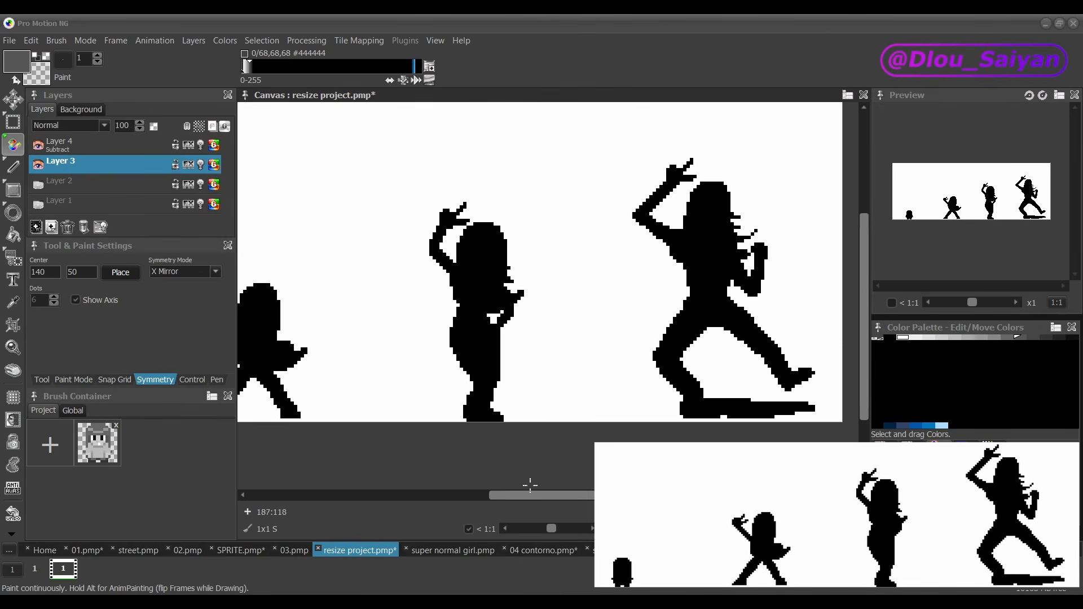
{"action": "scroll", "coordinate": [530, 495], "scroll_direction": "left", "scroll_amount": 1}
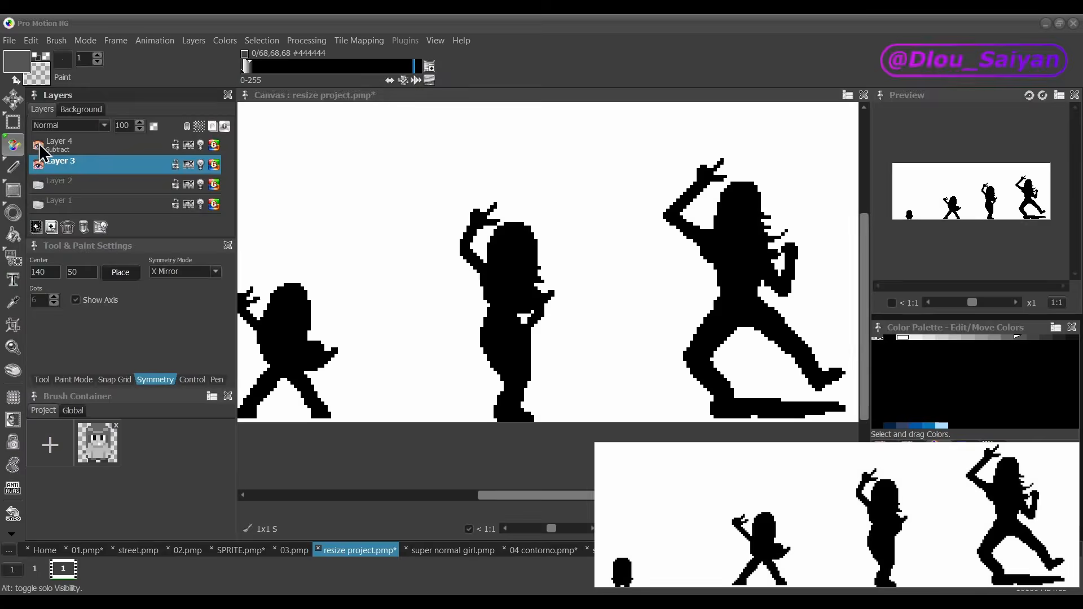
Step: Try removing the hair strand that sticks out above the third figure's bent arm, and undo the removal
{"action": "scroll", "coordinate": [511, 243], "scroll_direction": "up", "scroll_amount": 1}
{"action": "scroll", "coordinate": [512, 244], "scroll_direction": "down", "scroll_amount": 1}
{"action": "left_click", "coordinate": [39, 146]}
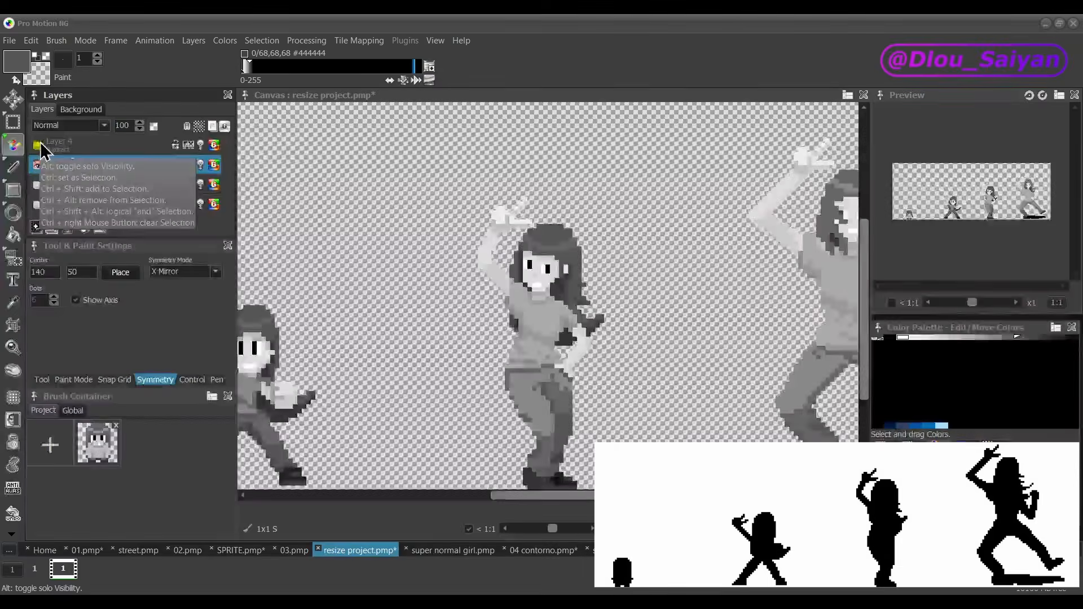
{"action": "left_click", "coordinate": [40, 146]}
{"action": "scroll", "coordinate": [573, 273], "scroll_direction": "up", "scroll_amount": 2}
{"action": "scroll", "coordinate": [570, 293], "scroll_direction": "down", "scroll_amount": 2}
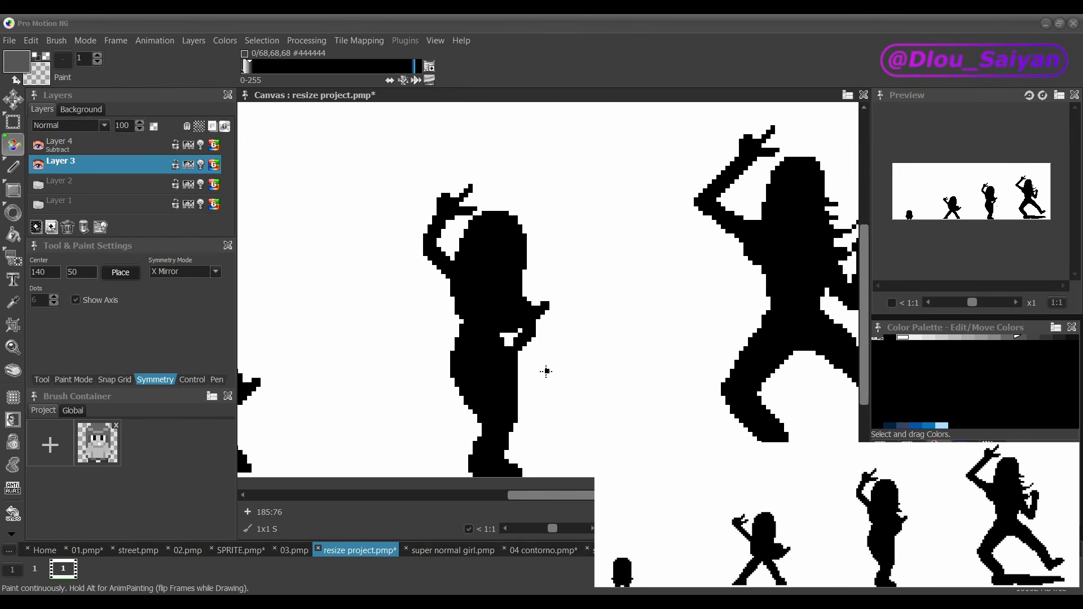
{"action": "left_click", "coordinate": [38, 146]}
{"action": "left_click", "coordinate": [39, 146]}
Step: Examine the third figure's arm gap and protruding hair strand, alternating between the silhouette and the shaded artwork
{"action": "left_click", "coordinate": [39, 146]}
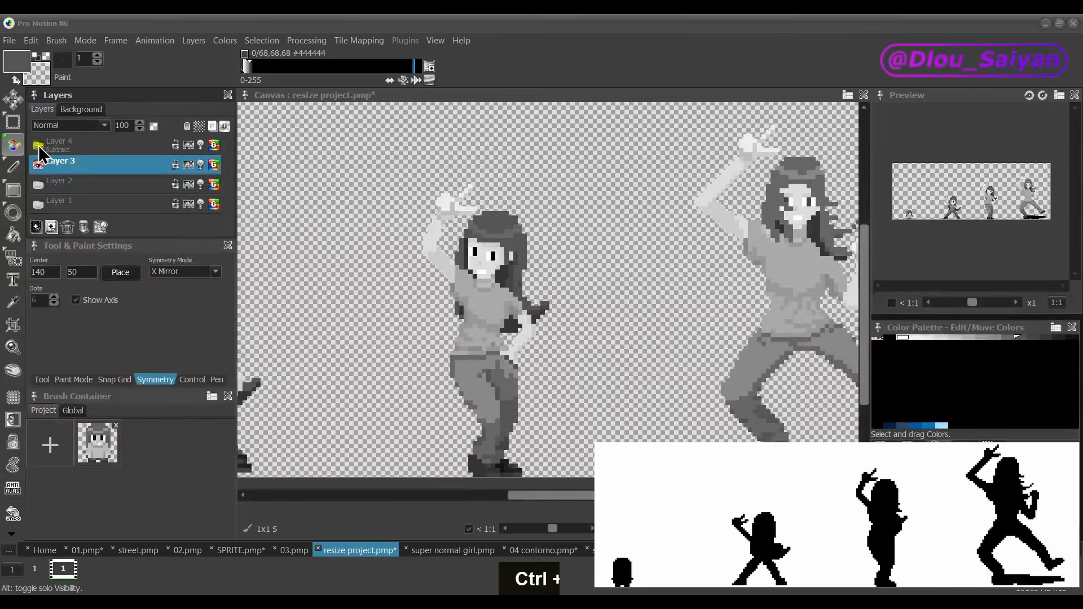
{"action": "key", "text": "ctrl+z"}
{"action": "left_click", "coordinate": [39, 146]}
{"action": "left_click", "coordinate": [39, 146]}
{"action": "left_click", "coordinate": [38, 145]}
{"action": "scroll", "coordinate": [502, 276], "scroll_direction": "up", "scroll_amount": 1}
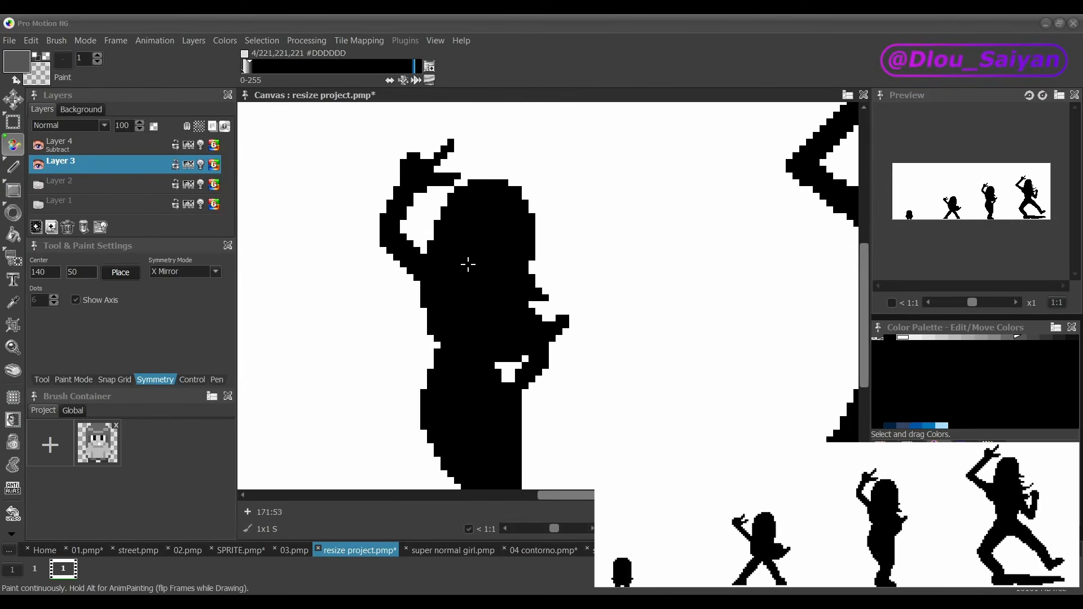
{"action": "key", "text": "z"}
{"action": "left_click", "coordinate": [39, 145]}
{"action": "scroll", "coordinate": [404, 286], "scroll_direction": "down", "scroll_amount": 1}
{"action": "scroll", "coordinate": [545, 287], "scroll_direction": "up", "scroll_amount": 2}
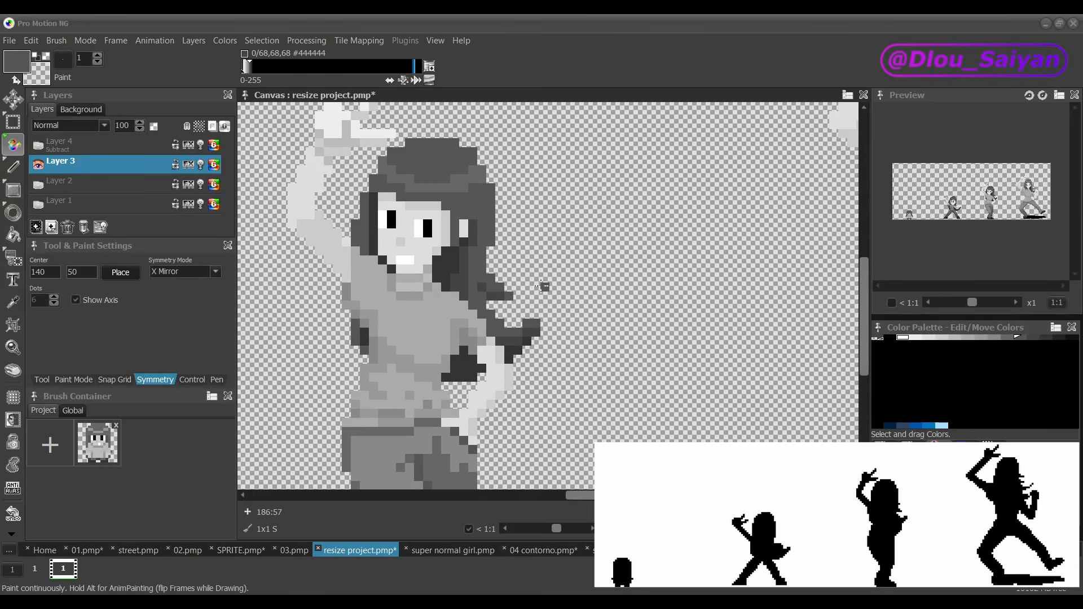
{"action": "scroll", "coordinate": [510, 304], "scroll_direction": "down", "scroll_amount": 2}
{"action": "left_click", "coordinate": [38, 145]}
{"action": "scroll", "coordinate": [406, 274], "scroll_direction": "up", "scroll_amount": 3}
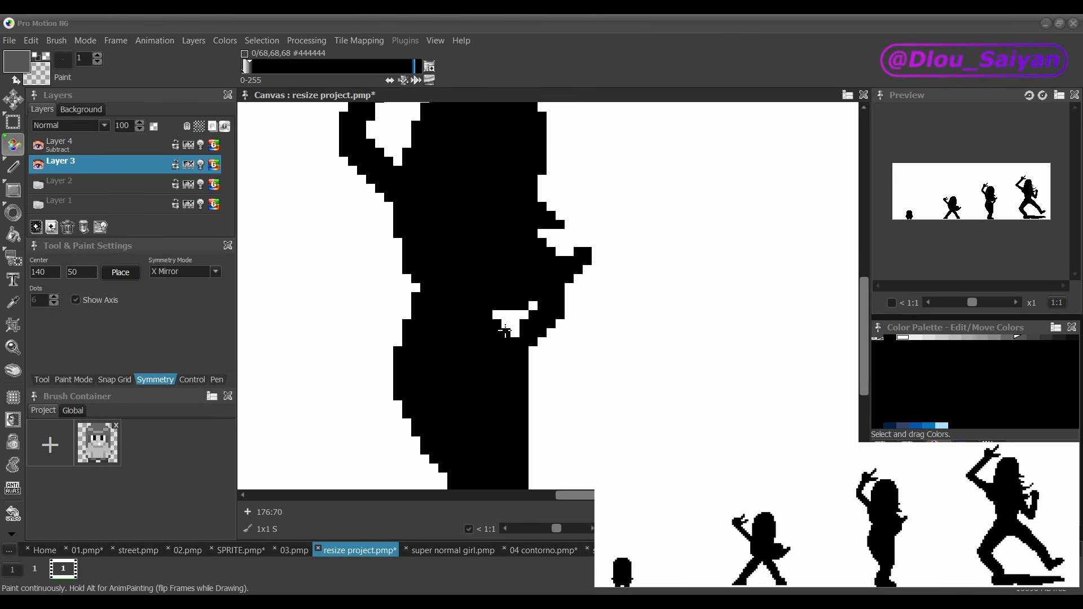
{"action": "scroll", "coordinate": [407, 289], "scroll_direction": "down", "scroll_amount": 2}
{"action": "left_click_drag", "start_coordinate": [550, 495], "coordinate": [529, 495]}
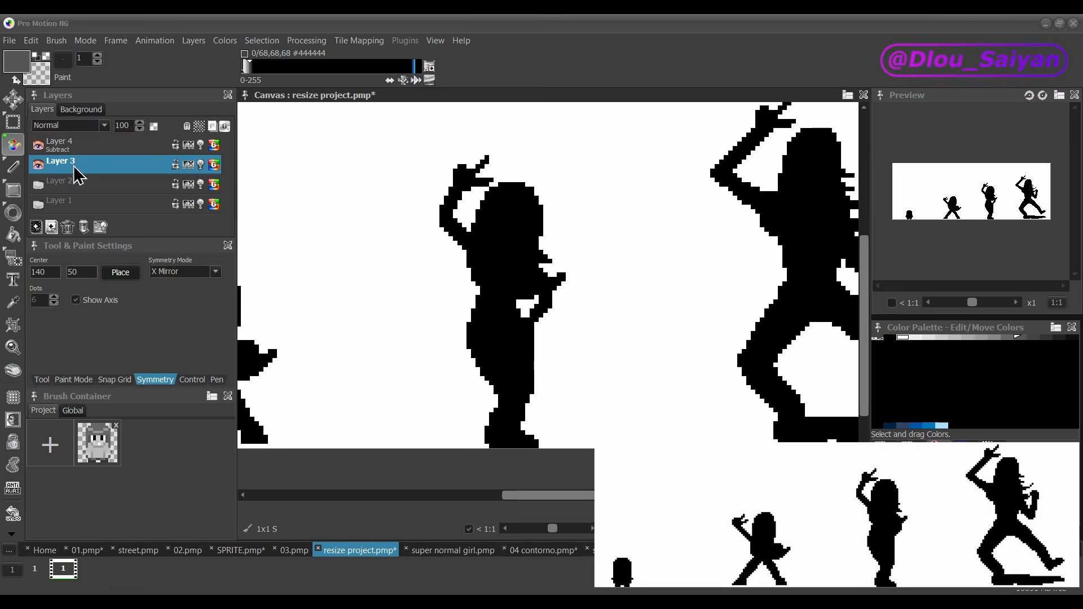
{"action": "left_click", "coordinate": [38, 145]}
{"action": "left_click", "coordinate": [38, 144]}
{"action": "scroll", "coordinate": [472, 390], "scroll_direction": "down", "scroll_amount": 2}
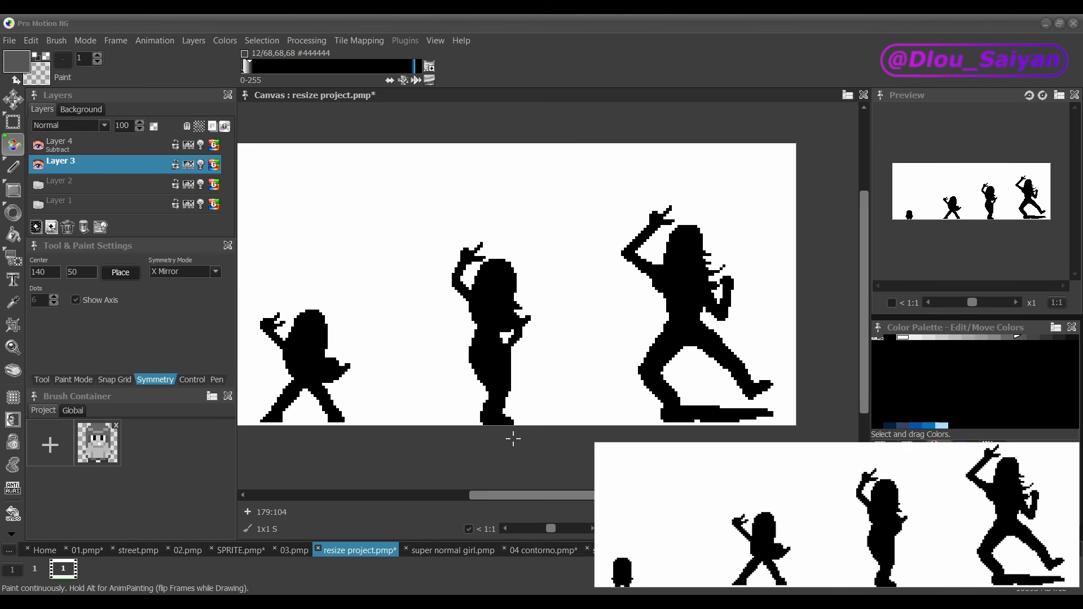
Step: Compare the two largest figures as black silhouettes and as shaded sprites by toggling the Subtract layer
{"action": "scroll", "coordinate": [513, 438], "scroll_direction": "up", "scroll_amount": 1}
{"action": "left_click", "coordinate": [40, 147]}
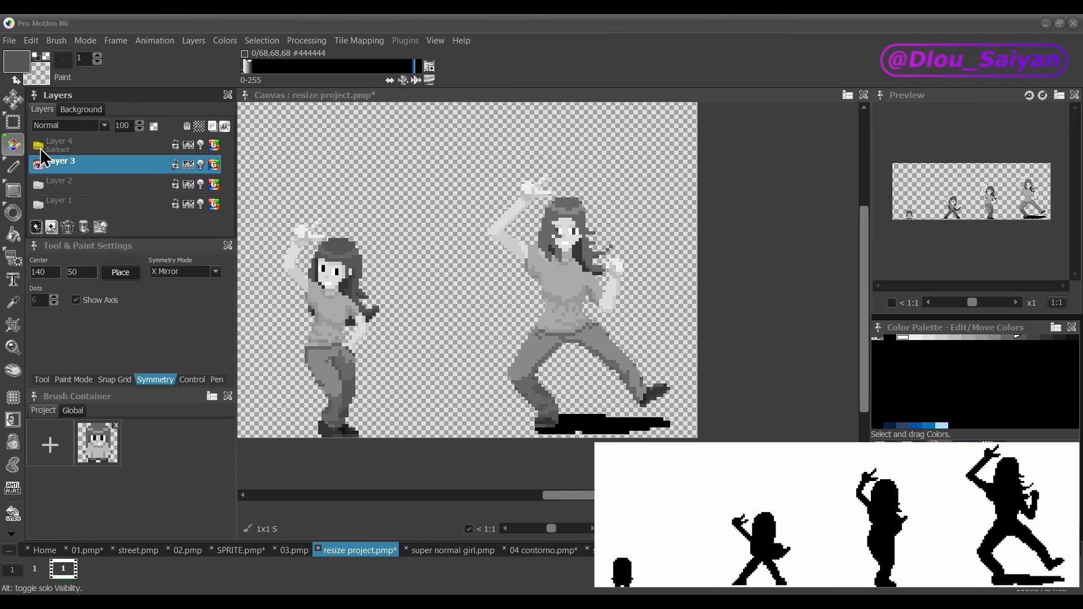
{"action": "left_click", "coordinate": [39, 148]}
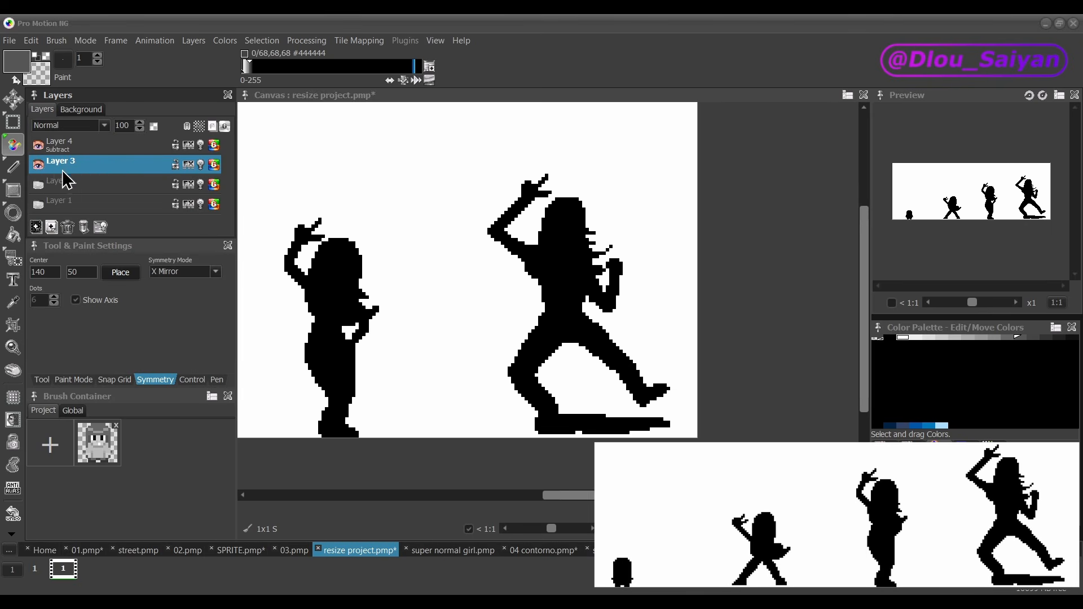
{"action": "left_click", "coordinate": [37, 147]}
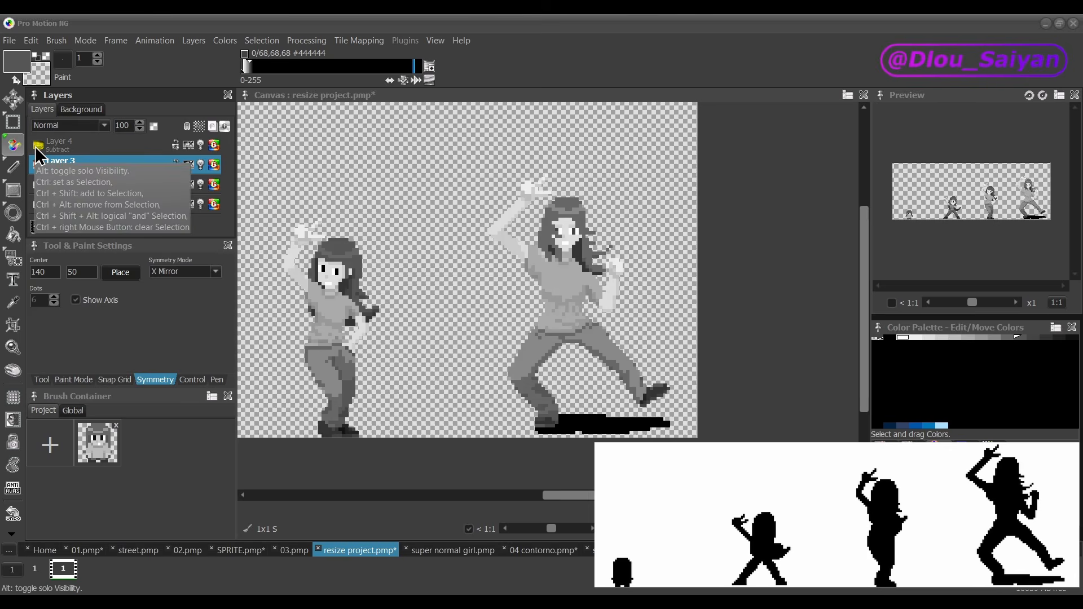
{"action": "left_click", "coordinate": [37, 147]}
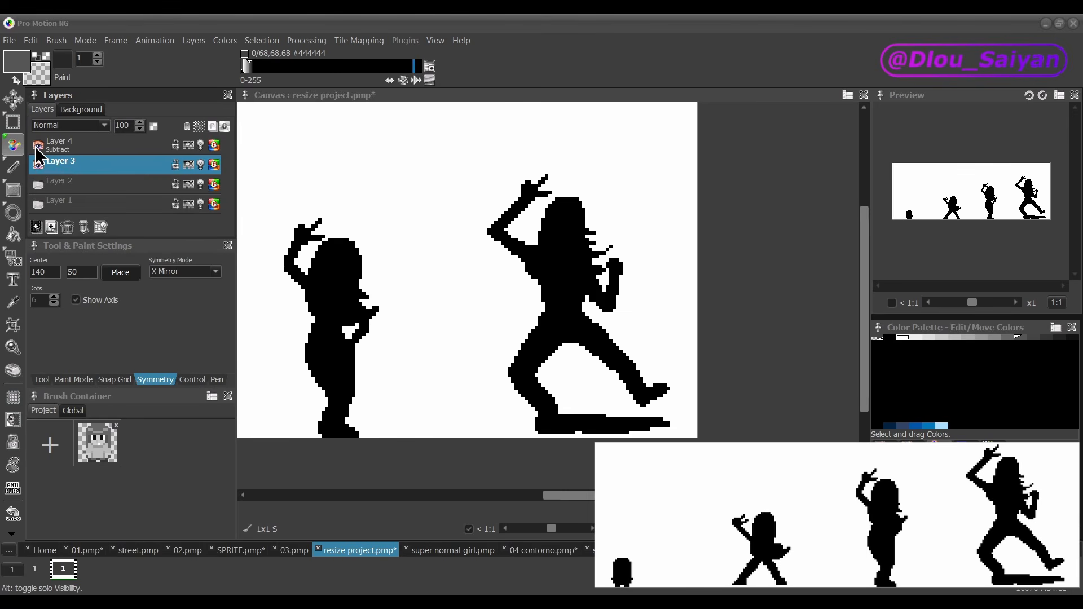
{"action": "scroll", "coordinate": [416, 304], "scroll_direction": "down", "scroll_amount": 1}
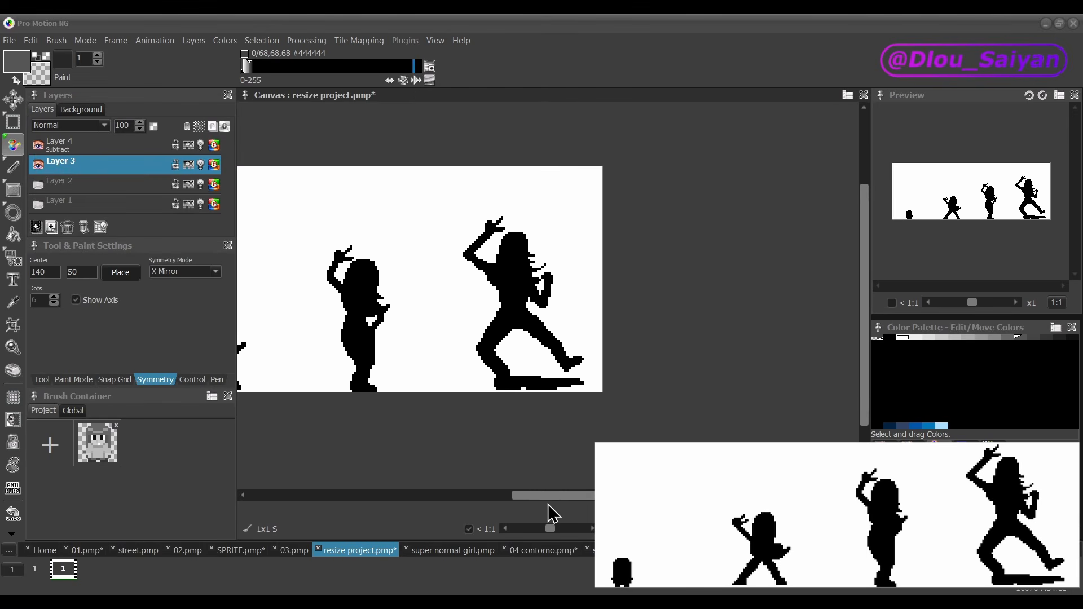
{"action": "left_click_drag", "start_coordinate": [547, 495], "coordinate": [450, 493]}
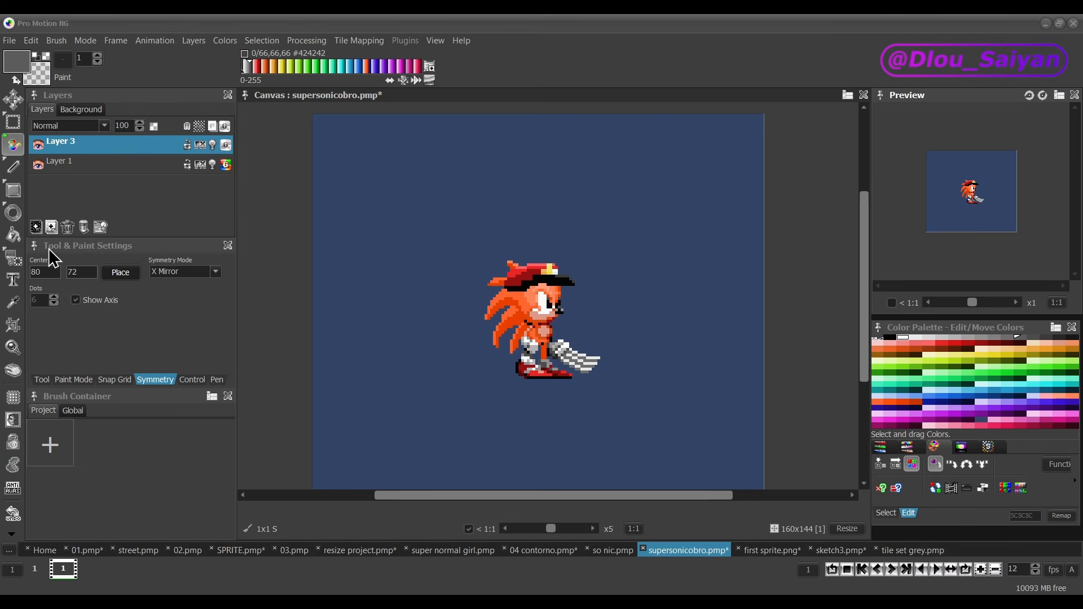
Step: Add a new layer filled with off-white #FAFAFA above the sprite in supersonicobro.pmp and set its blend mode to Saturation
{"action": "left_click", "coordinate": [42, 231]}
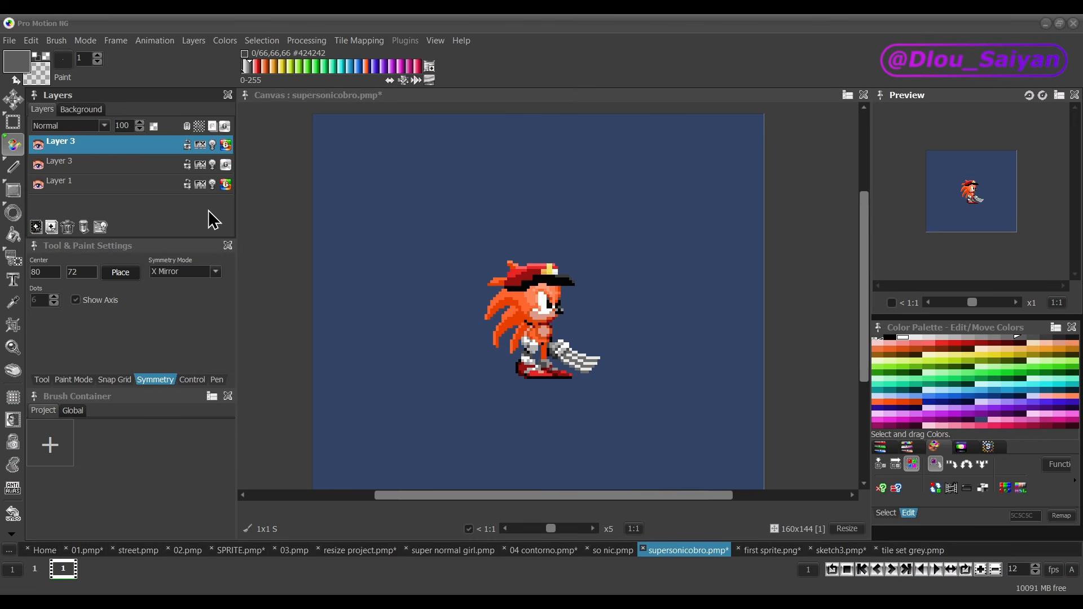
{"action": "key", "text": "ctrl+z"}
{"action": "left_click", "coordinate": [903, 337]}
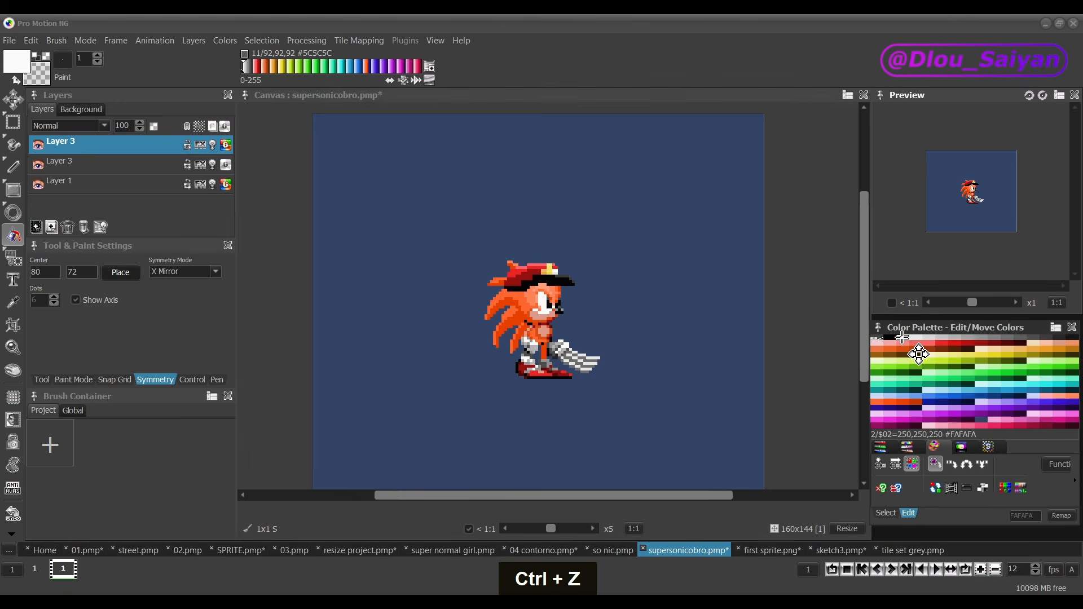
{"action": "left_click", "coordinate": [500, 212]}
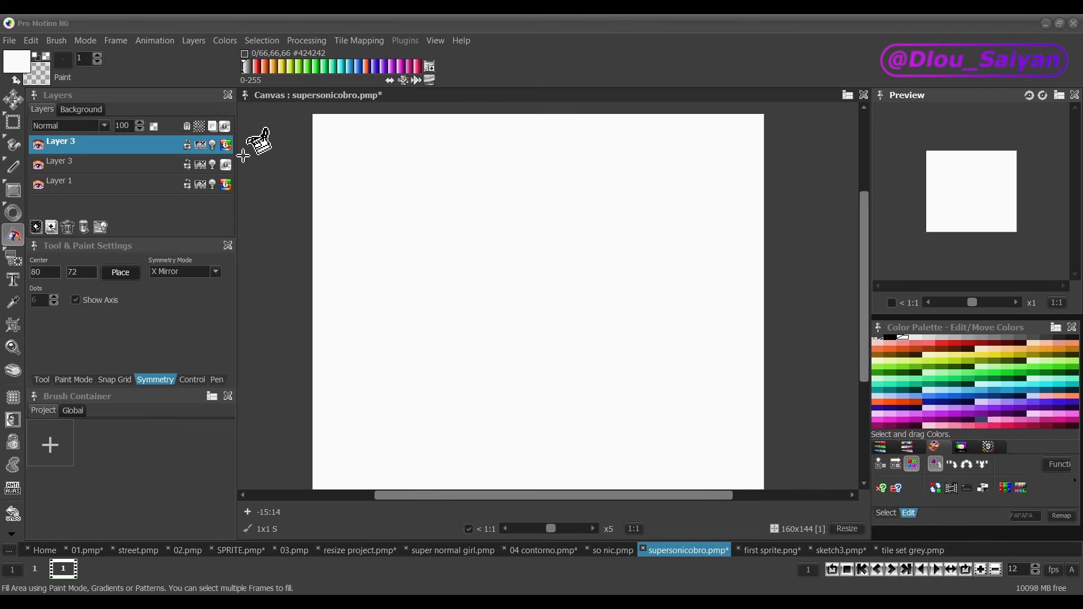
{"action": "left_click", "coordinate": [105, 125]}
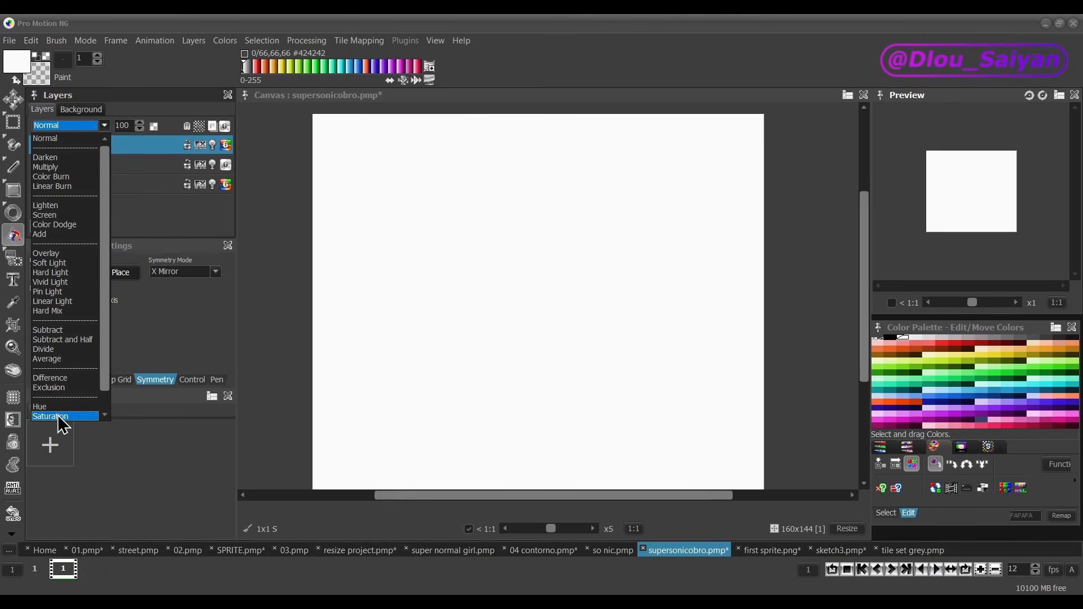
{"action": "left_click", "coordinate": [76, 417]}
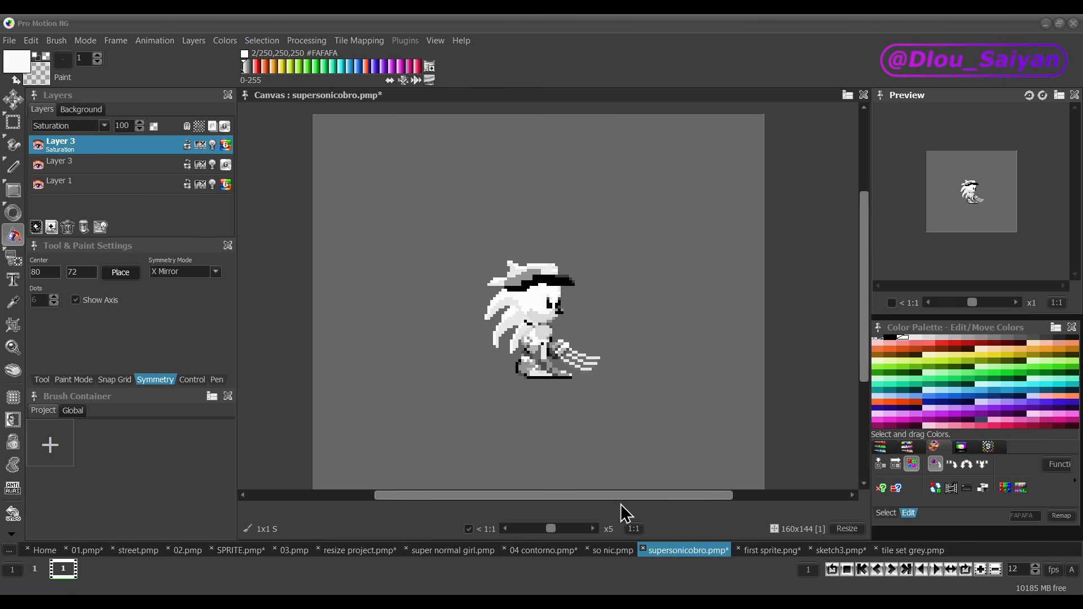
Step: Compare the grayscale values of the Sonic sprites in so nic.pmp with those of the sprite in supersonicobro.pmp
{"action": "left_click", "coordinate": [618, 550]}
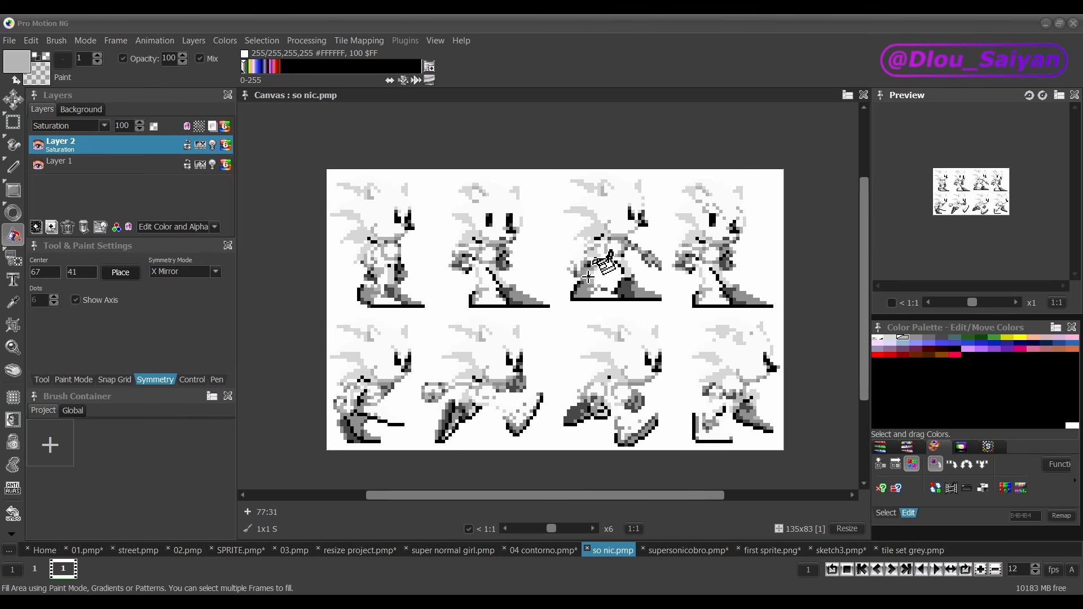
{"action": "left_click", "coordinate": [689, 551]}
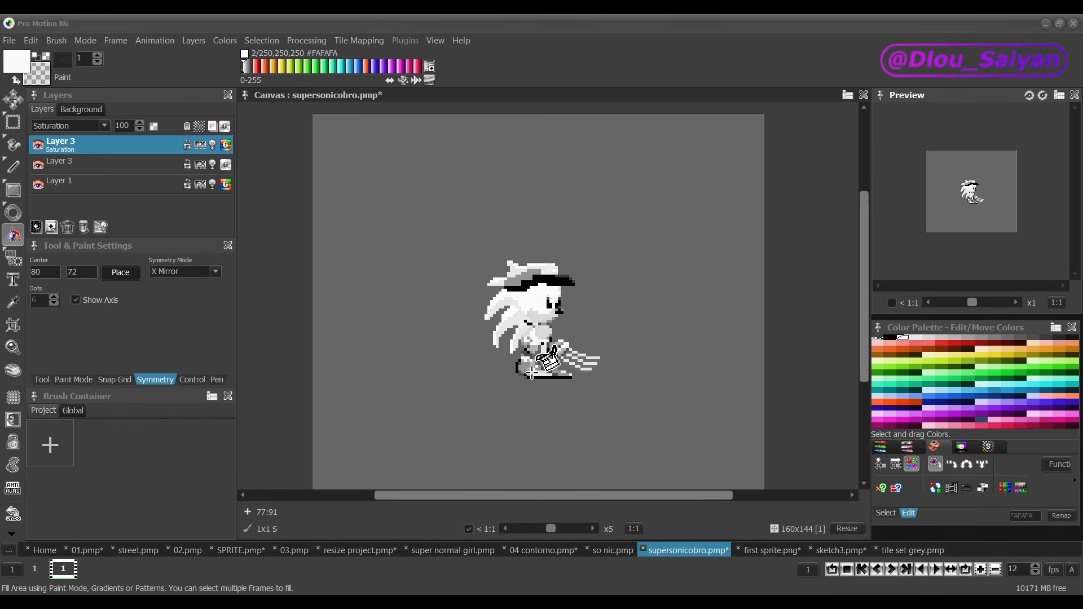
{"action": "scroll", "coordinate": [532, 353], "scroll_direction": "up", "scroll_amount": 2}
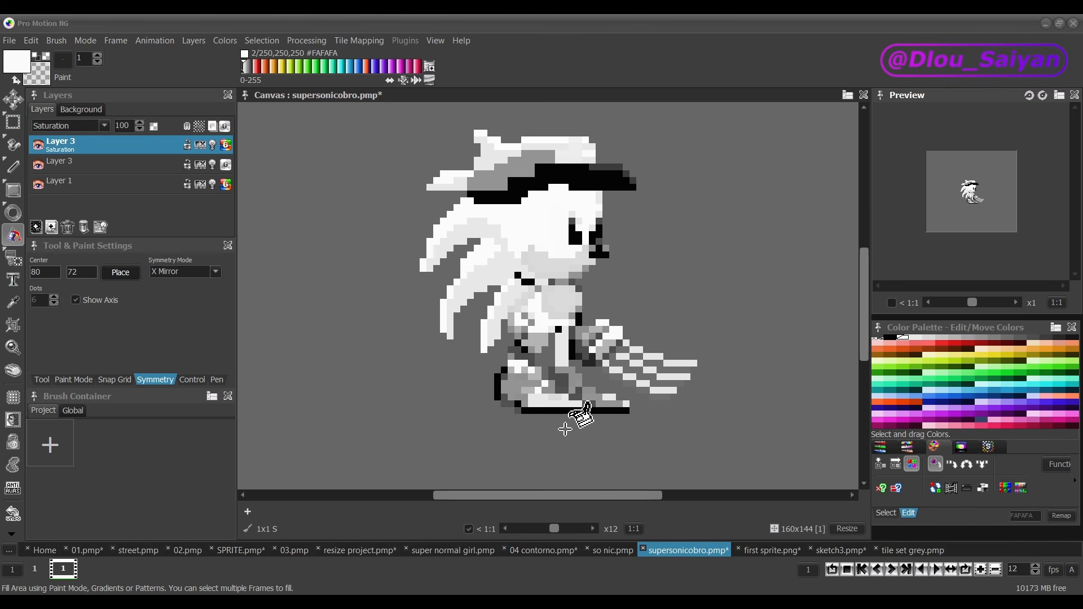
Step: Hide the Saturation layer and remove the unused palette colors with the Compact option
{"action": "left_click", "coordinate": [85, 169]}
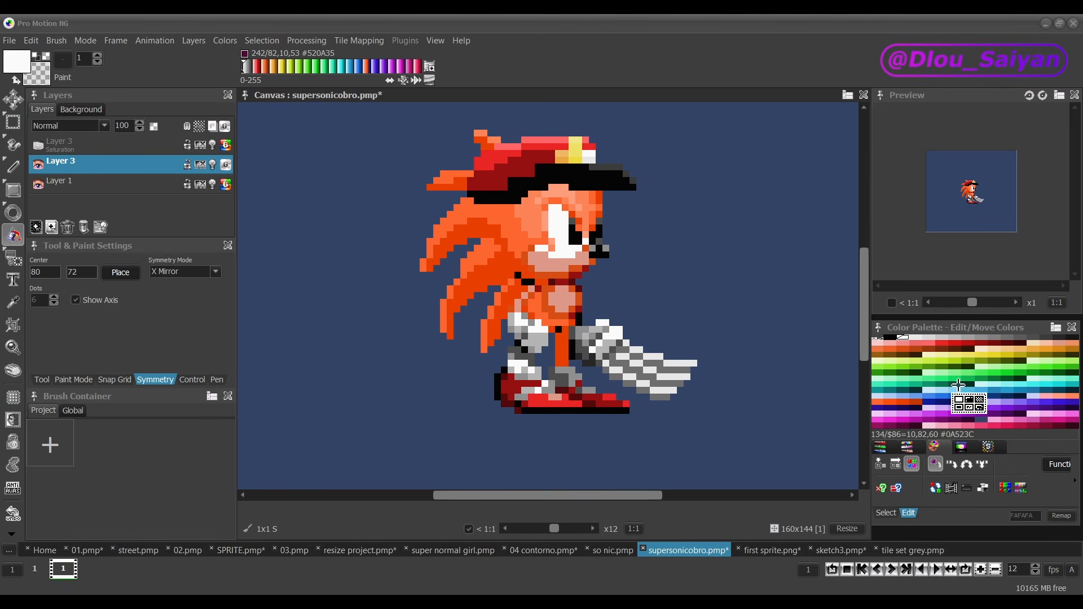
{"action": "left_click", "coordinate": [1059, 464]}
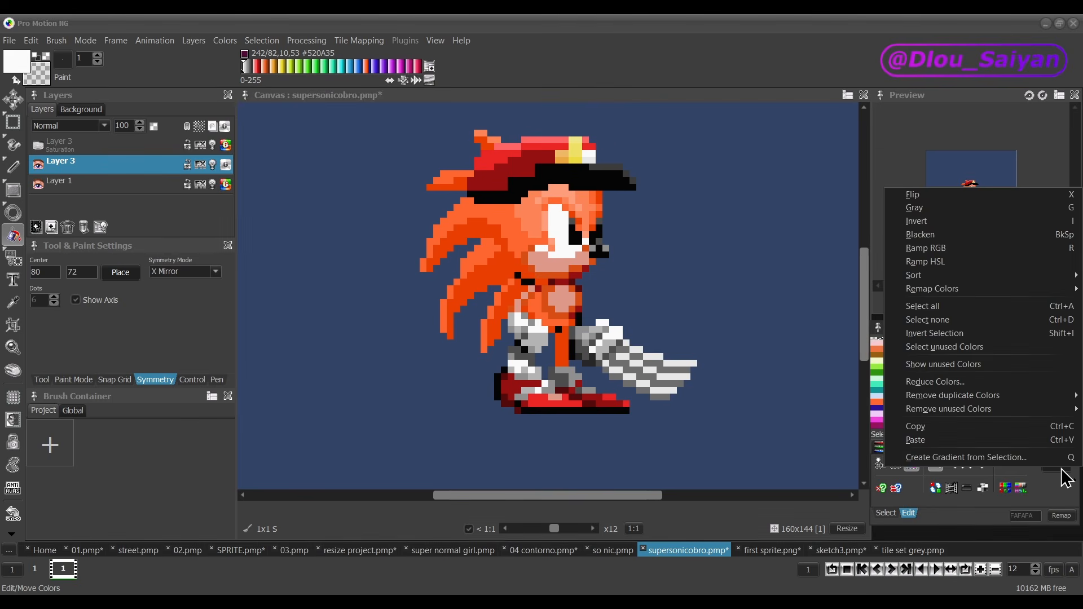
{"action": "mouse_move", "coordinate": [998, 414]}
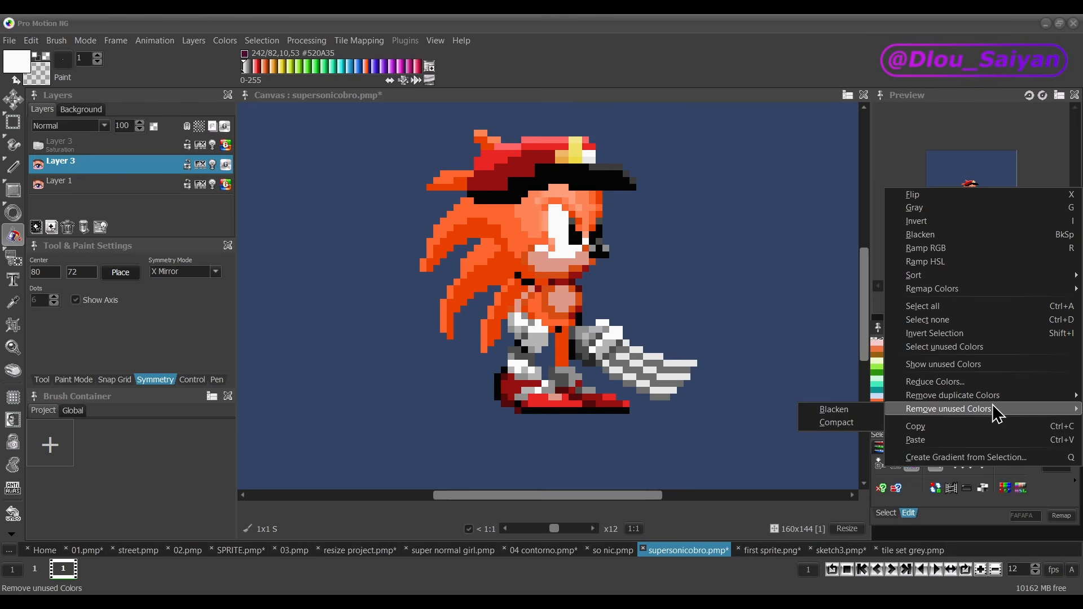
{"action": "left_click", "coordinate": [840, 424]}
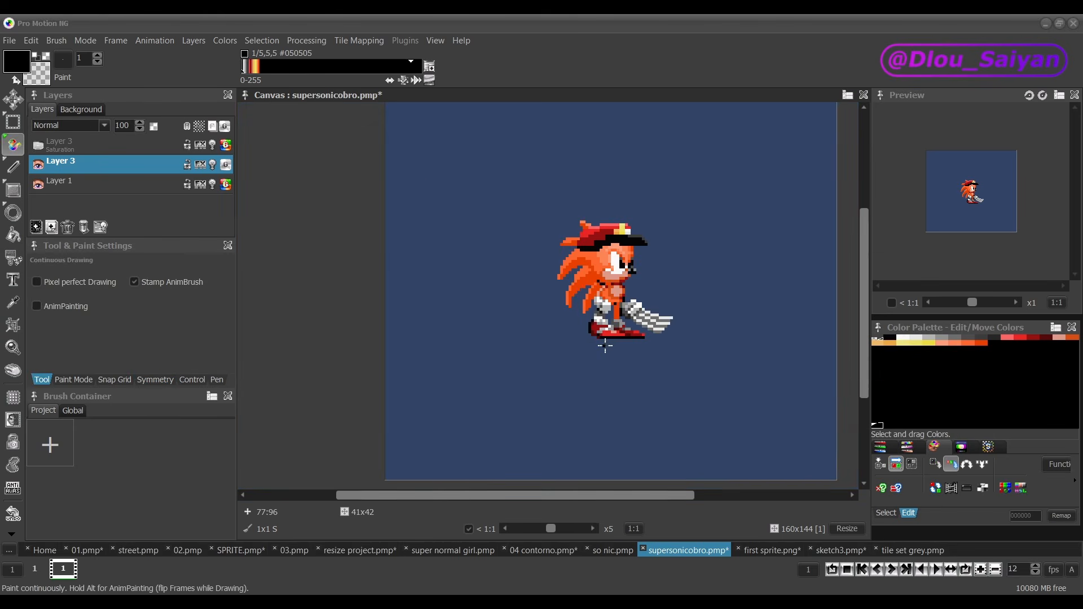
Step: Move the sprite about 11 pixels to the left and grab it whole as a 41x42 brush
{"action": "key", "text": "alt"}
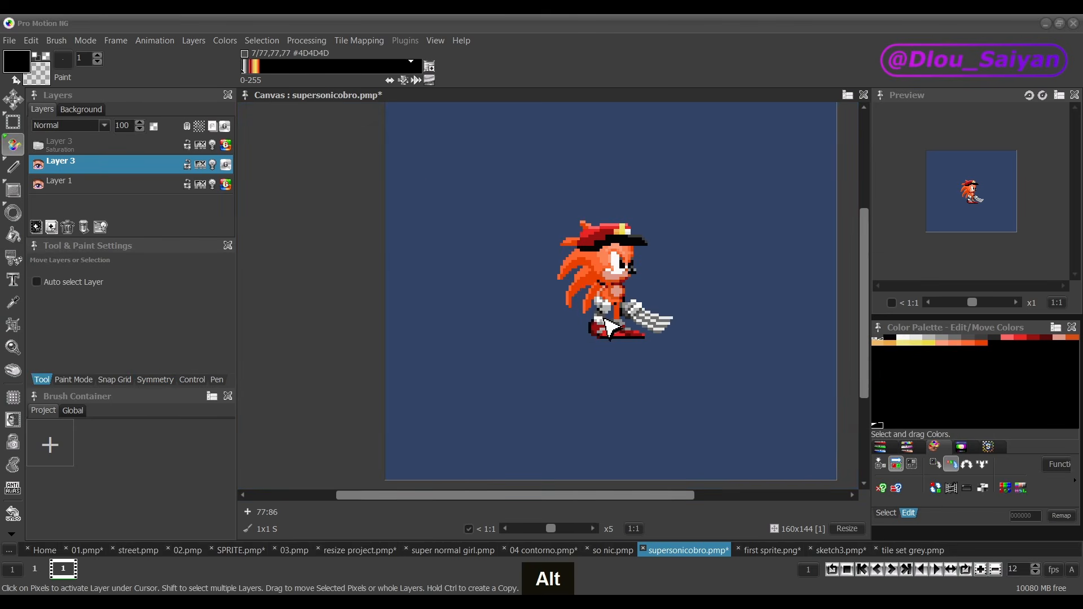
{"action": "left_click_drag", "start_coordinate": [612, 322], "coordinate": [555, 324]}
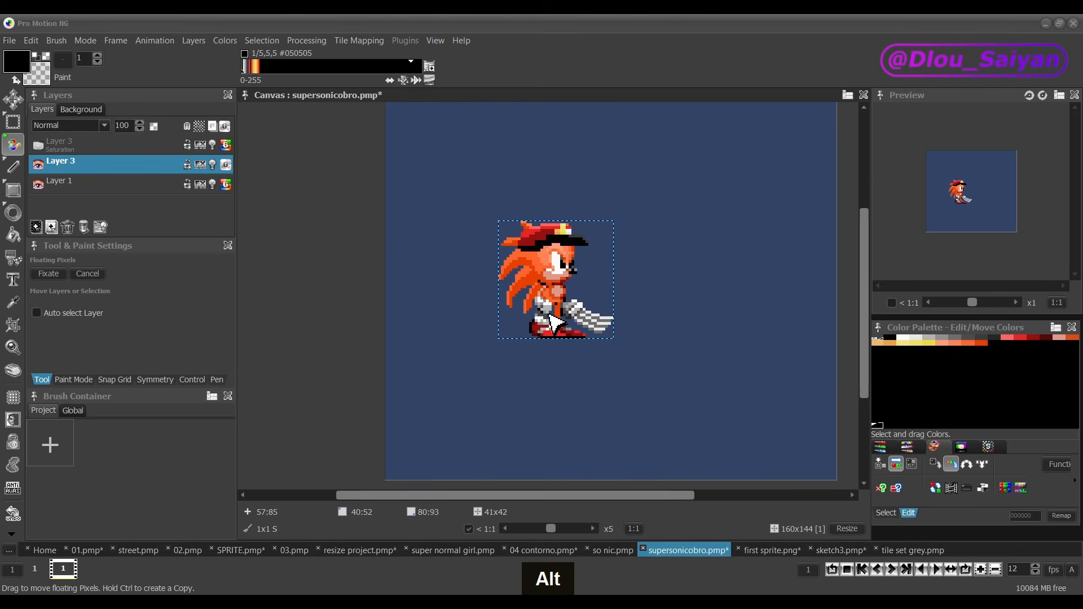
{"action": "key", "text": "b"}
{"action": "key", "text": "b"}
{"action": "key", "text": "b"}
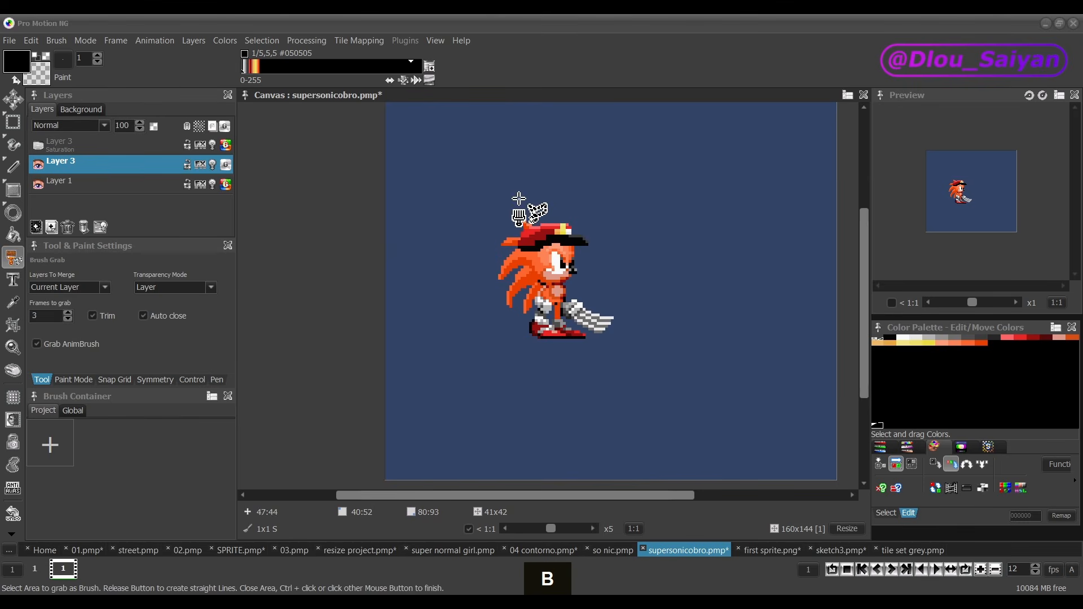
{"action": "left_click_drag", "start_coordinate": [473, 184], "coordinate": [620, 354]}
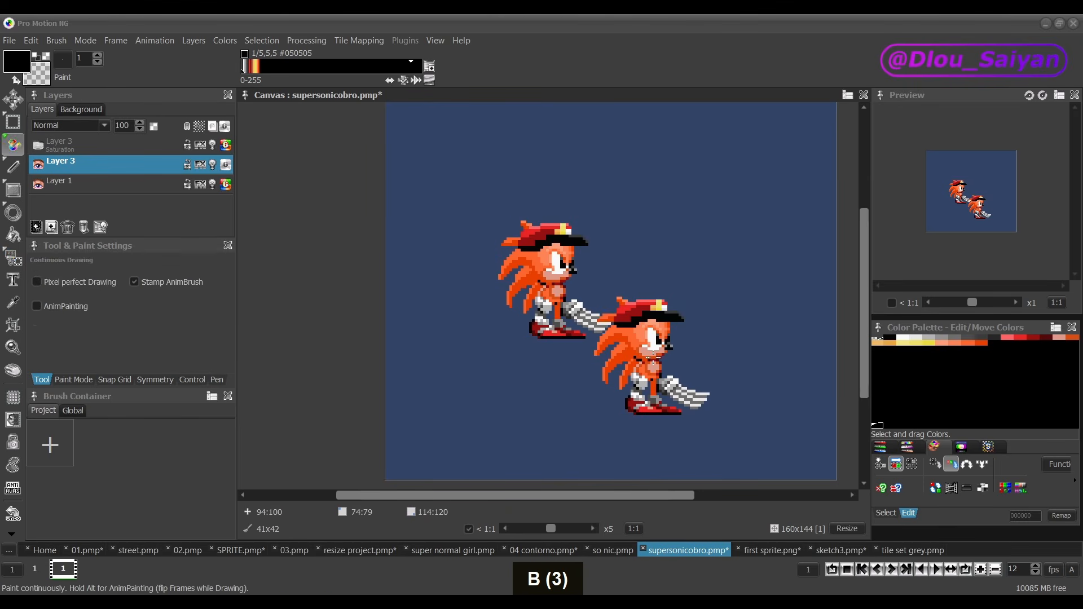
Step: Add a new layer above the sprite's layer and store the grabbed sprite in the project's brush container
{"action": "left_click", "coordinate": [51, 228]}
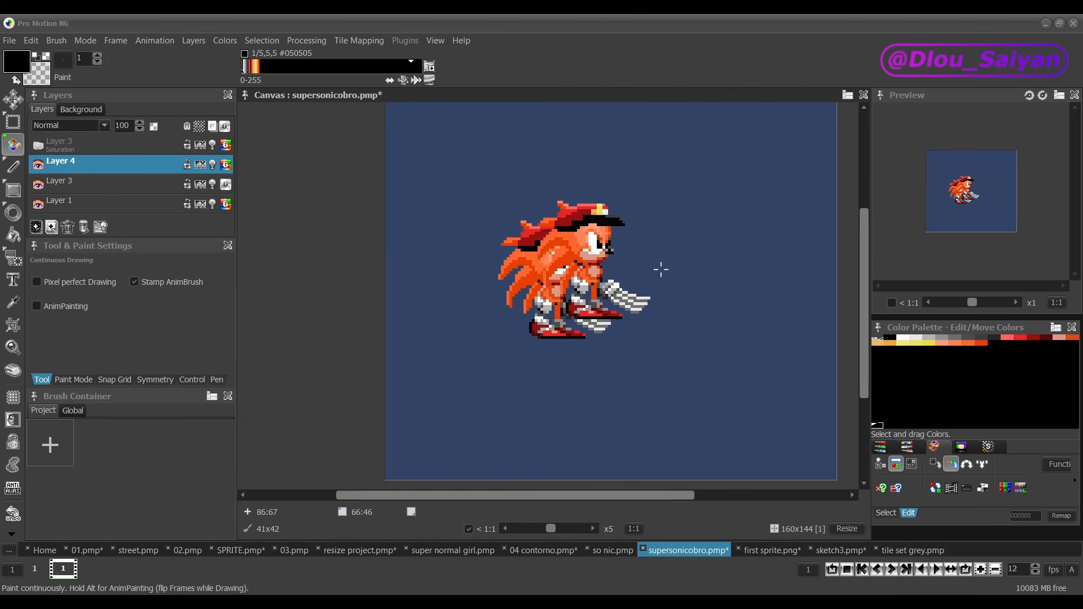
{"action": "left_click", "coordinate": [58, 448]}
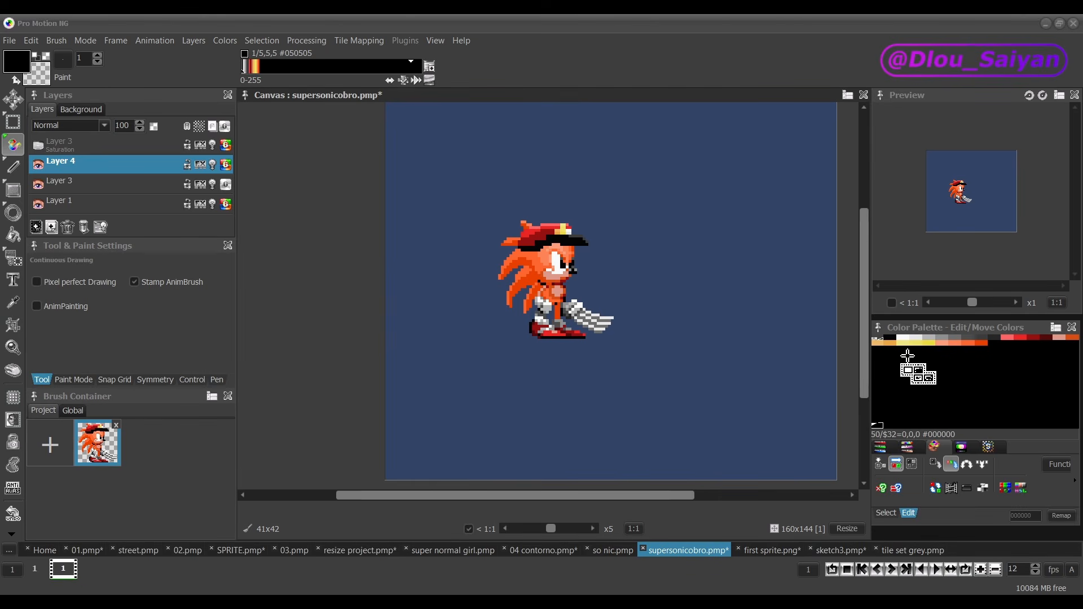
Step: Duplicate the sprite's palette colors into the empty palette rows below the originals
{"action": "left_click_drag", "start_coordinate": [890, 337], "coordinate": [959, 367]}
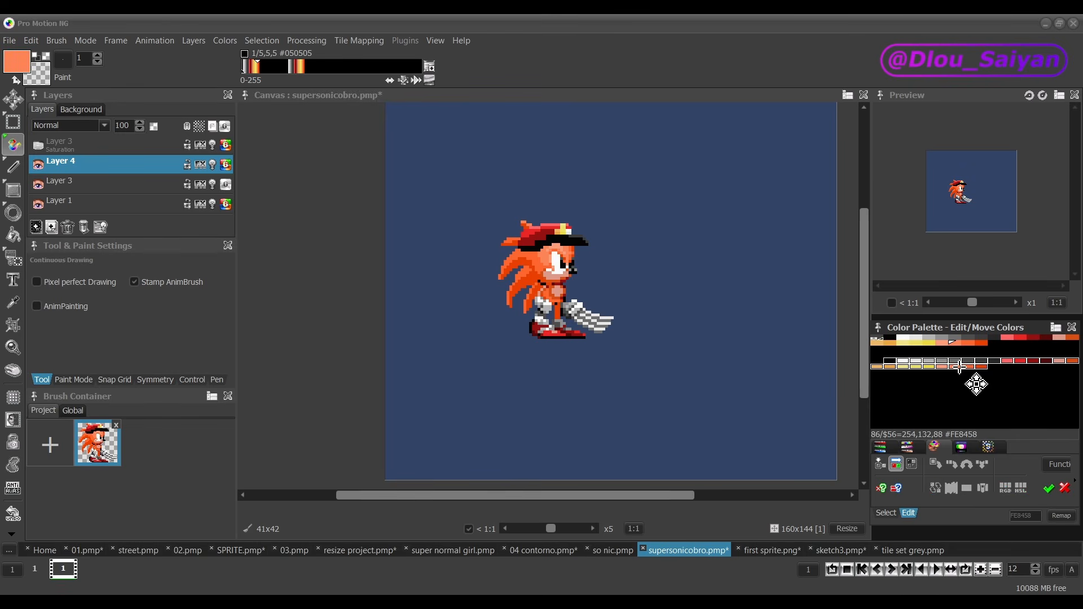
{"action": "left_click", "coordinate": [1048, 488]}
Step: Remap the brush to the duplicated palette colors and stamp a copy to the right of the original sprite
{"action": "left_click", "coordinate": [1060, 466]}
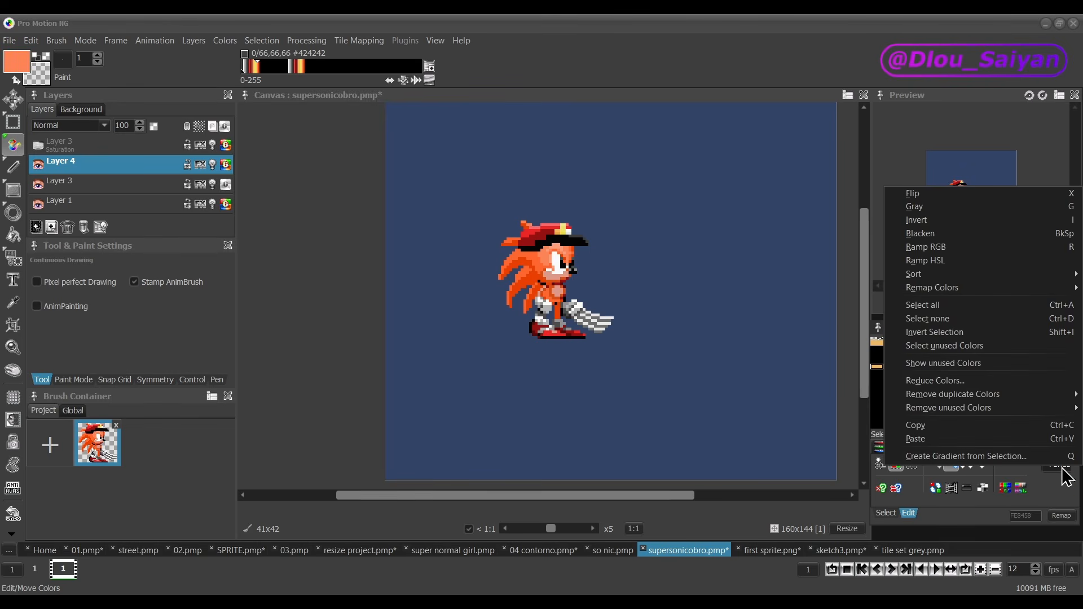
{"action": "mouse_move", "coordinate": [996, 290]}
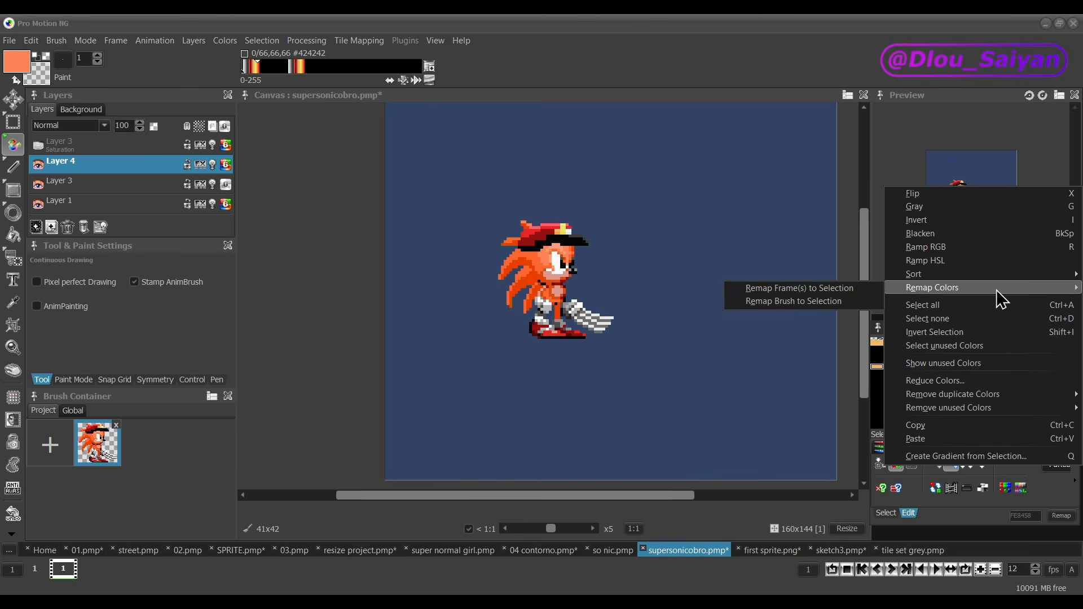
{"action": "left_click", "coordinate": [844, 302]}
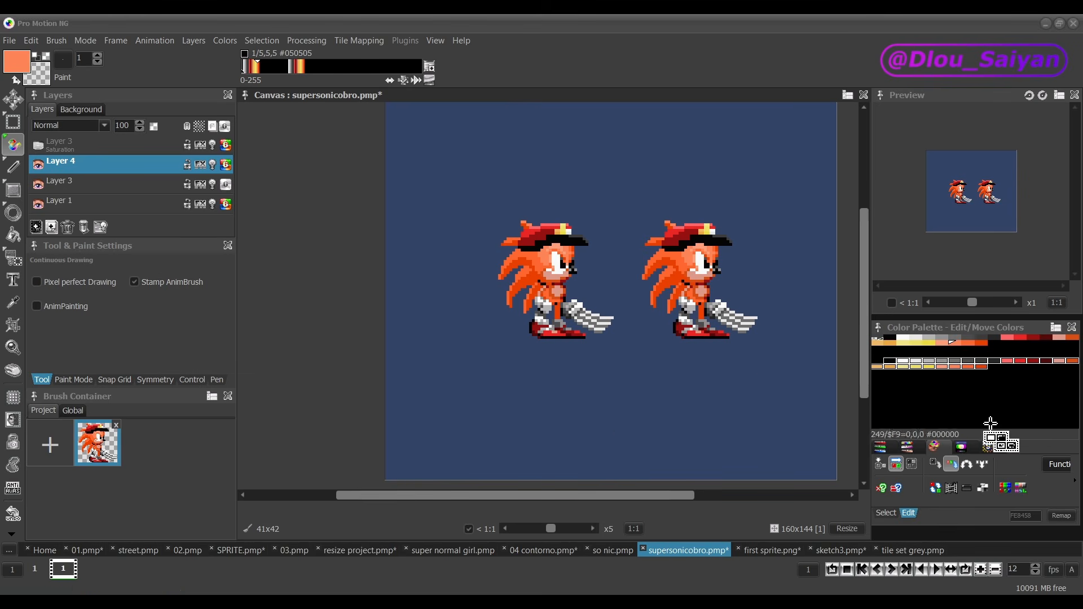
{"action": "left_click", "coordinate": [965, 385]}
Step: Sample face, eye and outline colors on both sprites to compare which set of palette entries each one uses
{"action": "key", "text": "ctrl"}
{"action": "scroll", "coordinate": [700, 260], "scroll_direction": "up", "scroll_amount": 3}
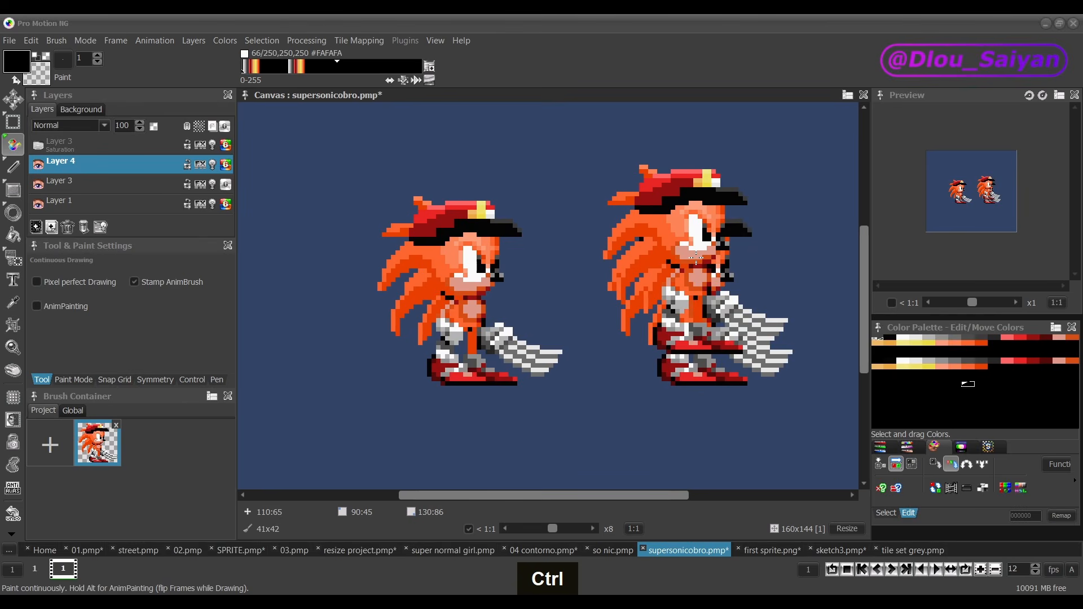
{"action": "left_click", "coordinate": [694, 257]}
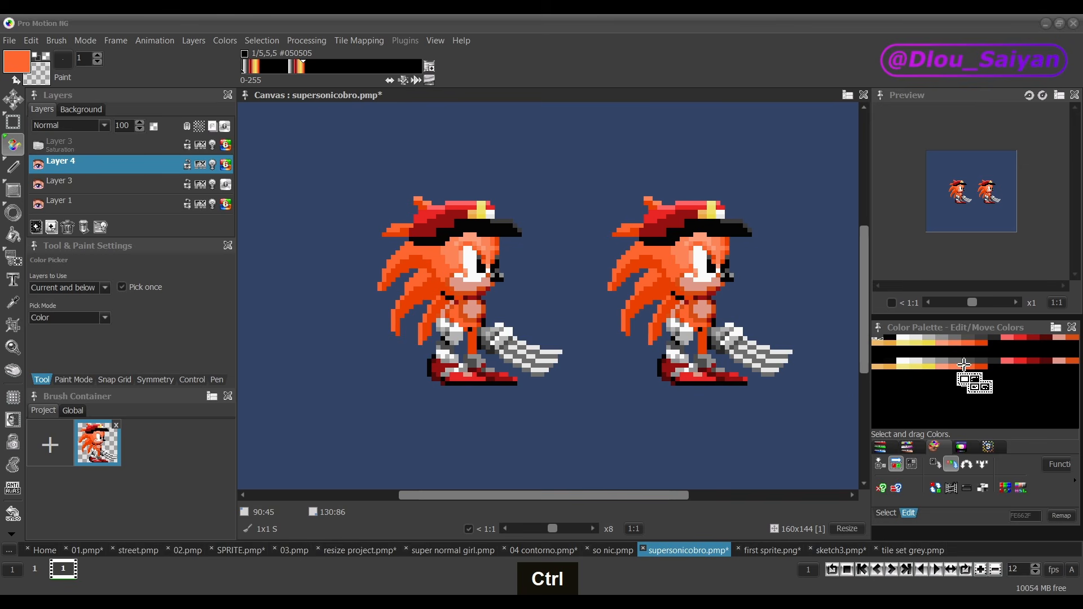
{"action": "left_click", "coordinate": [665, 289], "text": "ctrl"}
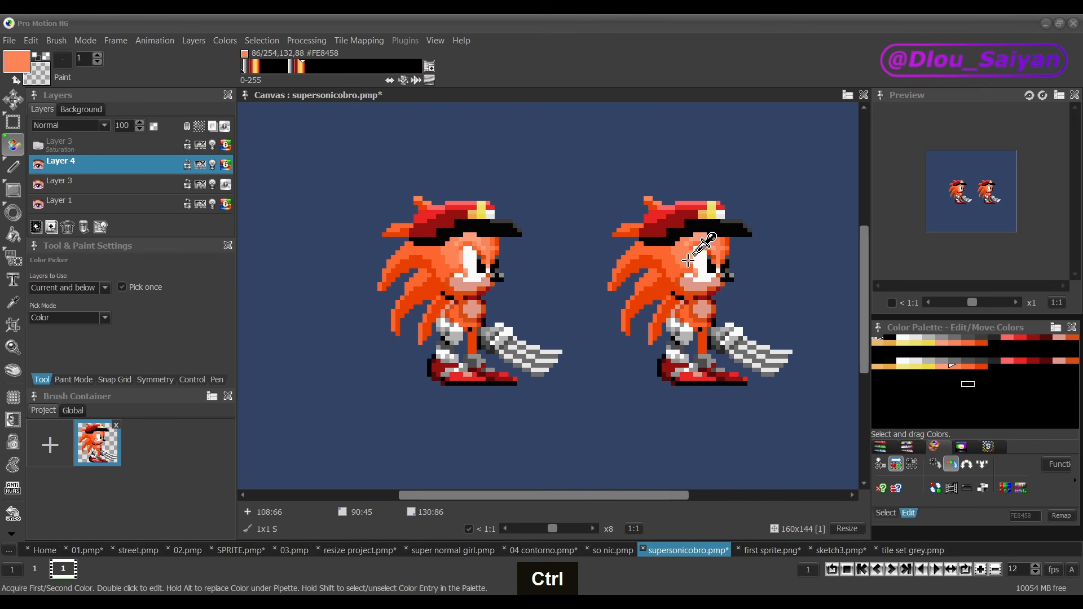
{"action": "left_click", "coordinate": [466, 293], "text": "ctrl"}
{"action": "left_click", "coordinate": [468, 268], "text": "ctrl"}
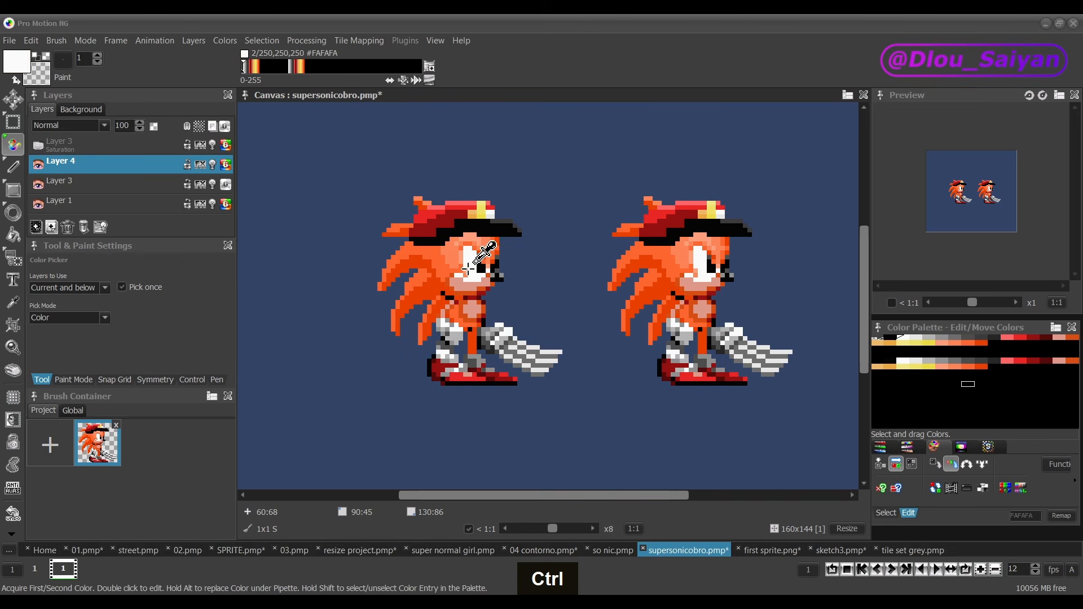
{"action": "left_click", "coordinate": [473, 243], "text": "ctrl"}
{"action": "double_click", "coordinate": [474, 254], "text": "ctrl"}
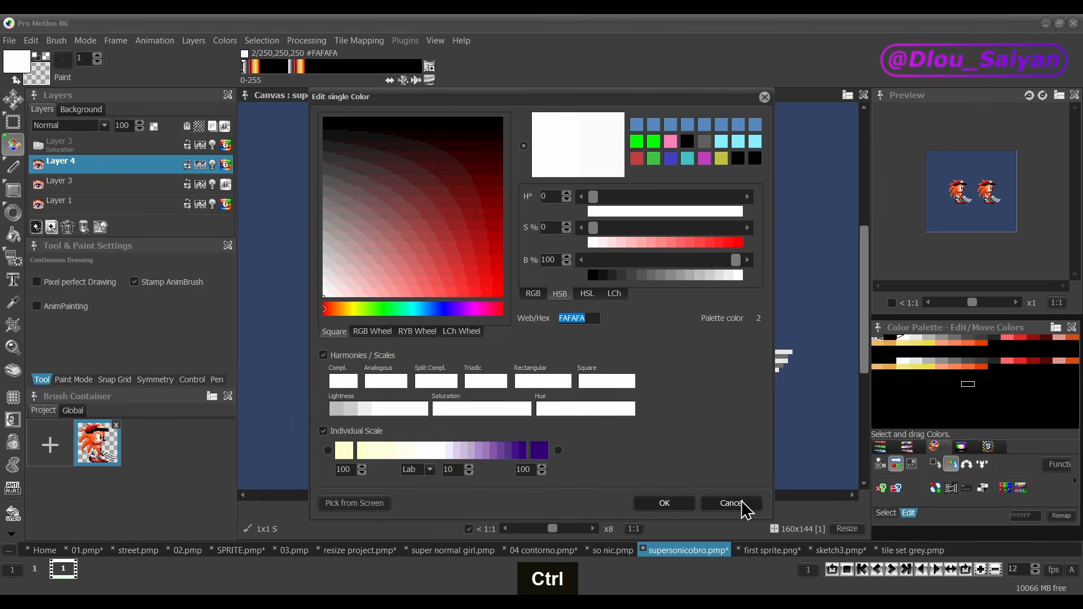
{"action": "left_click", "coordinate": [742, 502]}
{"action": "left_click", "coordinate": [457, 267], "text": "ctrl"}
{"action": "left_click", "coordinate": [496, 277], "text": "ctrl"}
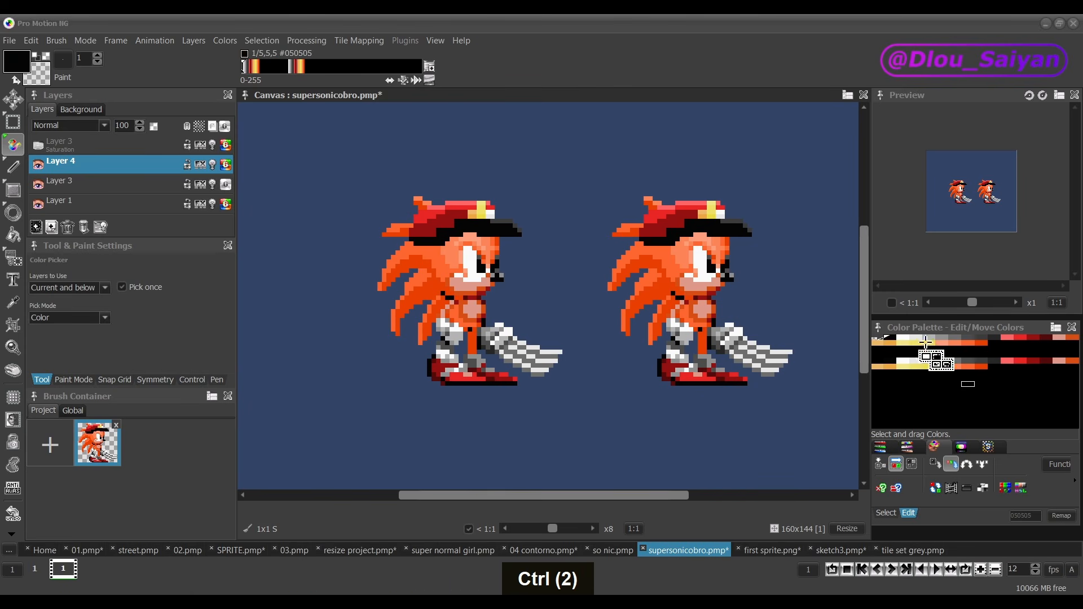
{"action": "mouse_move", "coordinate": [926, 342]}
{"action": "left_mouse_down"}
{"action": "mouse_move", "coordinate": [927, 362]}
{"action": "mouse_move", "coordinate": [896, 361]}
{"action": "mouse_move", "coordinate": [1064, 360]}
{"action": "mouse_move", "coordinate": [928, 359]}
{"action": "mouse_move", "coordinate": [920, 339]}
{"action": "mouse_move", "coordinate": [939, 342]}
{"action": "left_mouse_up"}
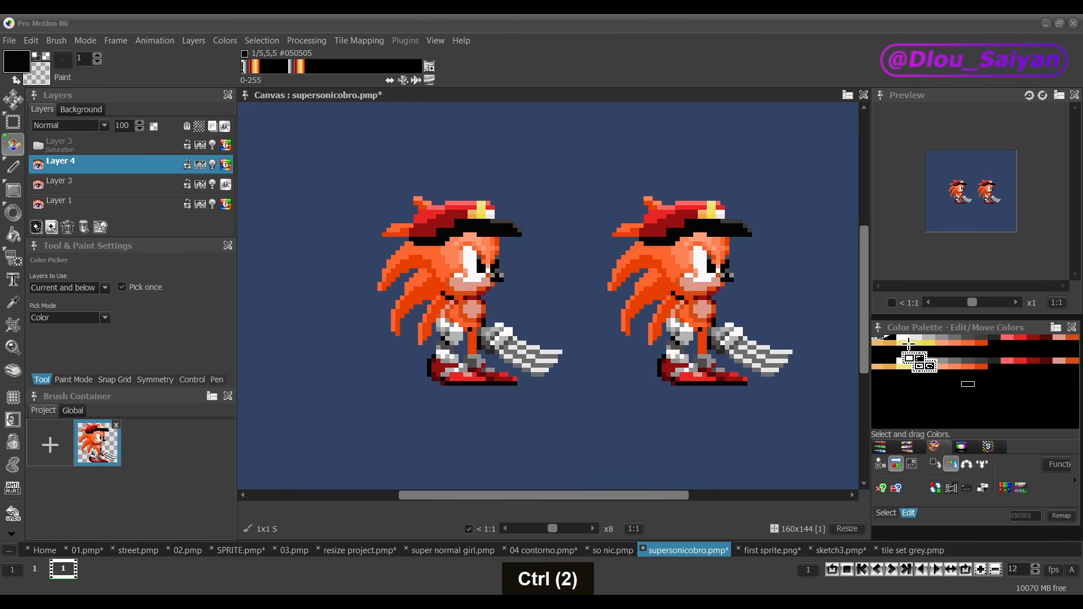
Step: Show the Saturation layer and change the copied sprite's dark orange spike color to hue 12, saturation 71, lightness 47
{"action": "left_click", "coordinate": [37, 146]}
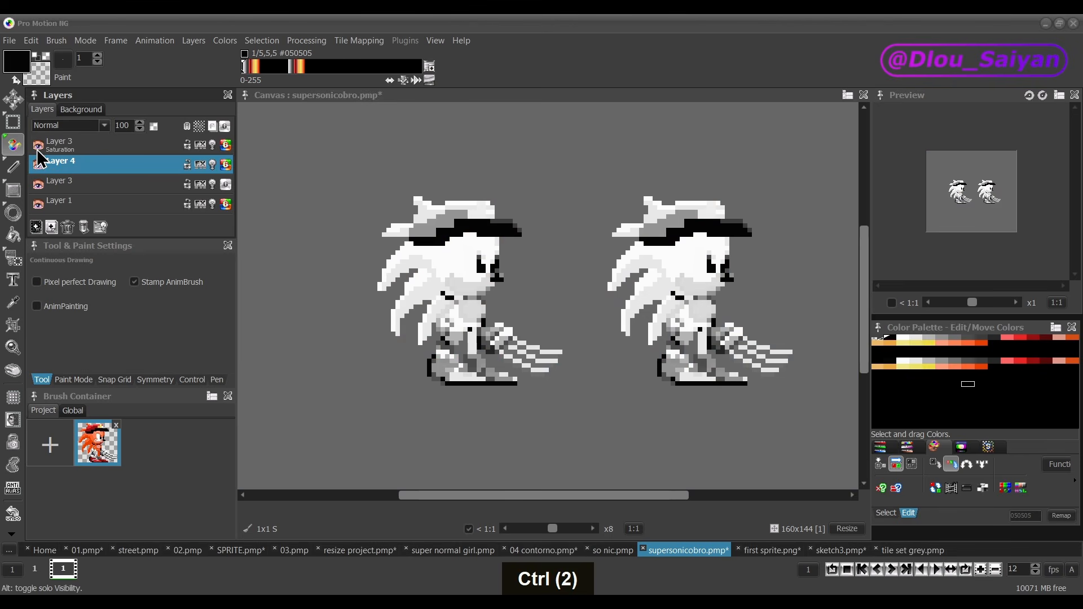
{"action": "scroll", "coordinate": [655, 291], "scroll_direction": "up", "scroll_amount": 1}
{"action": "left_click", "coordinate": [660, 288], "text": "ctrl"}
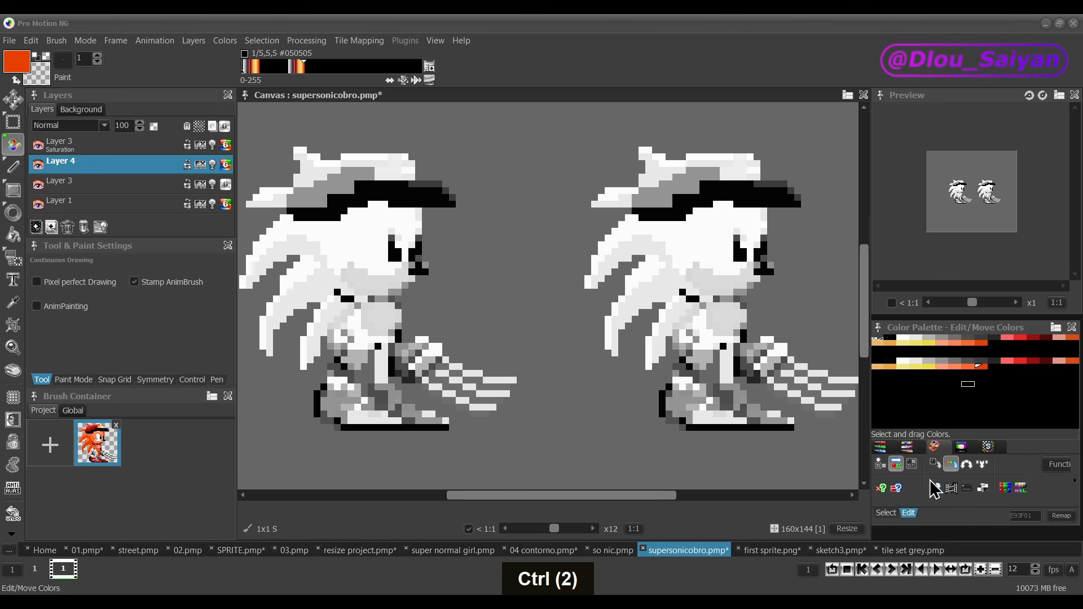
{"action": "left_click", "coordinate": [908, 448]}
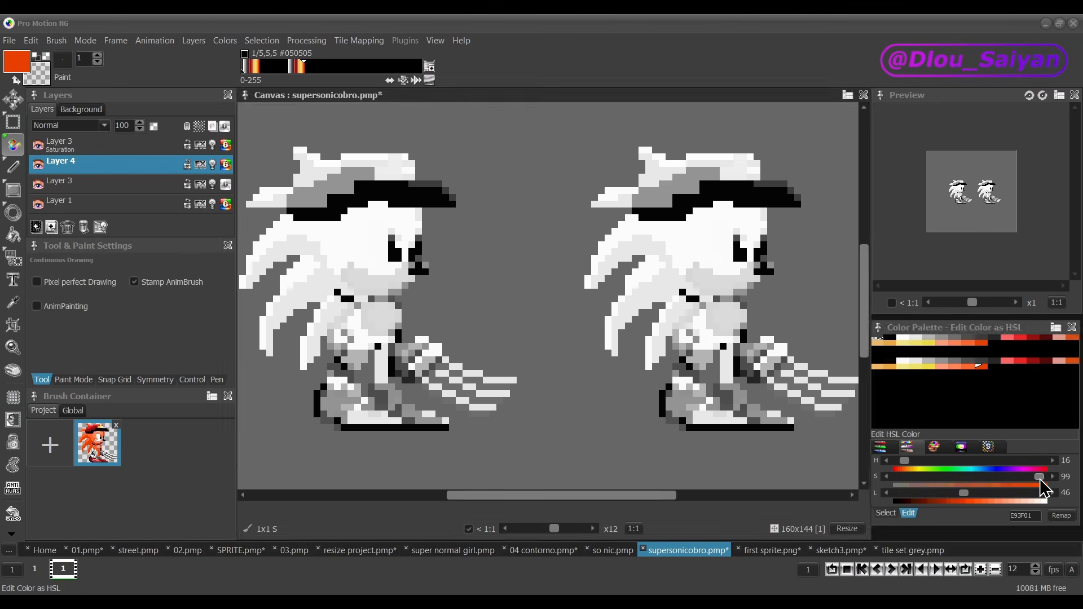
{"action": "left_click_drag", "start_coordinate": [1039, 478], "coordinate": [1003, 476]}
Step: Set the copied sprite's light orange face color to hue 22, saturation 80, lightness 67 and compare it with the Saturation layer toggled
{"action": "key", "text": "ctrl"}
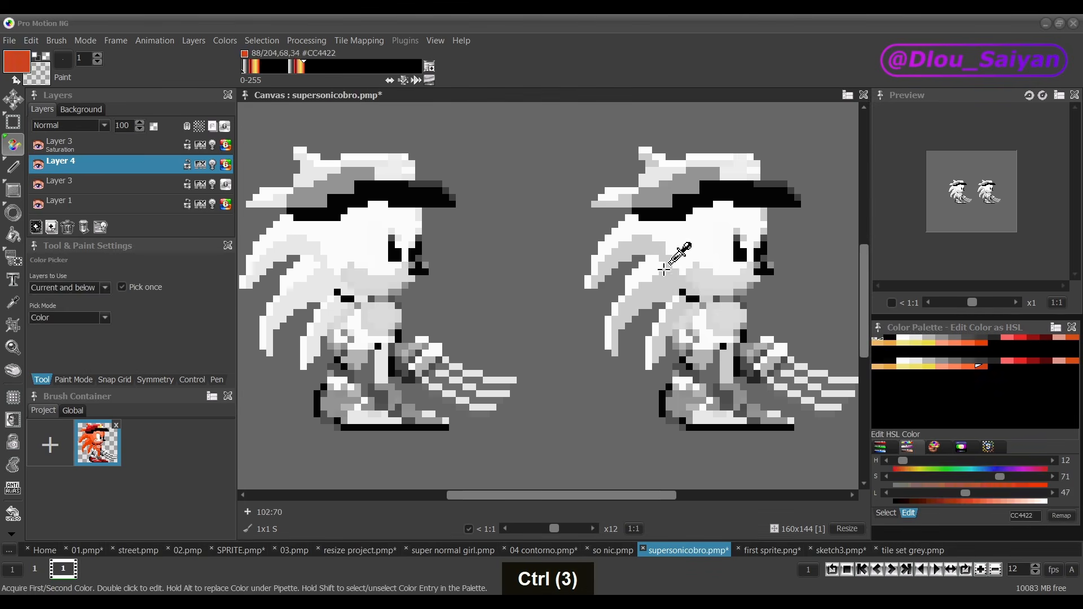
{"action": "left_click", "coordinate": [664, 270], "text": "ctrl"}
{"action": "key", "text": "ctrl"}
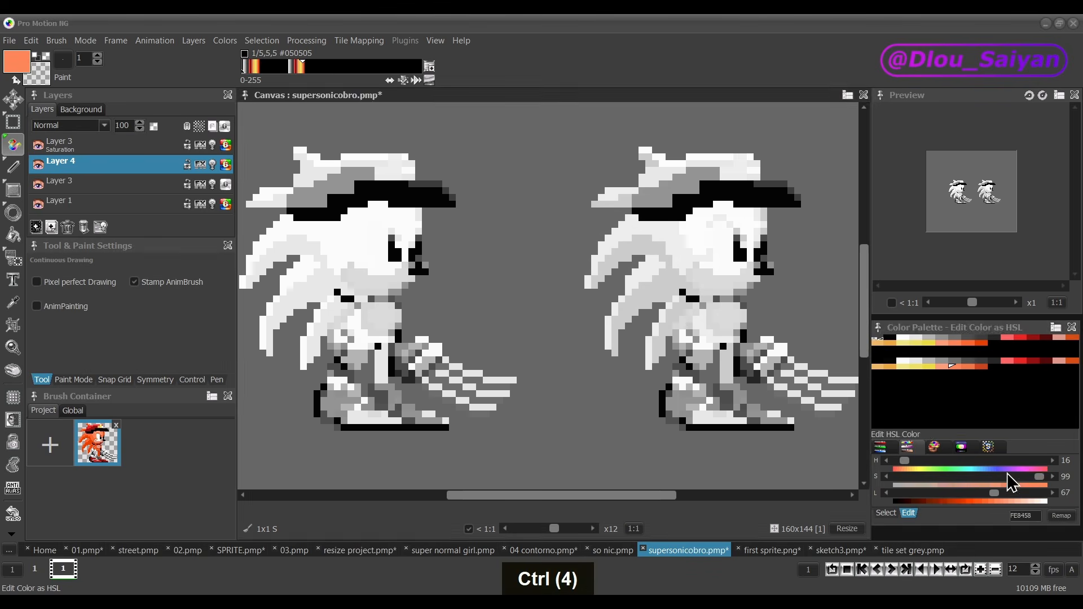
{"action": "left_click_drag", "start_coordinate": [1039, 477], "coordinate": [1012, 477]}
{"action": "left_click", "coordinate": [623, 282], "text": "ctrl"}
{"action": "left_click", "coordinate": [657, 237], "text": "ctrl"}
{"action": "left_click", "coordinate": [690, 237], "text": "ctrl"}
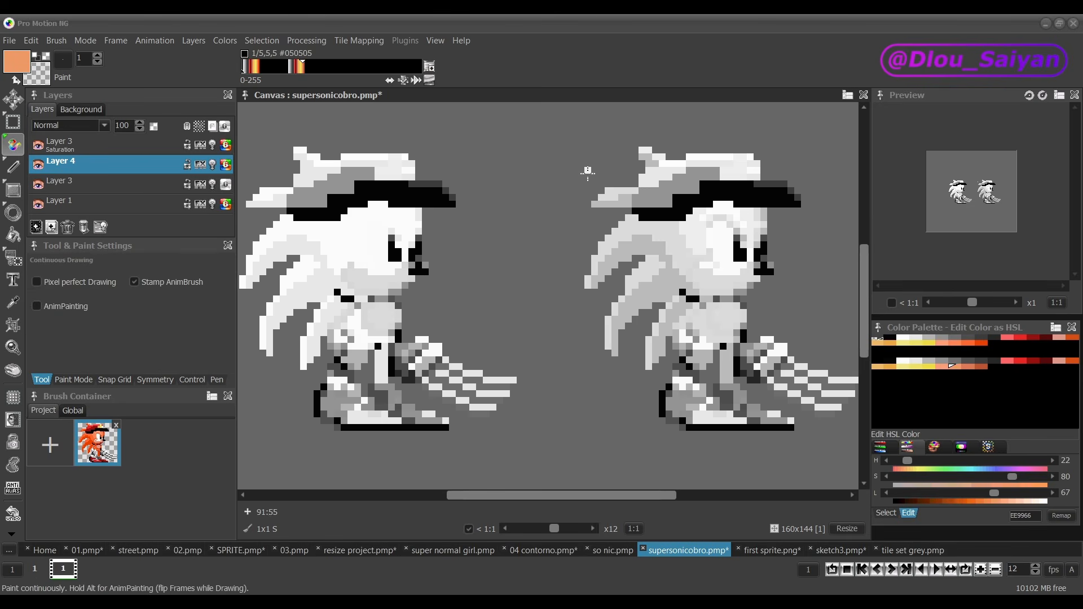
{"action": "left_click", "coordinate": [41, 143]}
{"action": "left_click", "coordinate": [40, 143]}
{"action": "left_click", "coordinate": [41, 144]}
{"action": "left_click", "coordinate": [41, 143]}
{"action": "left_click", "coordinate": [41, 143]}
{"action": "left_click", "coordinate": [41, 144]}
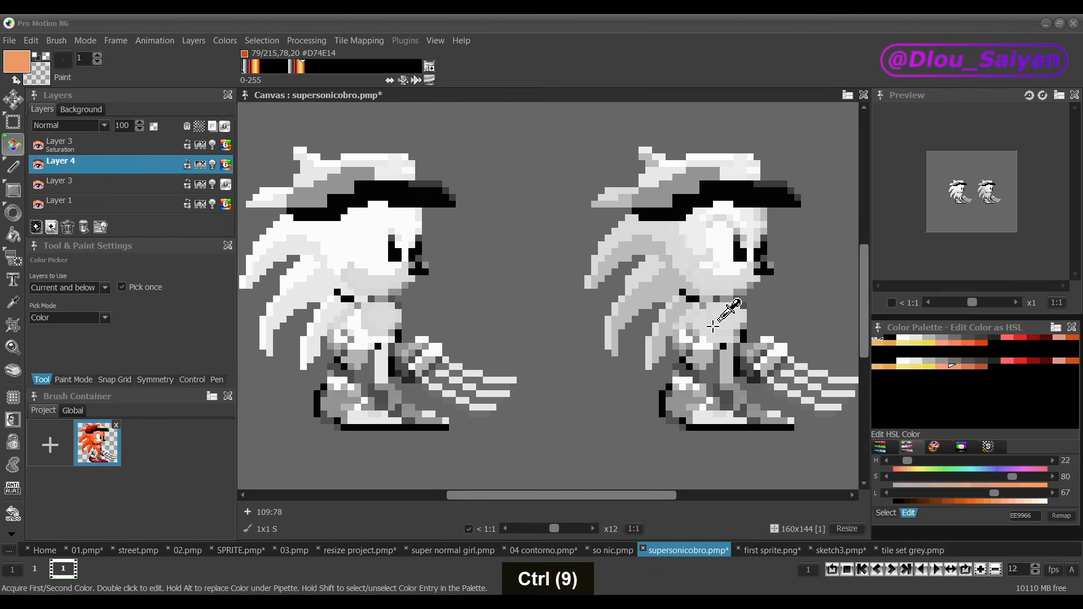
Step: Set the copied sprite's bright red to hue 0, saturation 57, lightness 53 and compare both sprites in color and grayscale
{"action": "left_click", "coordinate": [720, 318], "text": "ctrl"}
{"action": "left_click_drag", "start_coordinate": [1022, 477], "coordinate": [981, 478]}
{"action": "left_click", "coordinate": [42, 146]}
{"action": "left_click", "coordinate": [42, 146]}
{"action": "left_click", "coordinate": [730, 310], "text": "ctrl"}
{"action": "left_click", "coordinate": [37, 146]}
{"action": "left_click", "coordinate": [38, 146]}
{"action": "left_click", "coordinate": [697, 175], "text": "ctrl"}
{"action": "left_click", "coordinate": [40, 146]}
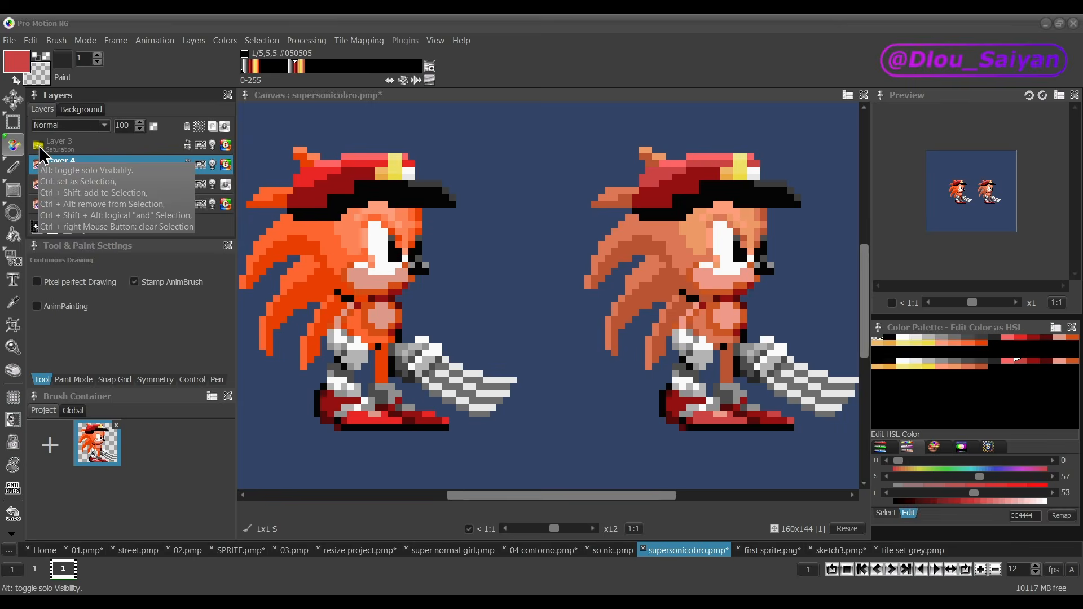
{"action": "left_click", "coordinate": [39, 146]}
{"action": "scroll", "coordinate": [477, 296], "scroll_direction": "down", "scroll_amount": 1}
{"action": "left_click_drag", "start_coordinate": [580, 497], "coordinate": [566, 497]}
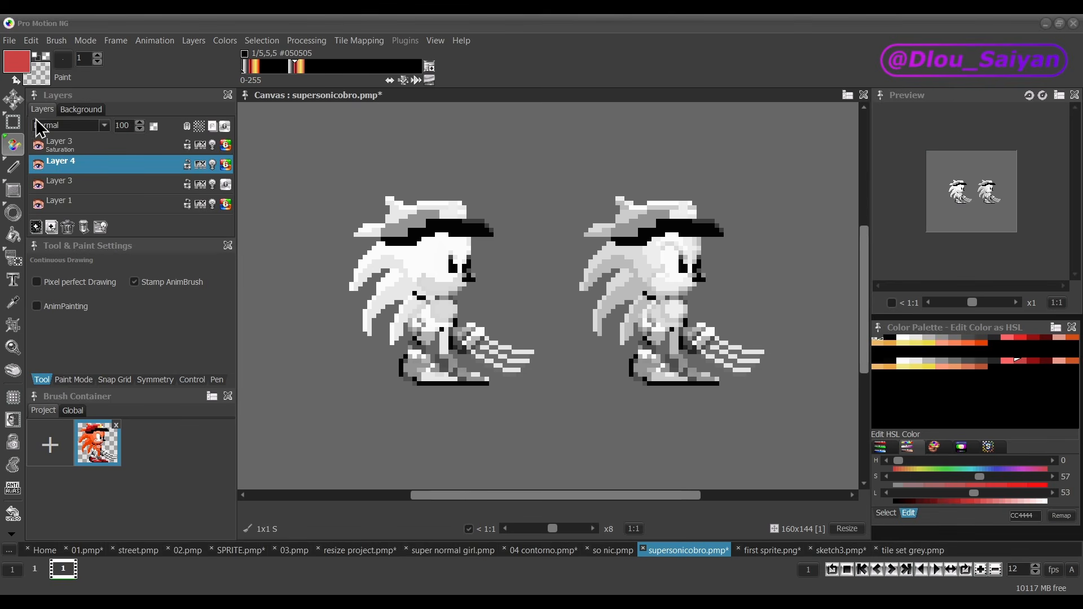
Step: Try more saturated oranges on the copied sprite: FF6644 for the spikes and FF9966 for the face
{"action": "left_click", "coordinate": [38, 145]}
{"action": "left_click", "coordinate": [38, 145]}
{"action": "left_click", "coordinate": [684, 210], "text": "ctrl"}
{"action": "mouse_move", "coordinate": [1021, 475]}
{"action": "left_mouse_down"}
{"action": "mouse_move", "coordinate": [987, 475]}
{"action": "mouse_move", "coordinate": [1025, 476]}
{"action": "left_mouse_up"}
{"action": "left_click", "coordinate": [690, 212], "text": "ctrl"}
{"action": "left_click", "coordinate": [39, 146]}
{"action": "left_click", "coordinate": [633, 252], "text": "ctrl"}
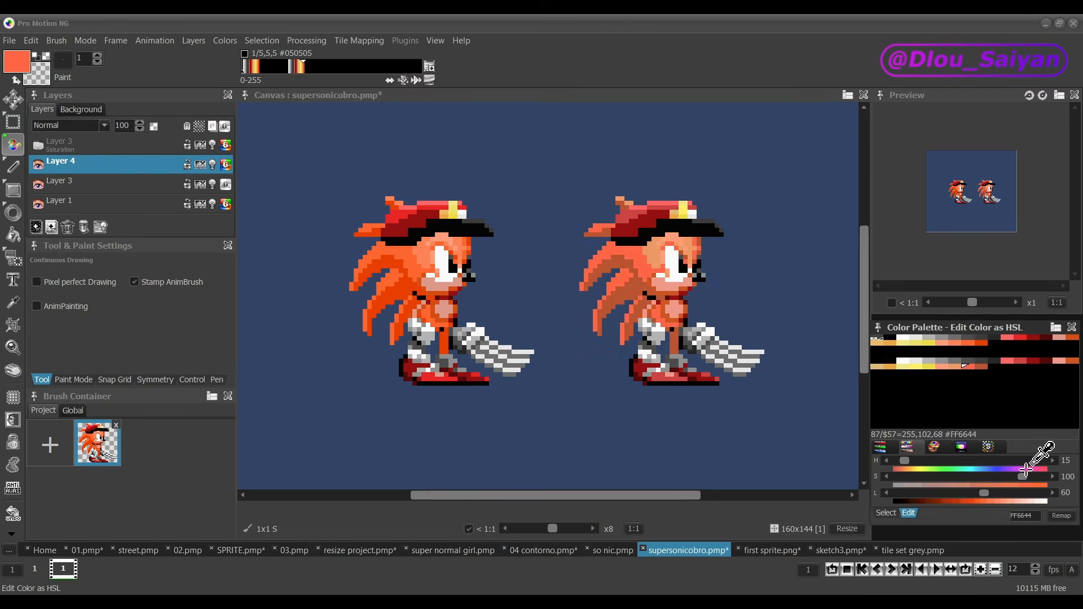
{"action": "left_click", "coordinate": [37, 145]}
{"action": "left_click", "coordinate": [37, 145]}
{"action": "left_click", "coordinate": [657, 245], "text": "ctrl"}
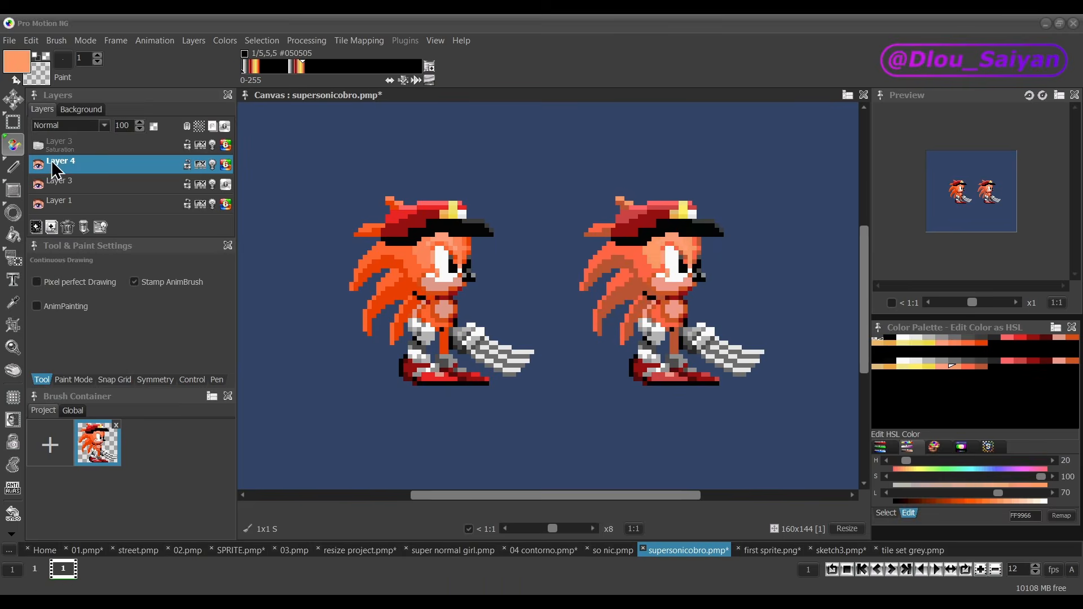
Step: Undo the last two palette changes on the copied sprite and compare it with the original in full color
{"action": "left_click", "coordinate": [38, 146]}
{"action": "key", "text": "ctrl+z"}
{"action": "key", "text": "ctrl+z"}
{"action": "left_click", "coordinate": [37, 146]}
{"action": "scroll", "coordinate": [540, 326], "scroll_direction": "down", "scroll_amount": 2}
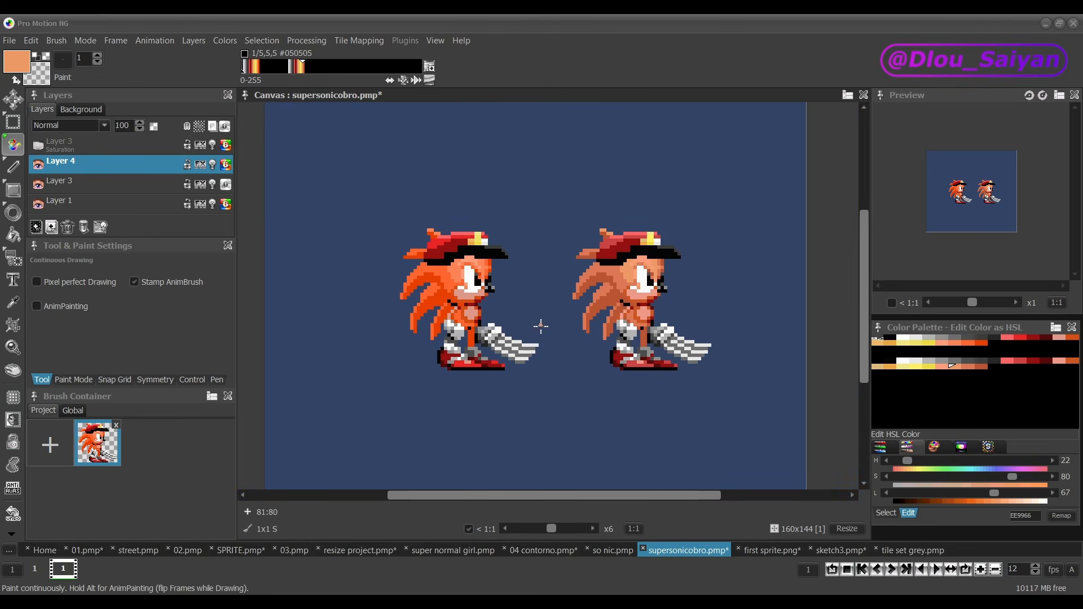
{"action": "scroll", "coordinate": [574, 328], "scroll_direction": "up", "scroll_amount": 2}
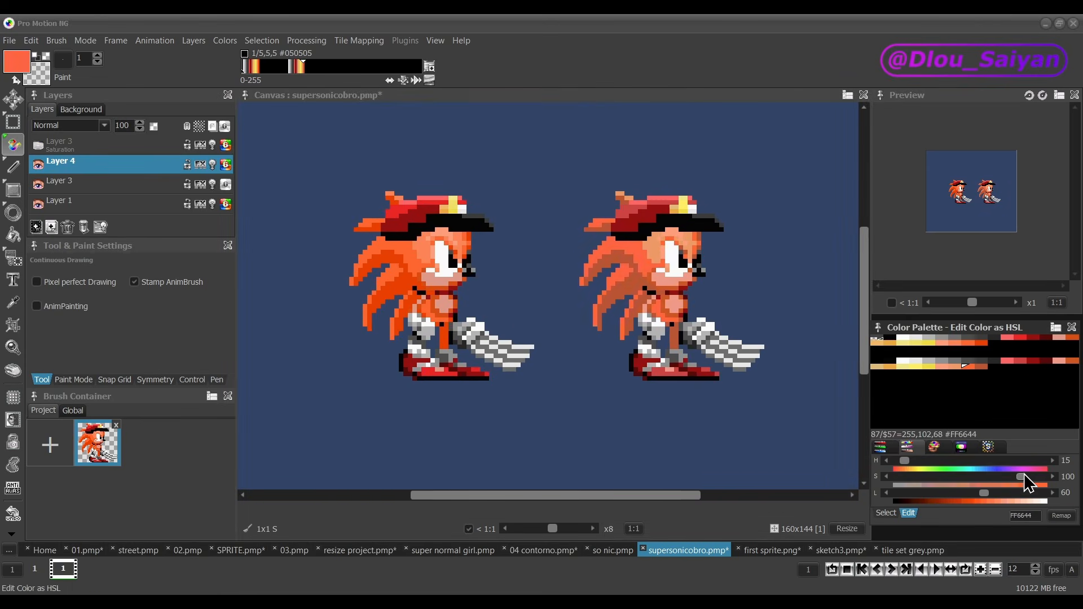
Step: Try adjusting the copied sprite's light orange entry in the single-color editor, then undo the change to that entry
{"action": "double_click", "coordinate": [953, 369]}
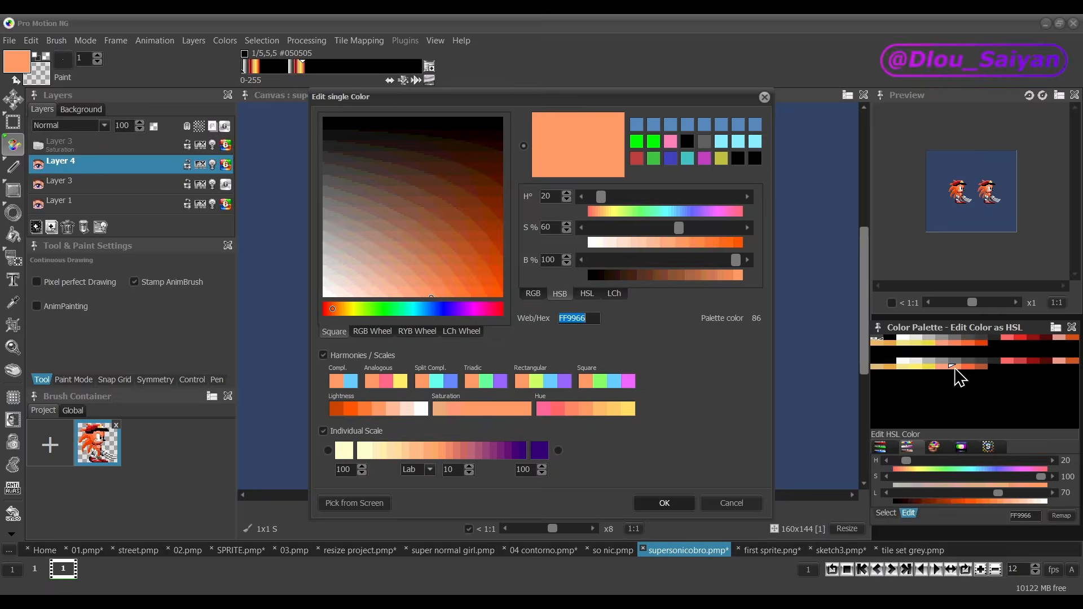
{"action": "left_click_drag", "start_coordinate": [581, 103], "coordinate": [288, 109]}
{"action": "key", "text": "ctrl"}
{"action": "key", "text": "ctrl"}
{"action": "key", "text": "ctrl"}
{"action": "key", "text": "ctrl"}
{"action": "left_click", "coordinate": [61, 507]}
{"action": "mouse_move", "coordinate": [174, 300]}
{"action": "left_mouse_down"}
{"action": "mouse_move", "coordinate": [167, 289]}
{"action": "mouse_move", "coordinate": [140, 303]}
{"action": "left_mouse_up"}
{"action": "left_click", "coordinate": [471, 103]}
{"action": "key", "text": "ctrl"}
{"action": "key", "text": "ctrl+z"}
Step: Recolor the copied sprite's light orange palette entry, starting from an orange picked off the sprite on the canvas
{"action": "double_click", "coordinate": [952, 368]}
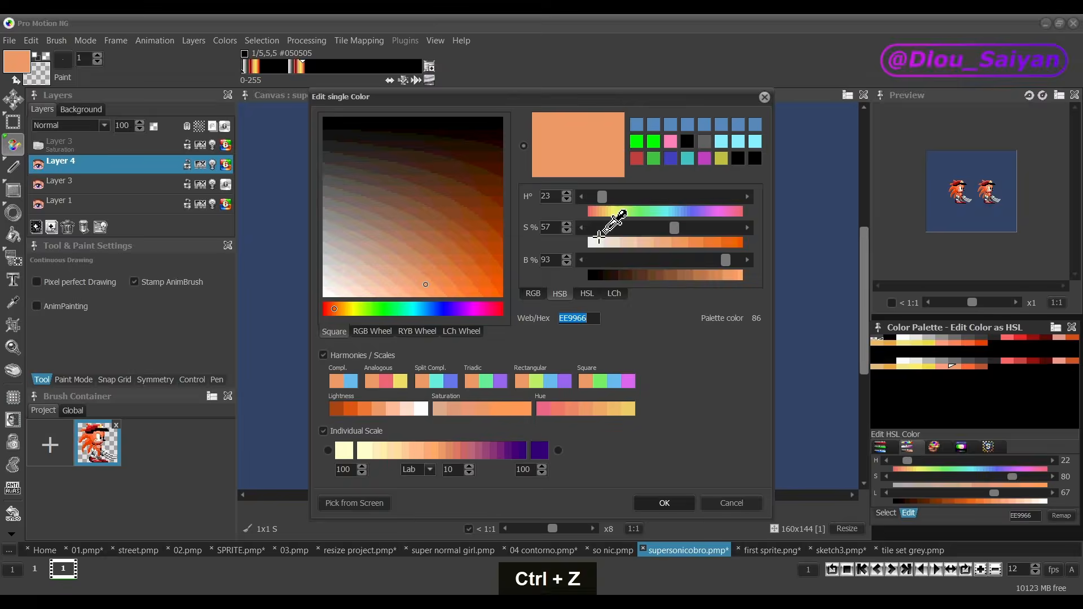
{"action": "left_click_drag", "start_coordinate": [564, 98], "coordinate": [288, 105]}
{"action": "left_click", "coordinate": [74, 508]}
{"action": "left_click", "coordinate": [643, 279]}
{"action": "left_click_drag", "start_coordinate": [191, 300], "coordinate": [157, 303]}
{"action": "left_click", "coordinate": [387, 508]}
Step: Sample the copied sprite's palest face orange and set it to hue 20, saturation 75, lightness 73
{"action": "left_click", "coordinate": [672, 232], "text": "ctrl"}
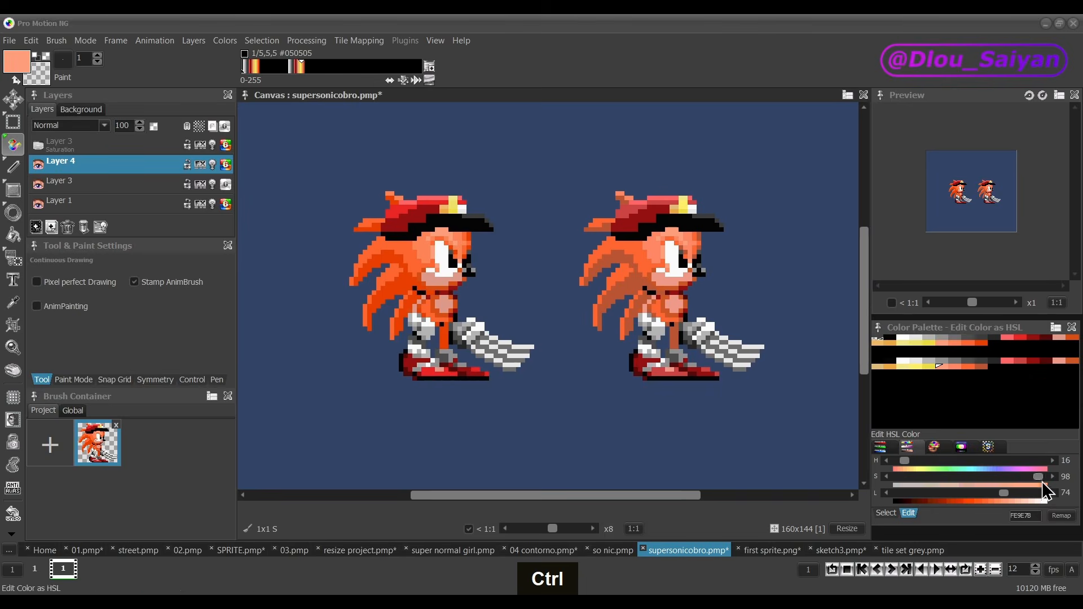
{"action": "left_click", "coordinate": [38, 145]}
{"action": "left_click", "coordinate": [120, 165]}
{"action": "key", "text": "ctrl"}
{"action": "key", "text": "ctrl"}
{"action": "left_click_drag", "start_coordinate": [1037, 477], "coordinate": [1006, 476]}
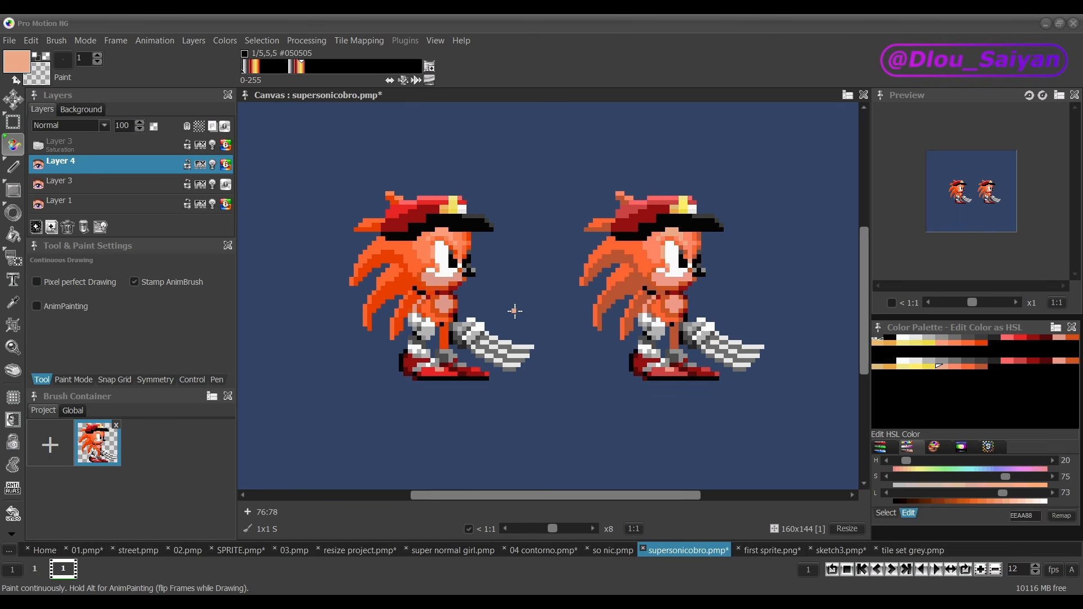
{"action": "scroll", "coordinate": [513, 297], "scroll_direction": "down", "scroll_amount": 2}
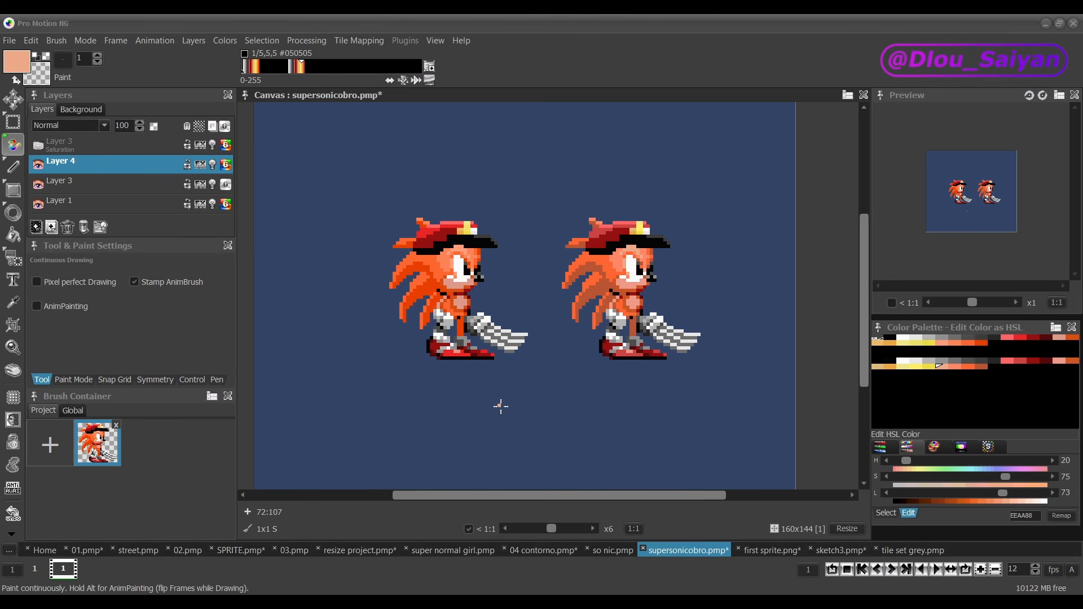
{"action": "scroll", "coordinate": [501, 406], "scroll_direction": "up", "scroll_amount": 4}
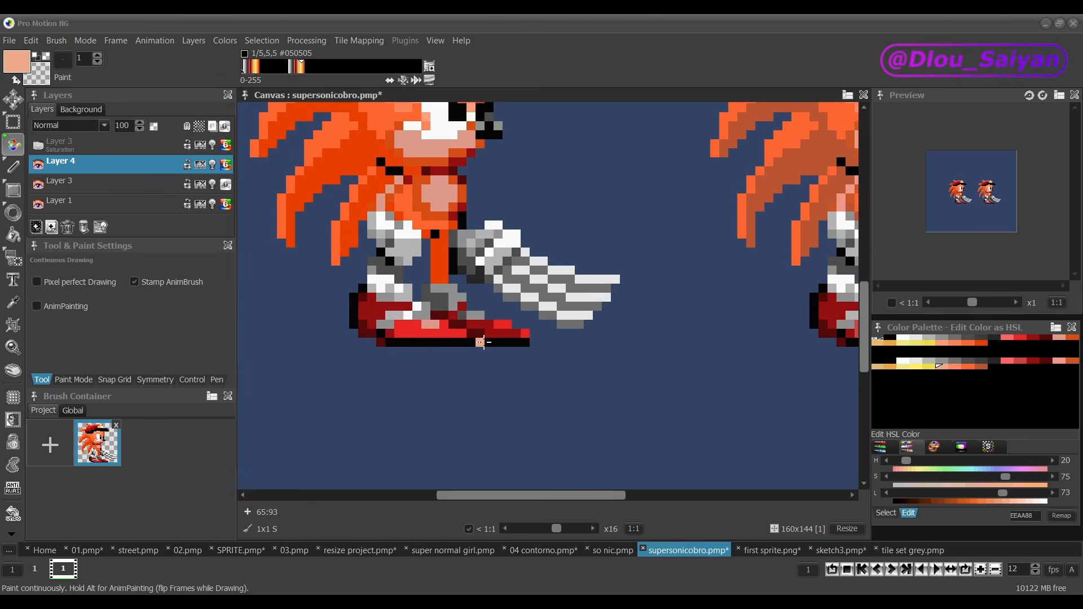
{"action": "scroll", "coordinate": [480, 341], "scroll_direction": "down", "scroll_amount": 3}
{"action": "scroll", "coordinate": [558, 425], "scroll_direction": "down", "scroll_amount": 1}
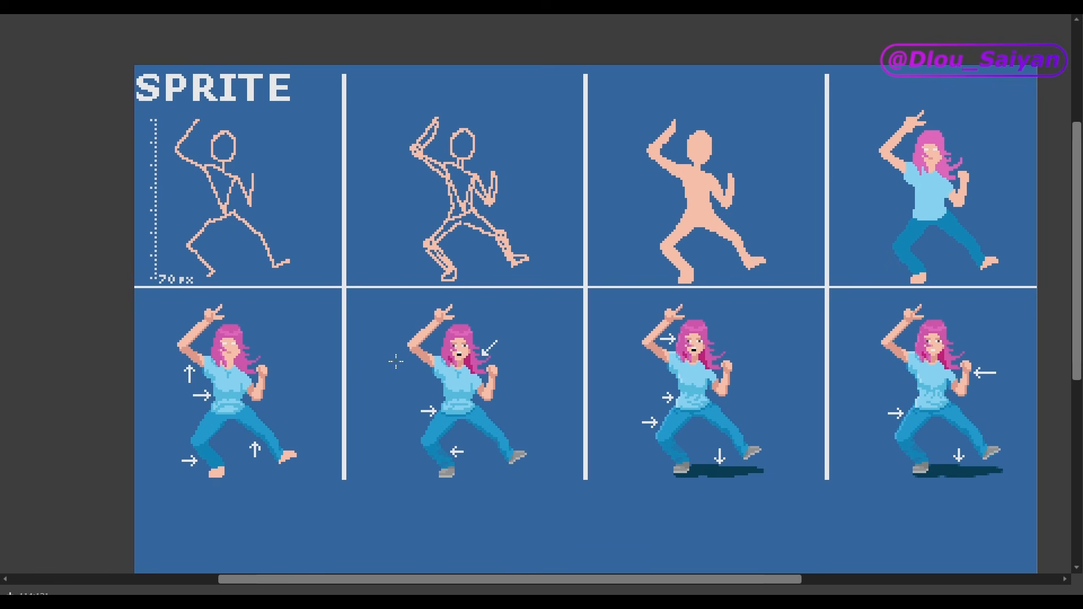
Step: Restore the full workspace and resize the super normal girl canvas to a height of 350 pixels, keeping the width at 400
{"action": "key", "text": "Tab"}
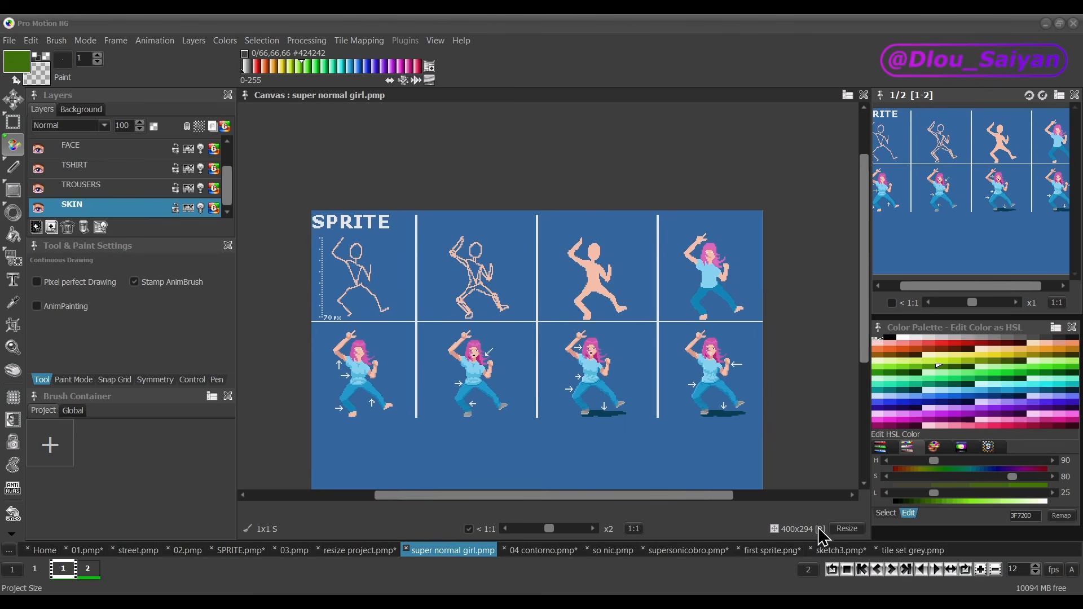
{"action": "left_click", "coordinate": [847, 528]}
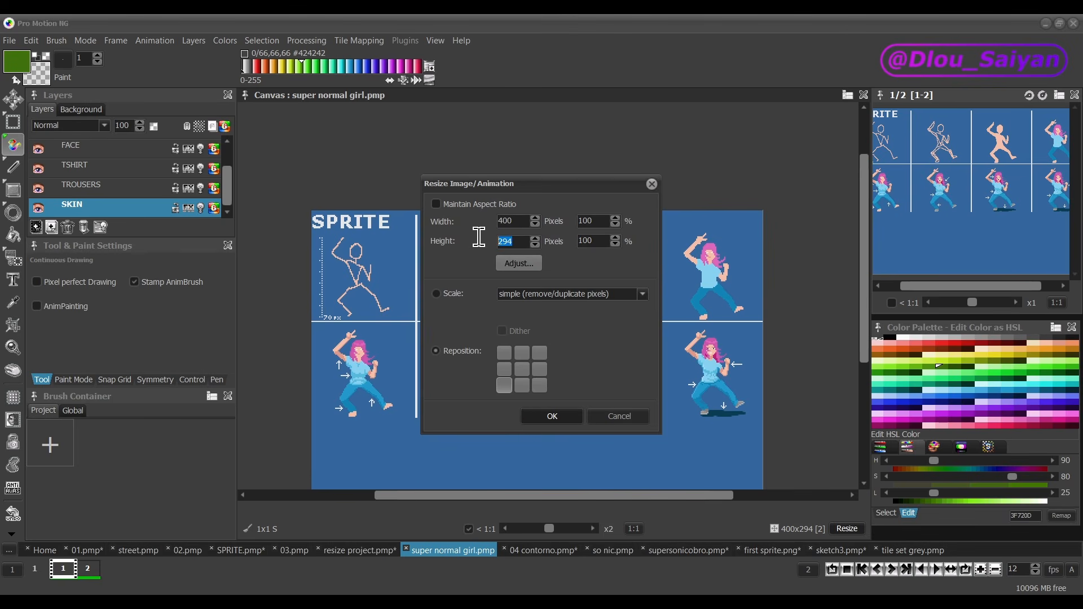
{"action": "type", "text": "350"}
{"action": "key", "text": "Return"}
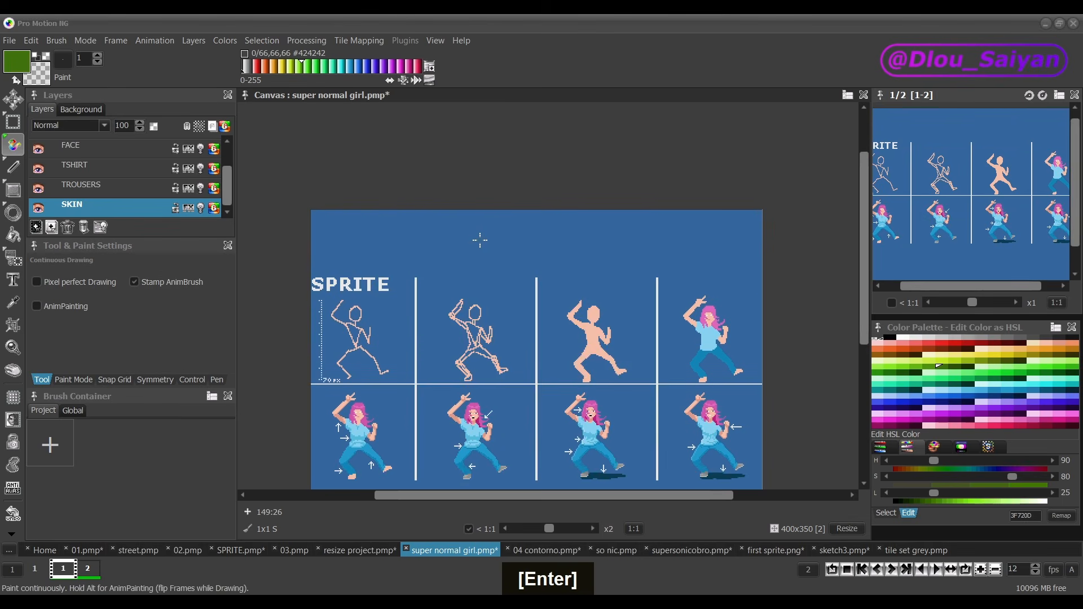
{"action": "scroll", "coordinate": [489, 278], "scroll_direction": "down", "scroll_amount": 3}
{"action": "scroll", "coordinate": [489, 278], "scroll_direction": "up", "scroll_amount": 3}
Step: Grab the finished girl sprite from the last panel as a 54x77 brush and stamp it in the empty area below the first column
{"action": "key", "text": "b"}
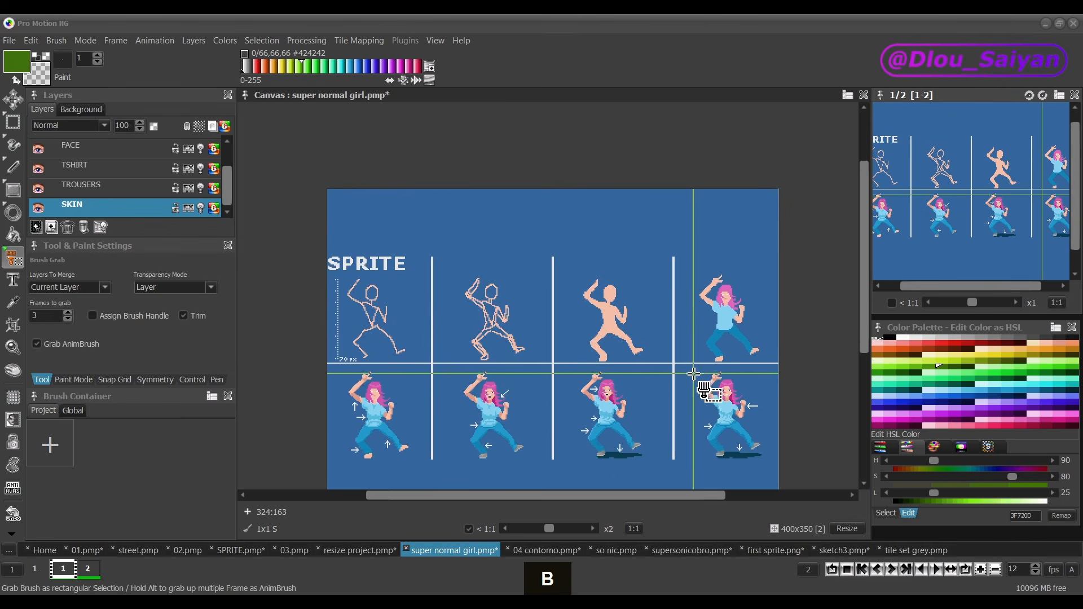
{"action": "left_click_drag", "start_coordinate": [691, 367], "coordinate": [784, 476]}
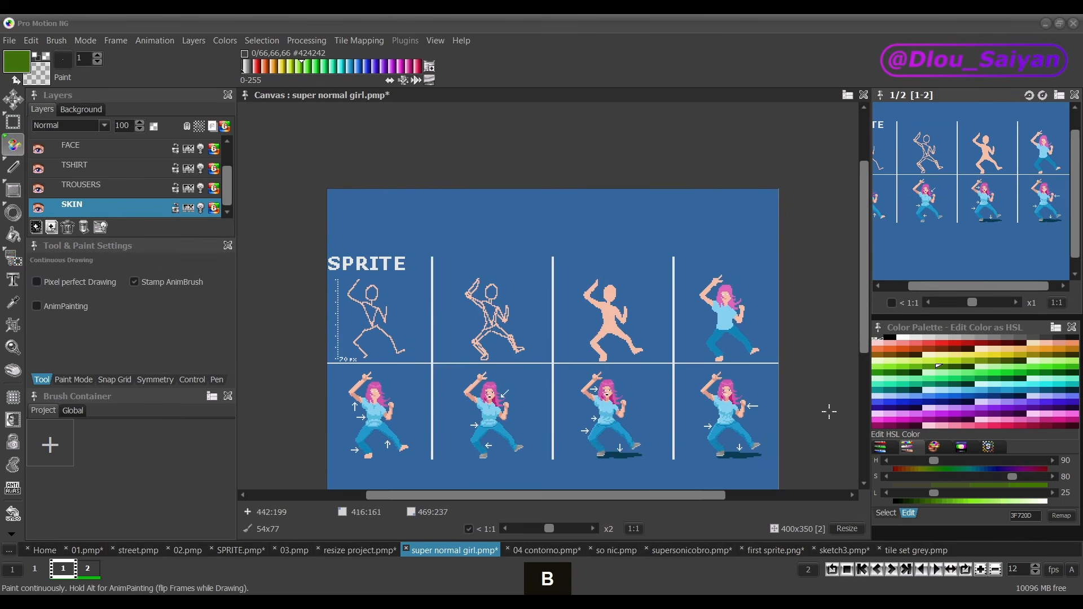
{"action": "left_click_drag", "start_coordinate": [857, 340], "coordinate": [863, 430]}
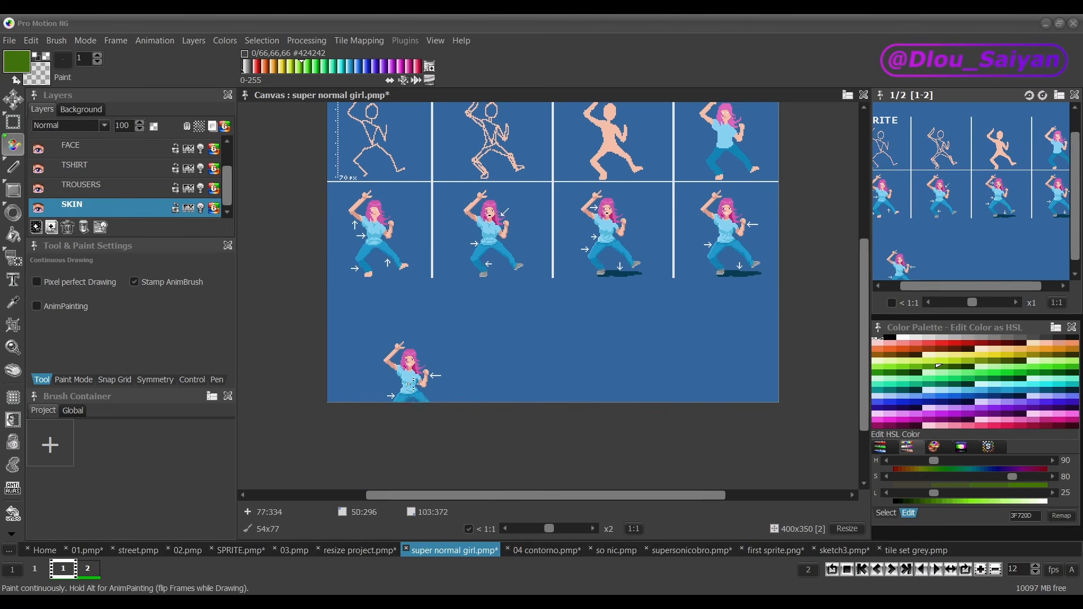
{"action": "left_click", "coordinate": [378, 349]}
{"action": "scroll", "coordinate": [362, 376], "scroll_direction": "up", "scroll_amount": 5}
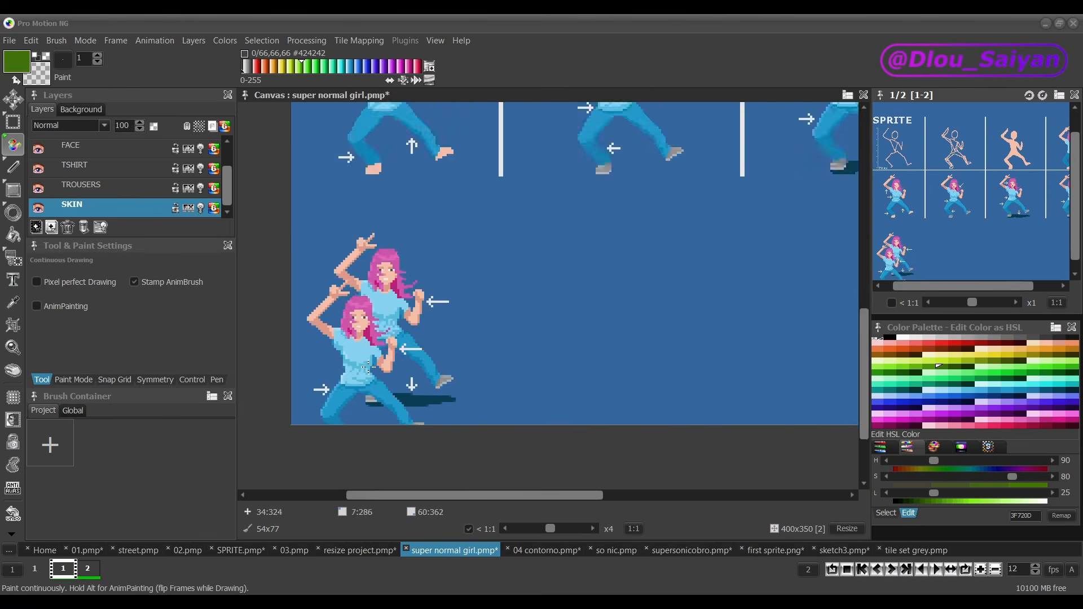
{"action": "left_click", "coordinate": [363, 336], "text": "ctrl"}
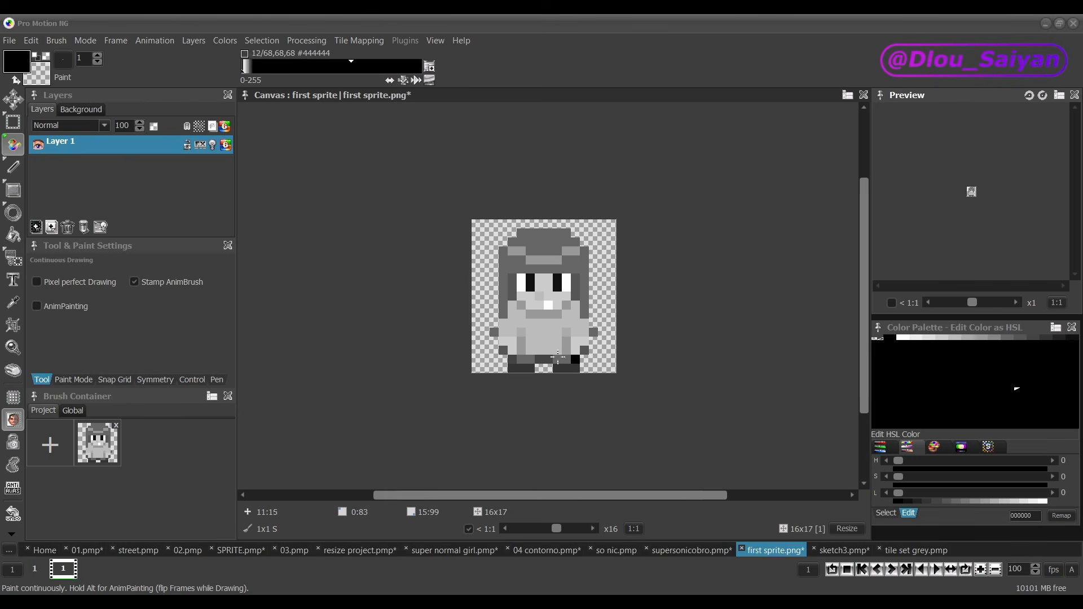
Step: Add four empty frames after the first frame of the first sprite project
{"action": "right_click", "coordinate": [102, 579]}
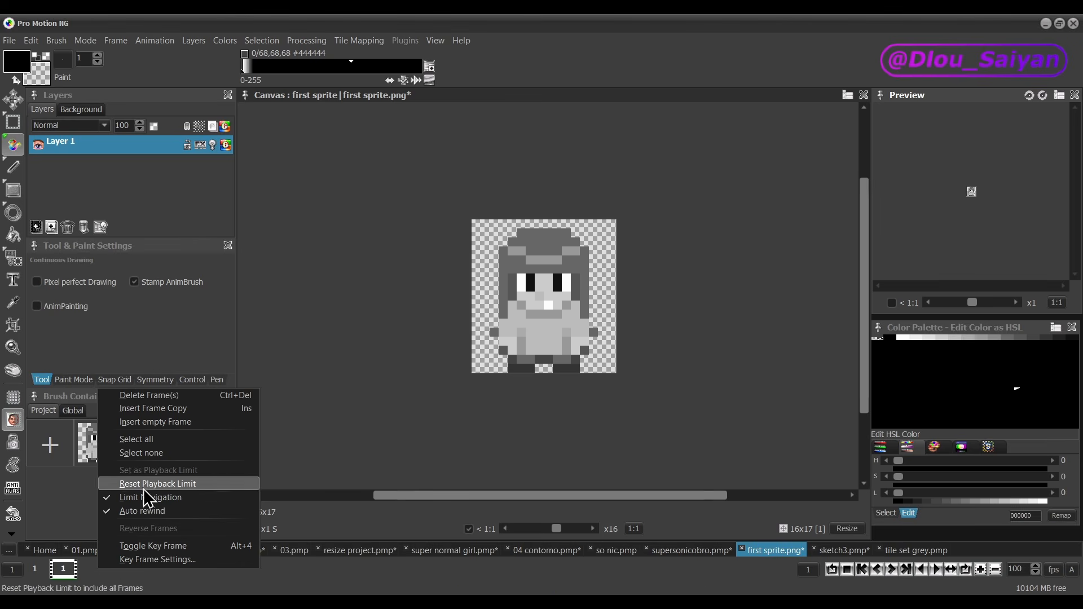
{"action": "left_click", "coordinate": [160, 422]}
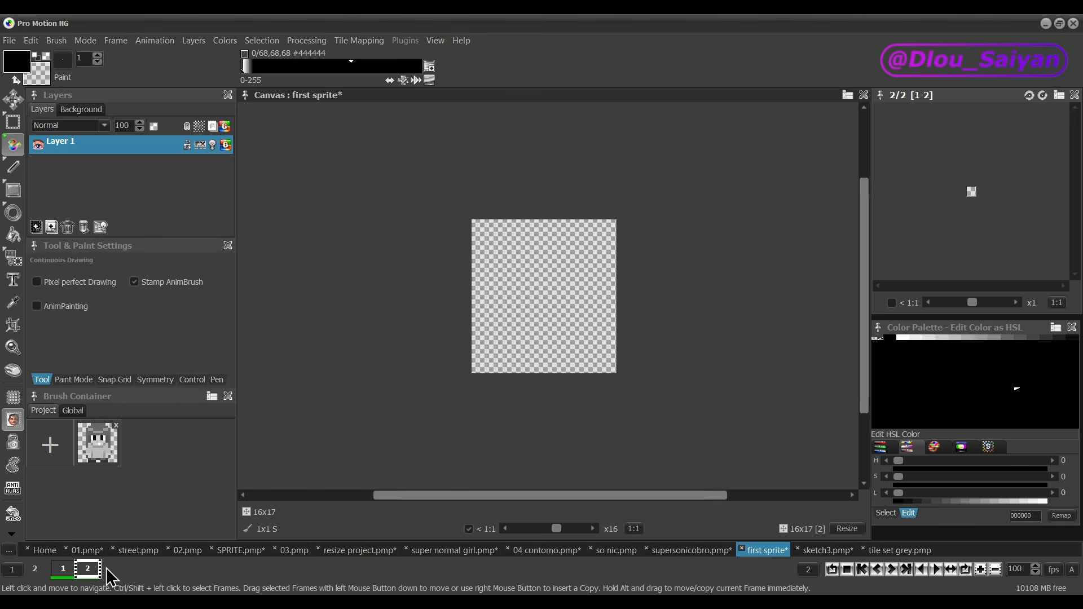
{"action": "left_click", "coordinate": [981, 570]}
{"action": "left_click", "coordinate": [980, 569]}
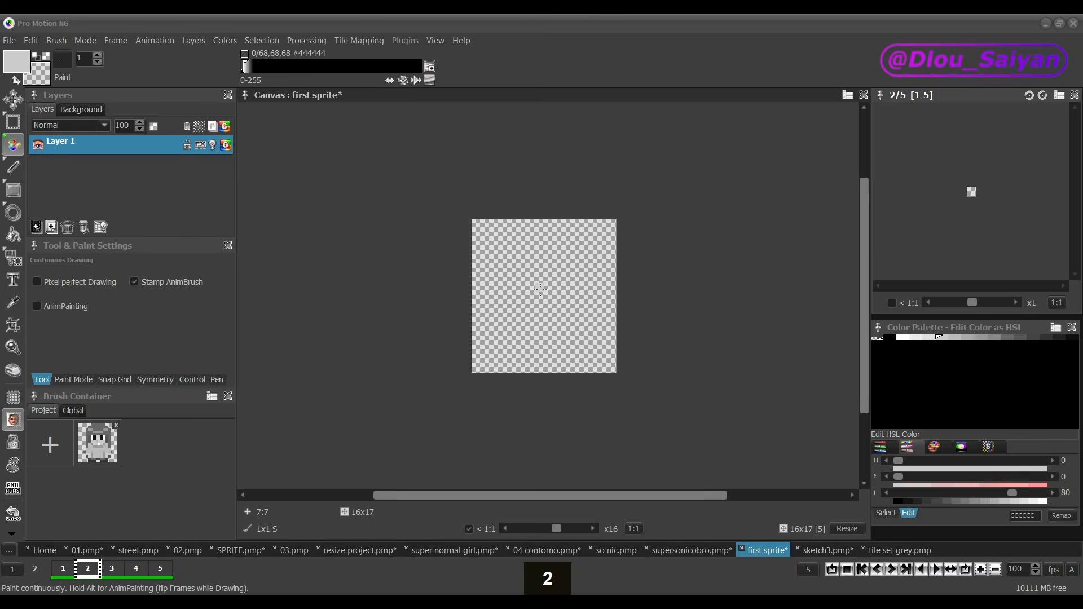
Step: Try sketching the character's head in light gray CCCCCC on the empty second frame
{"action": "scroll", "coordinate": [540, 289], "scroll_direction": "up", "scroll_amount": 1}
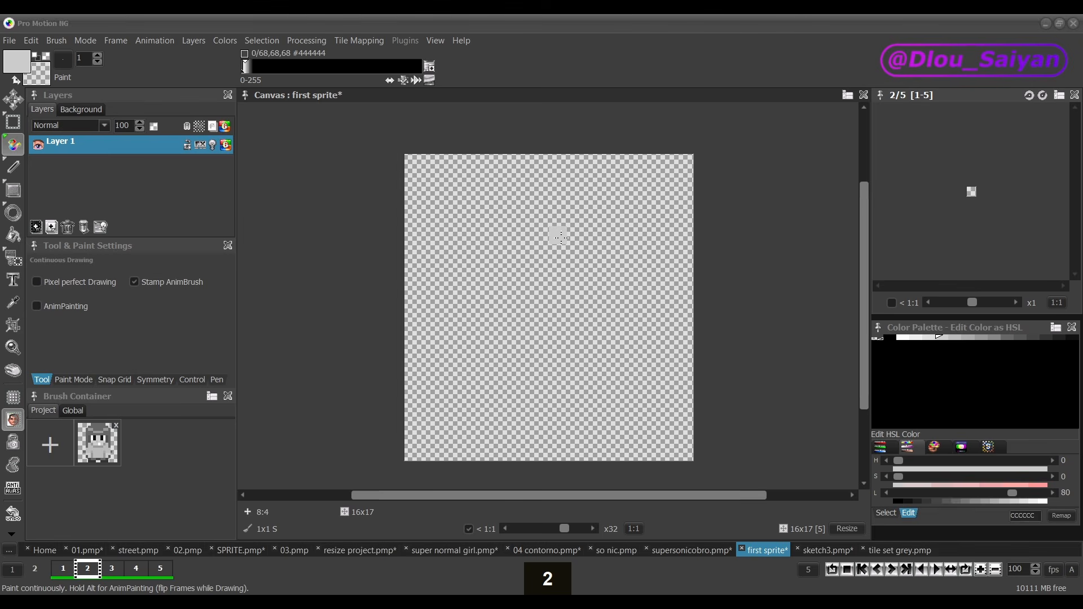
{"action": "mouse_move", "coordinate": [561, 237]}
{"action": "left_mouse_down"}
{"action": "mouse_move", "coordinate": [513, 236]}
{"action": "mouse_move", "coordinate": [533, 326]}
{"action": "mouse_move", "coordinate": [617, 244]}
{"action": "mouse_move", "coordinate": [461, 244]}
{"action": "mouse_move", "coordinate": [501, 308]}
{"action": "mouse_move", "coordinate": [538, 221]}
{"action": "mouse_move", "coordinate": [582, 312]}
{"action": "mouse_move", "coordinate": [523, 309]}
{"action": "mouse_move", "coordinate": [526, 288]}
{"action": "mouse_move", "coordinate": [535, 327]}
{"action": "mouse_move", "coordinate": [536, 261]}
{"action": "left_mouse_up"}
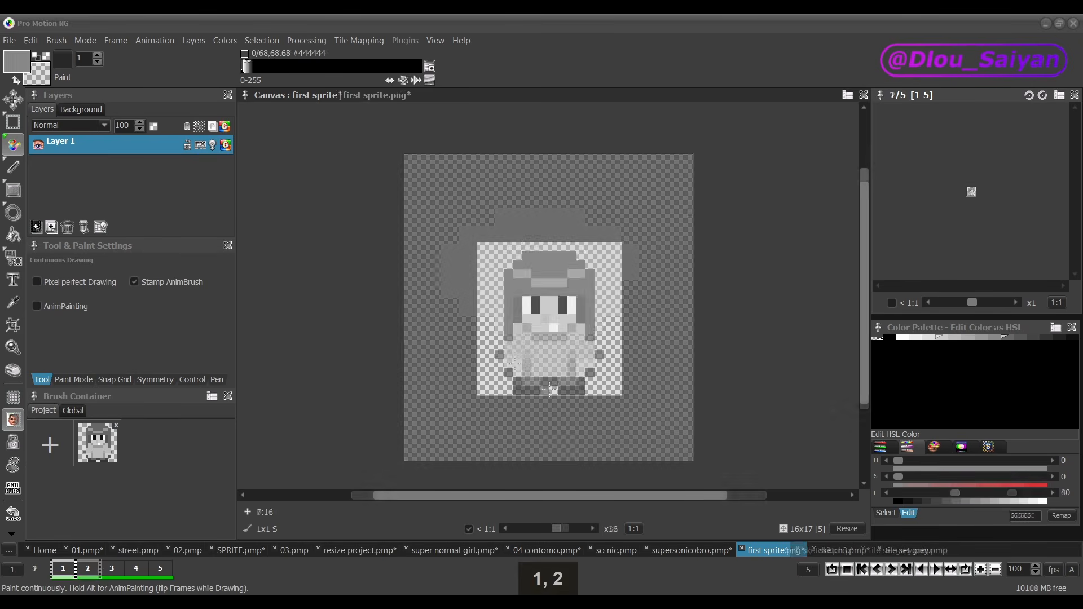
Step: Flip repeatedly between frames 1 and 2 to compare the sprite with the second frame
{"action": "key", "text": "2"}
{"action": "key", "text": "1"}
{"action": "key", "text": "2"}
{"action": "key", "text": "1"}
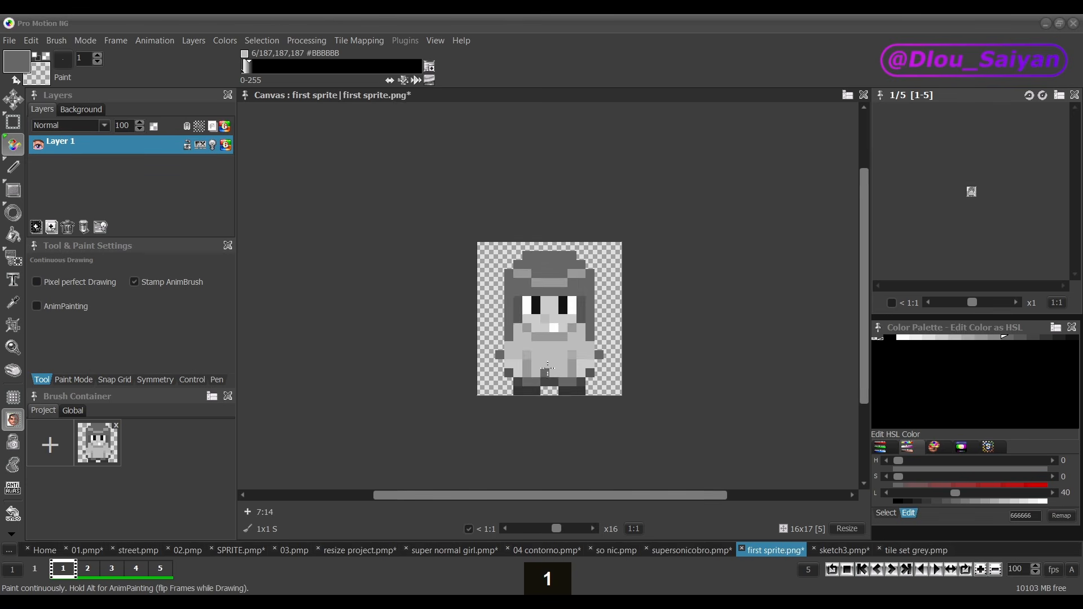
{"action": "key", "text": "2"}
{"action": "key", "text": "1"}
{"action": "key", "text": "2"}
{"action": "key", "text": "1"}
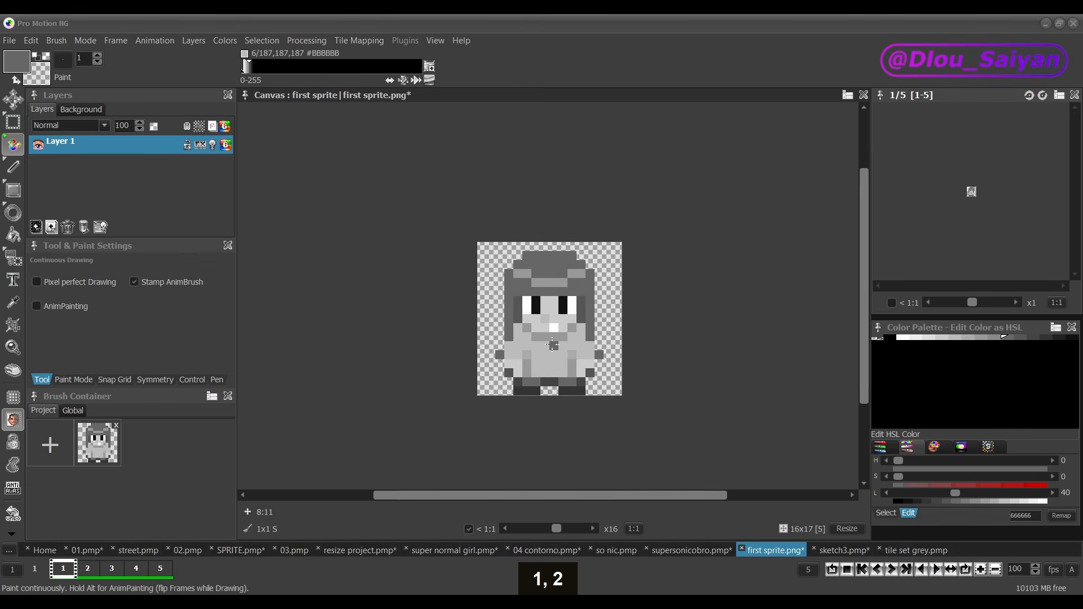
{"action": "key", "text": "2"}
{"action": "key", "text": "1"}
{"action": "key", "text": "2"}
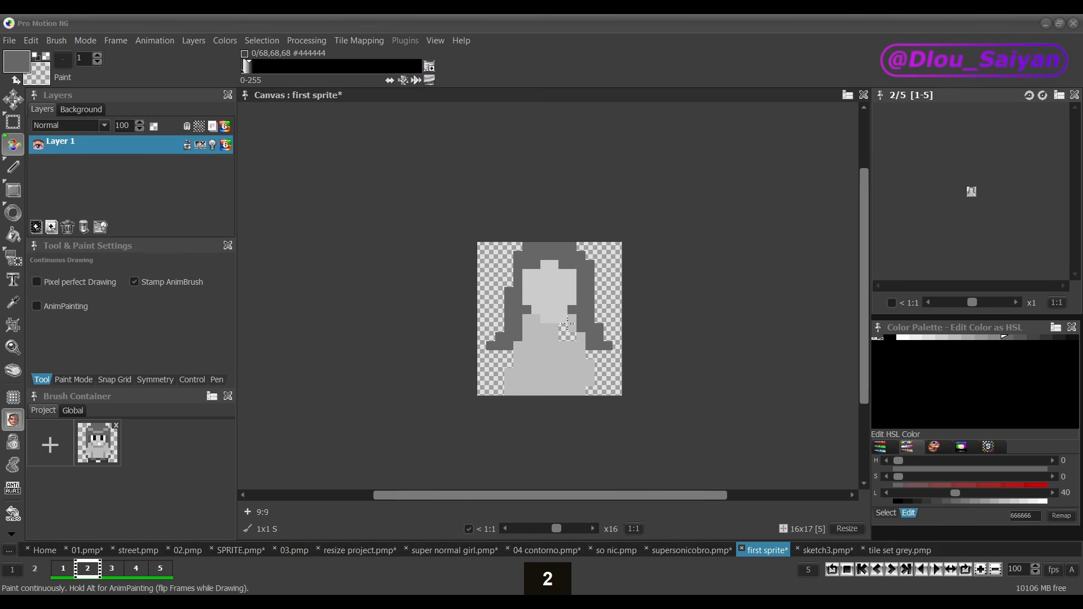
Step: Turn on the light table for Layer 1 on frame 2 and accept its current onion-skin settings
{"action": "left_click", "coordinate": [213, 146]}
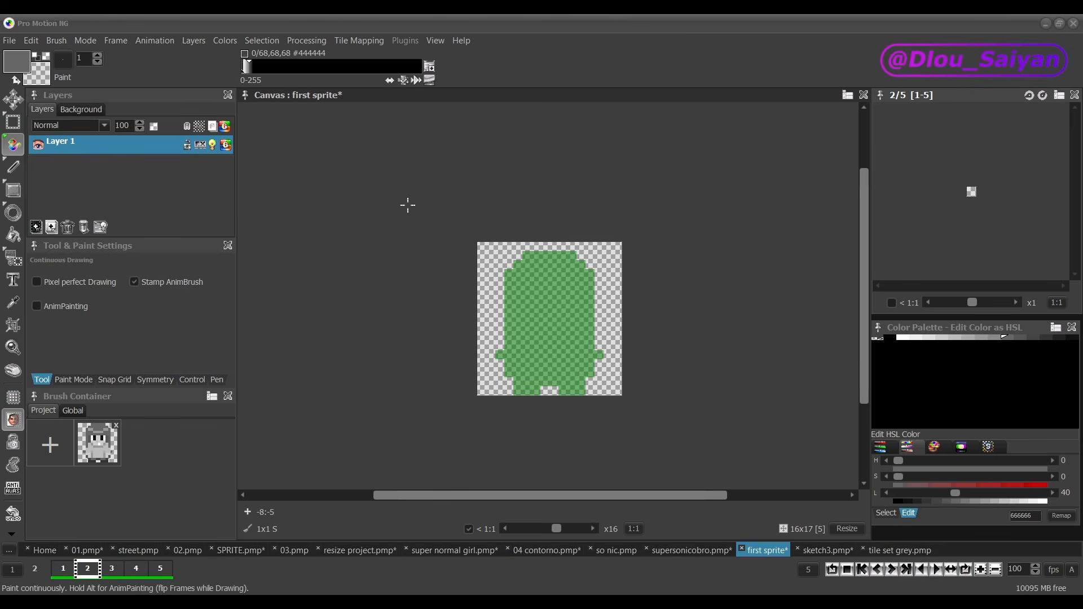
{"action": "left_click", "coordinate": [100, 227]}
{"action": "left_click_drag", "start_coordinate": [491, 220], "coordinate": [181, 216]}
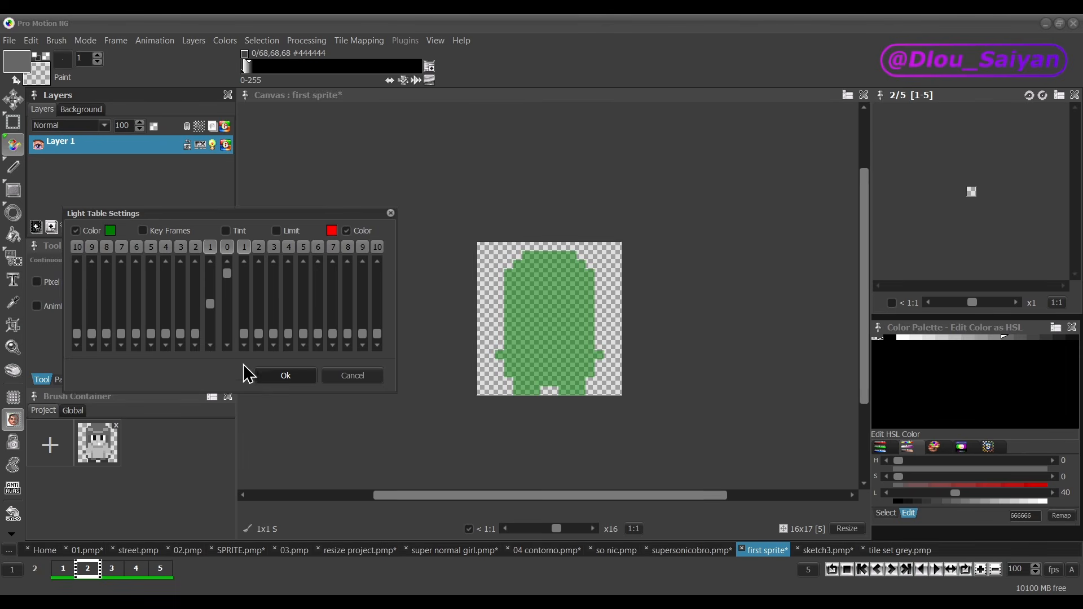
{"action": "left_click", "coordinate": [286, 376]}
Step: Trace the light-table silhouette on frame 2 and fill the character's whole shape with gray 666666
{"action": "left_click", "coordinate": [65, 569]}
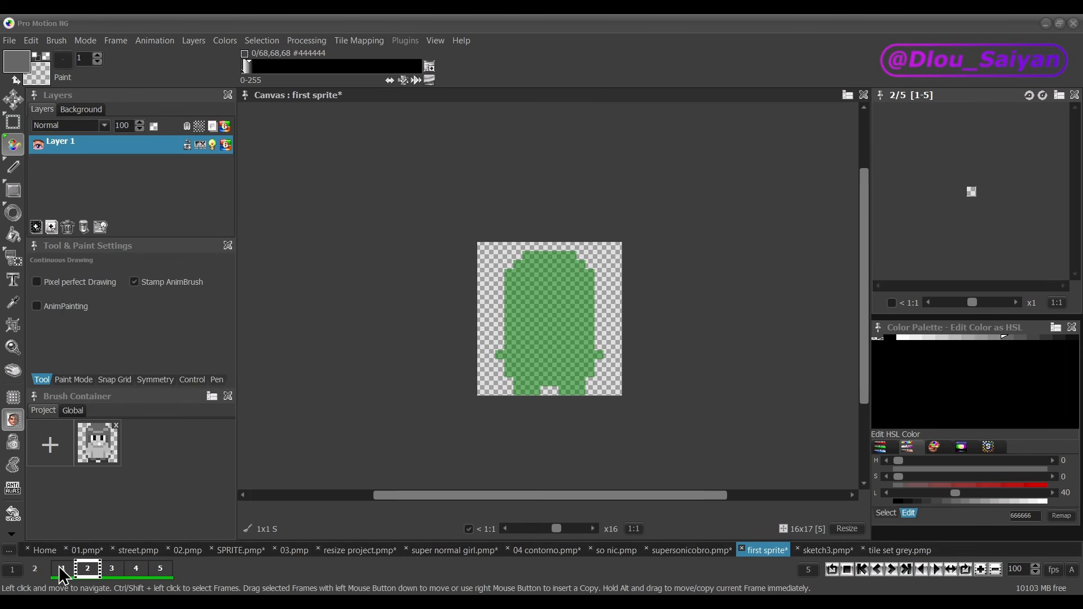
{"action": "left_click", "coordinate": [87, 569]}
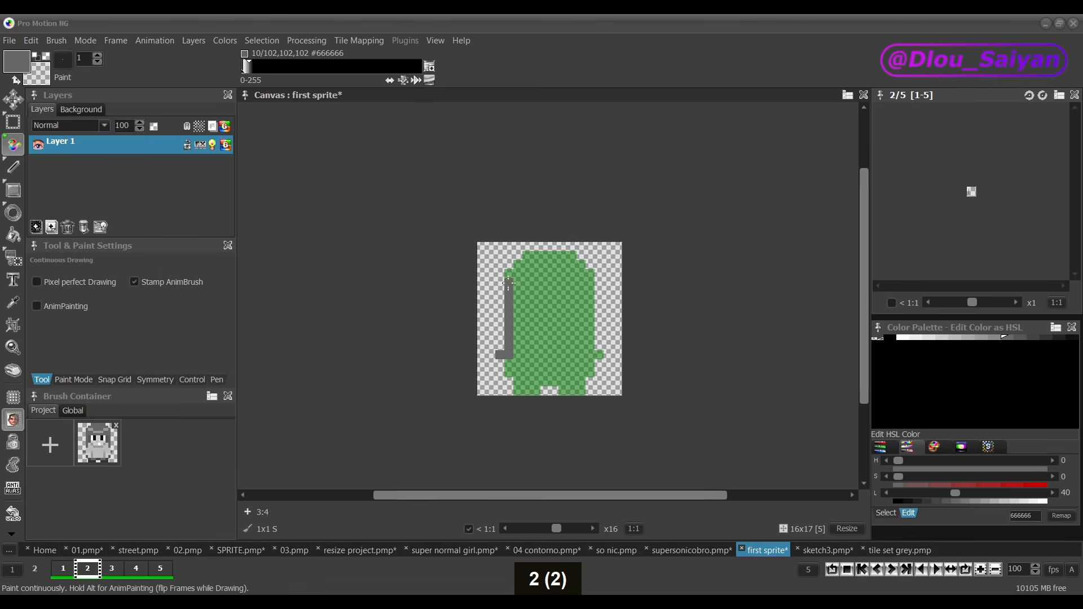
{"action": "mouse_move", "coordinate": [545, 256]}
{"action": "left_mouse_down"}
{"action": "mouse_move", "coordinate": [577, 283]}
{"action": "mouse_move", "coordinate": [575, 318]}
{"action": "mouse_move", "coordinate": [576, 264]}
{"action": "mouse_move", "coordinate": [582, 314]}
{"action": "mouse_move", "coordinate": [541, 291]}
{"action": "mouse_move", "coordinate": [520, 373]}
{"action": "mouse_move", "coordinate": [579, 397]}
{"action": "mouse_move", "coordinate": [559, 348]}
{"action": "mouse_move", "coordinate": [592, 388]}
{"action": "left_mouse_up"}
{"action": "right_click", "coordinate": [590, 264]}
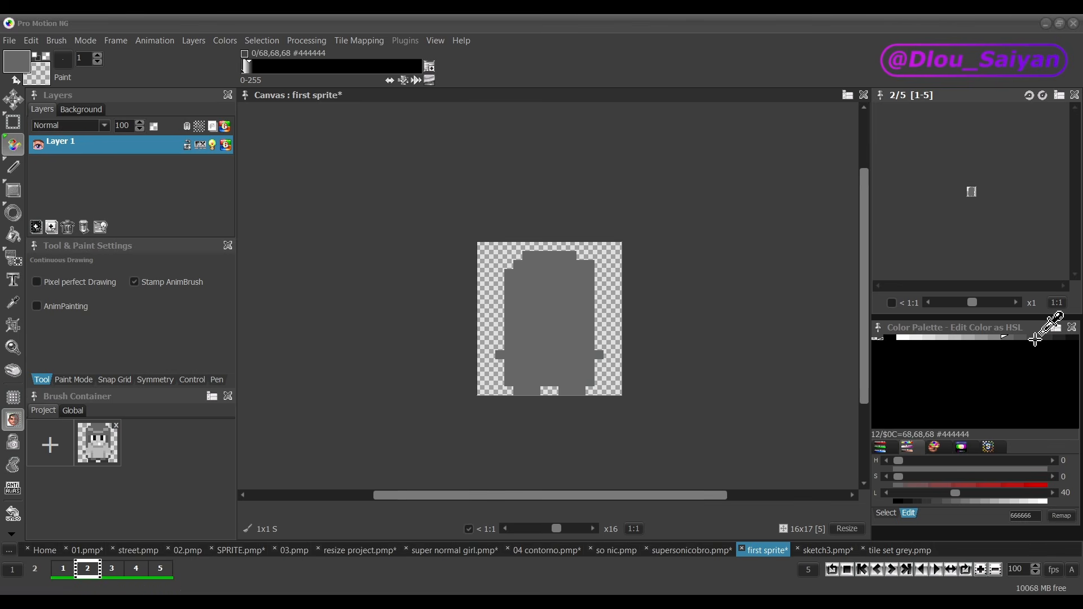
Step: Paint darker gray hair, a light gray AAAAAA face, white eyes with black pupils and a small mouth on frame 2
{"action": "left_click", "coordinate": [1022, 338]}
{"action": "mouse_move", "coordinate": [509, 336]}
{"action": "left_mouse_down"}
{"action": "mouse_move", "coordinate": [535, 256]}
{"action": "mouse_move", "coordinate": [590, 311]}
{"action": "mouse_move", "coordinate": [584, 283]}
{"action": "mouse_move", "coordinate": [518, 337]}
{"action": "mouse_move", "coordinate": [554, 300]}
{"action": "mouse_move", "coordinate": [536, 295]}
{"action": "mouse_move", "coordinate": [536, 309]}
{"action": "left_mouse_up"}
{"action": "left_click", "coordinate": [962, 338]}
{"action": "left_click", "coordinate": [902, 338]}
{"action": "mouse_move", "coordinate": [563, 291]}
{"action": "left_mouse_down"}
{"action": "mouse_move", "coordinate": [572, 310]}
{"action": "mouse_move", "coordinate": [563, 309]}
{"action": "left_mouse_up"}
{"action": "left_click", "coordinate": [890, 338]}
{"action": "left_click_drag", "start_coordinate": [545, 292], "coordinate": [545, 310]}
{"action": "left_click", "coordinate": [536, 308], "text": "ctrl"}
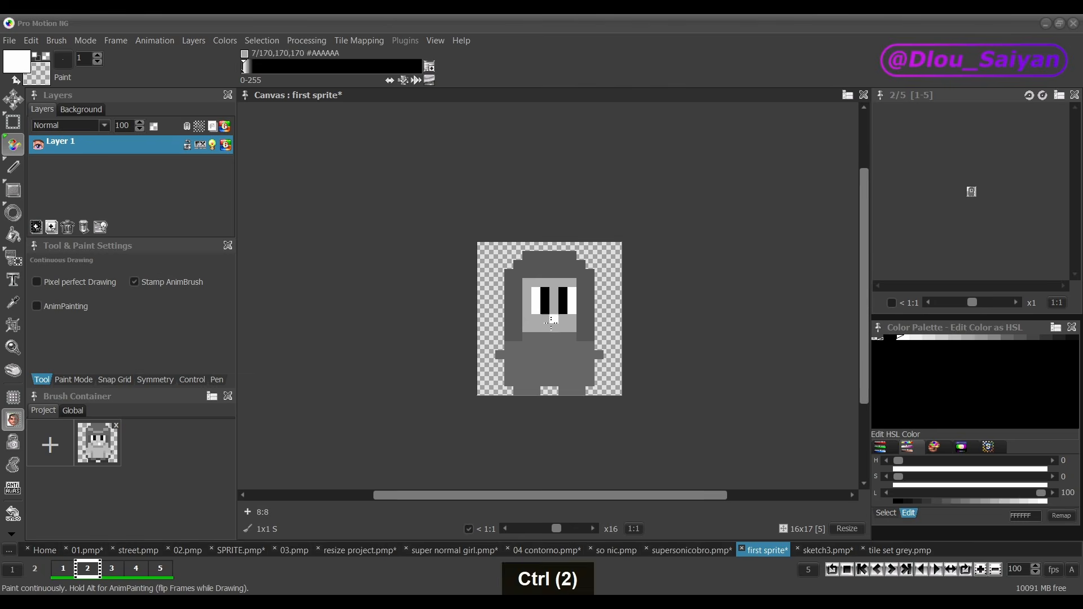
{"action": "left_click", "coordinate": [554, 328]}
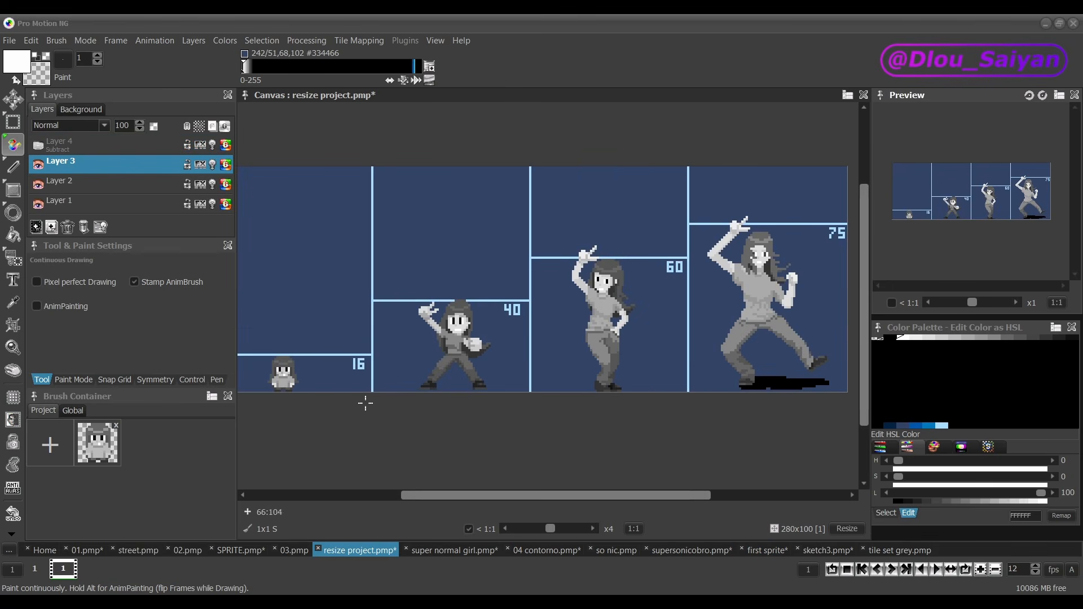
Step: In the resize project, grab the 16-pixel character as a 14x16 brush and store it in the brush container
{"action": "key", "text": "b"}
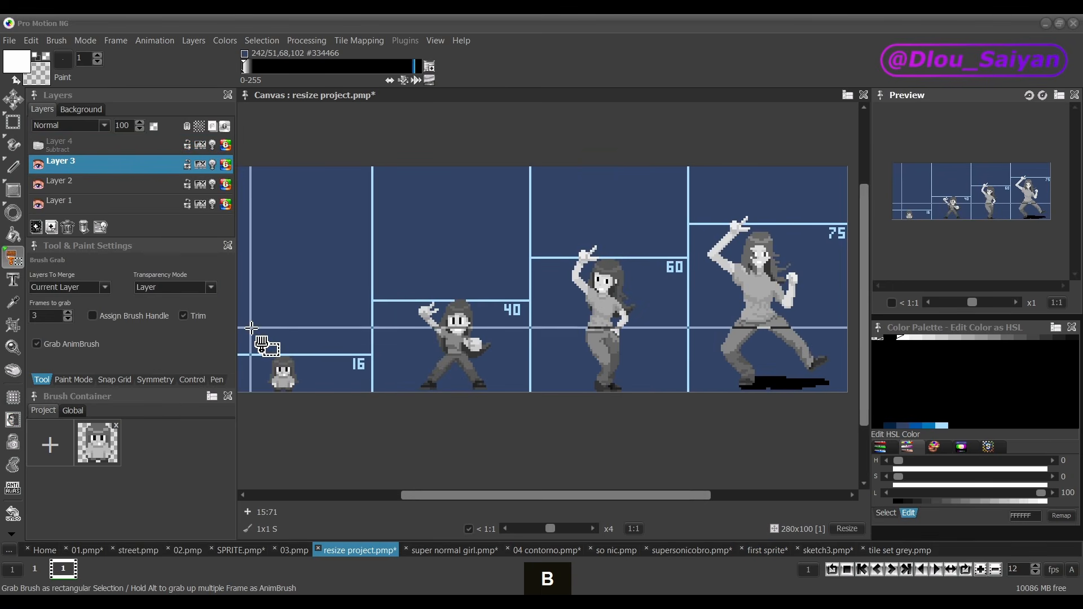
{"action": "left_click_drag", "start_coordinate": [251, 328], "coordinate": [303, 392]}
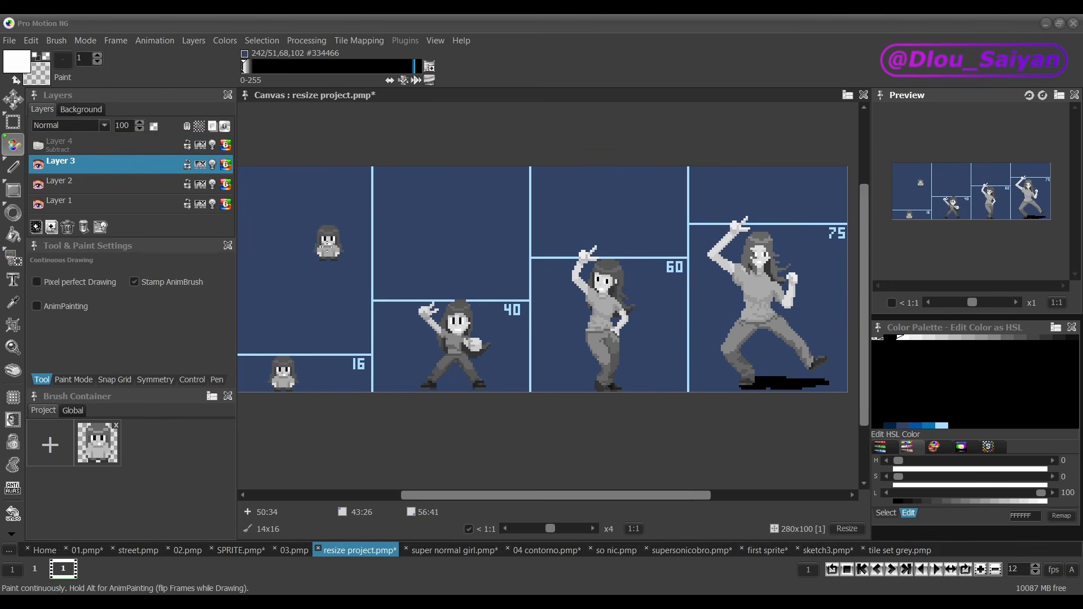
{"action": "left_click", "coordinate": [50, 444]}
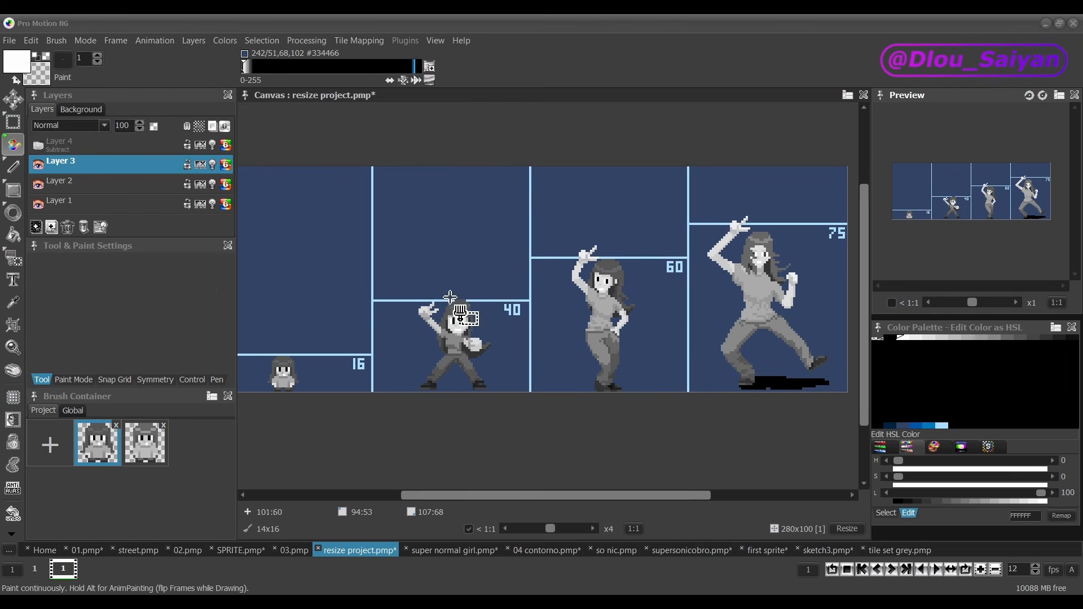
Step: Grab the 40, 60 and 75-pixel characters as brushes one after another and store each in the brush container
{"action": "key", "text": "b"}
{"action": "left_click_drag", "start_coordinate": [525, 501], "coordinate": [510, 438]}
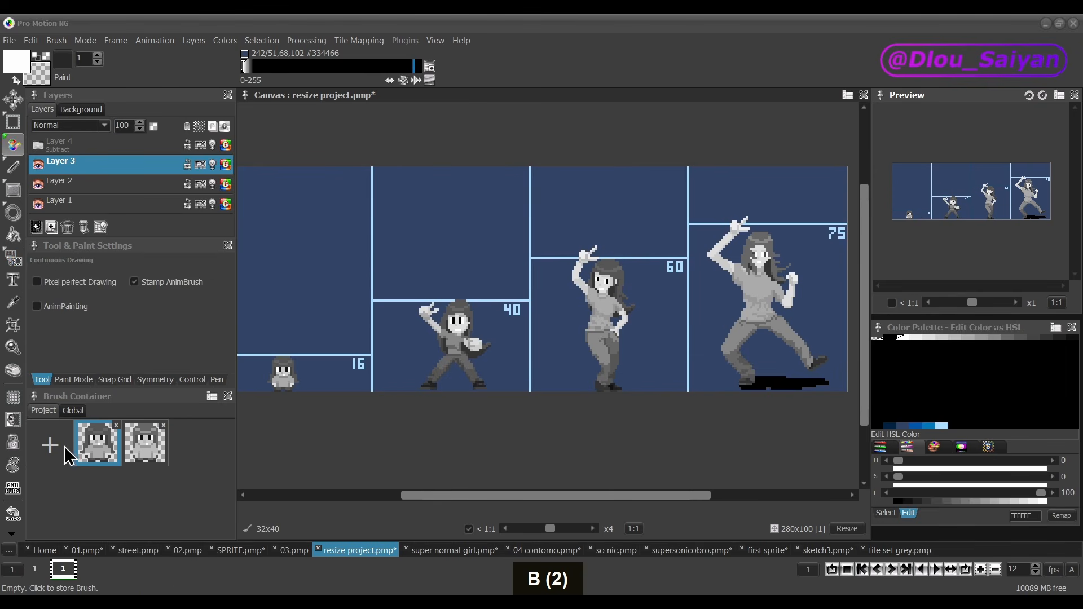
{"action": "left_click", "coordinate": [51, 445]}
{"action": "key", "text": "b"}
{"action": "left_click", "coordinate": [51, 444]}
{"action": "key", "text": "b"}
{"action": "left_click_drag", "start_coordinate": [706, 205], "coordinate": [838, 415]}
{"action": "left_click", "coordinate": [50, 445]}
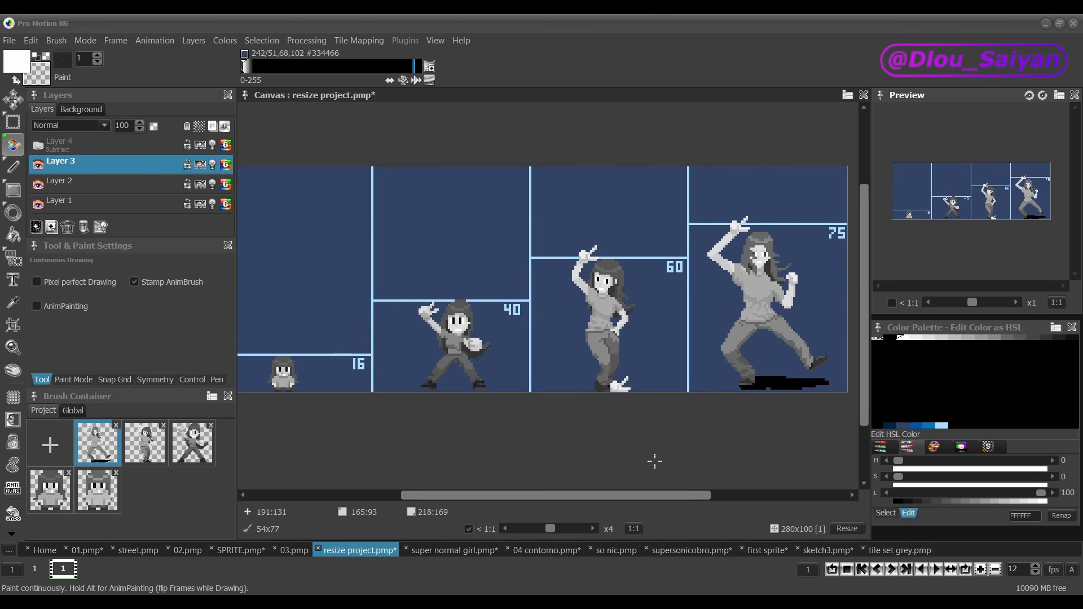
Step: Reuse the stored 14x16 brush to stamp a second small character beside the original in the 16-pixel column
{"action": "left_click_drag", "start_coordinate": [602, 495], "coordinate": [631, 495]}
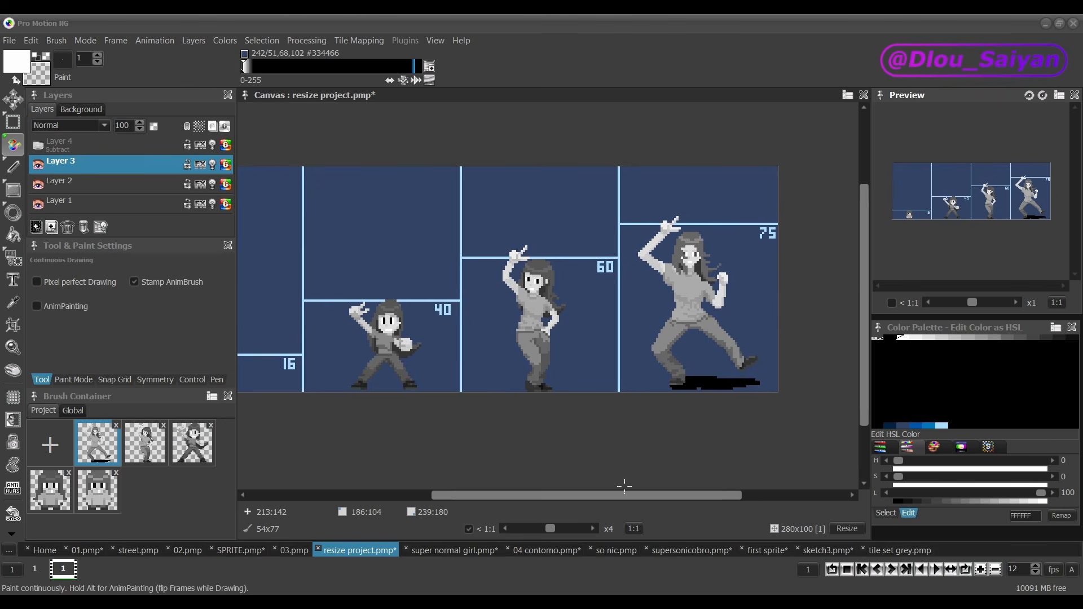
{"action": "left_click", "coordinate": [56, 490]}
{"action": "scroll", "coordinate": [397, 385], "scroll_direction": "up", "scroll_amount": 2}
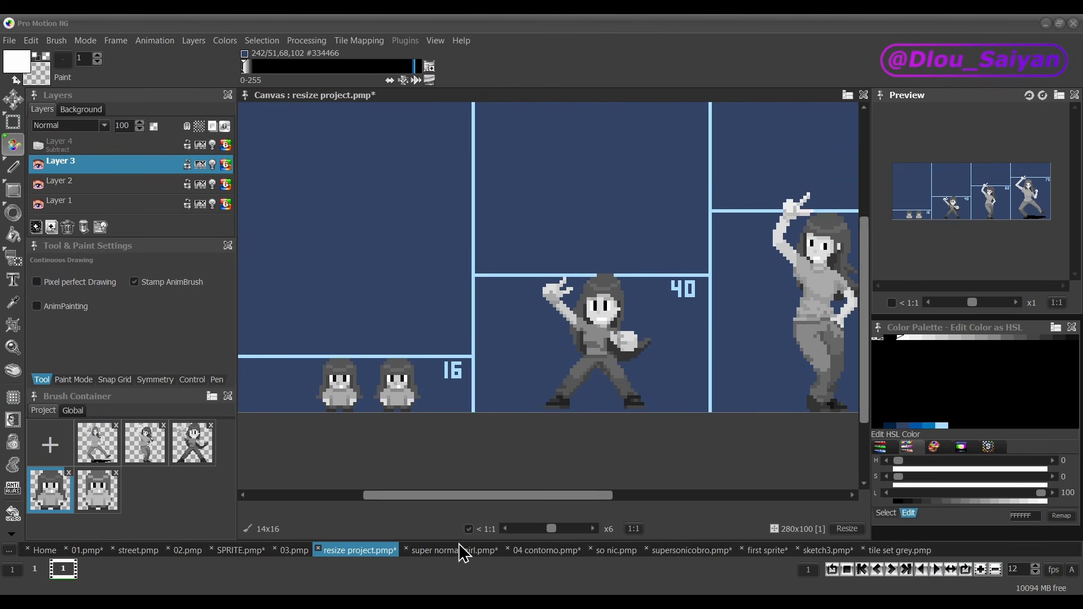
{"action": "scroll", "coordinate": [553, 352], "scroll_direction": "down", "scroll_amount": 2}
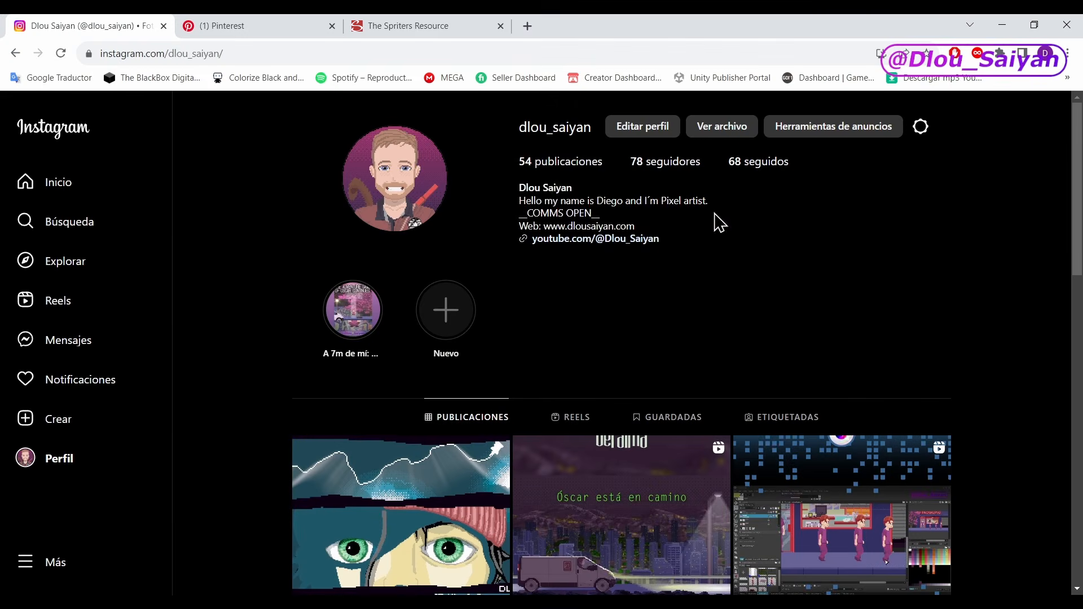
Step: Switch to the browser and look through the pixel-art posts on the Instagram profile
{"action": "scroll", "coordinate": [297, 253], "scroll_direction": "down", "scroll_amount": 5}
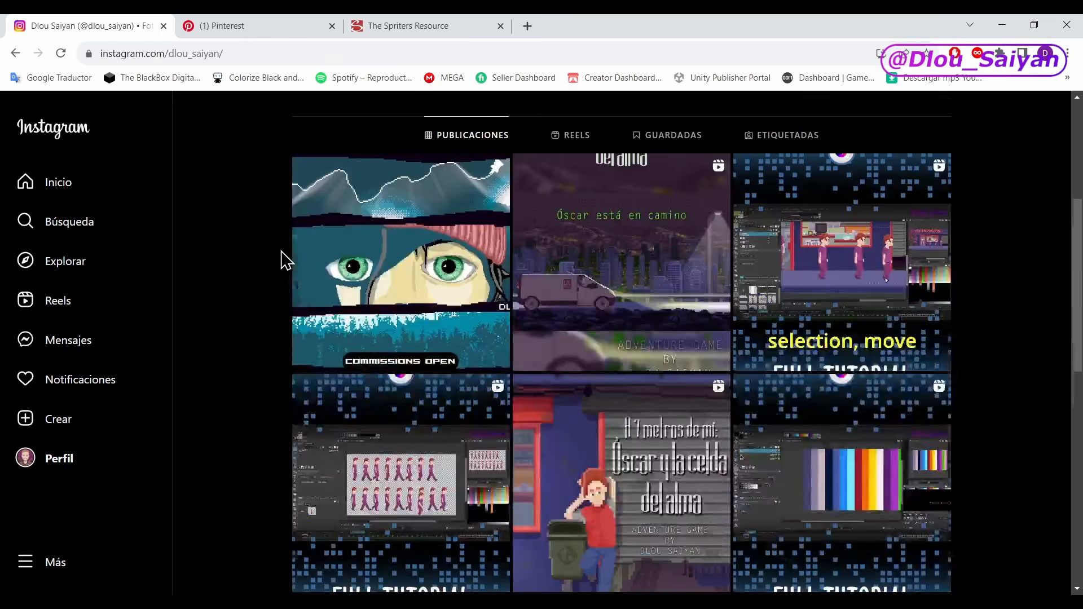
{"action": "scroll", "coordinate": [284, 260], "scroll_direction": "down", "scroll_amount": 13}
{"action": "scroll", "coordinate": [284, 293], "scroll_direction": "down", "scroll_amount": 5}
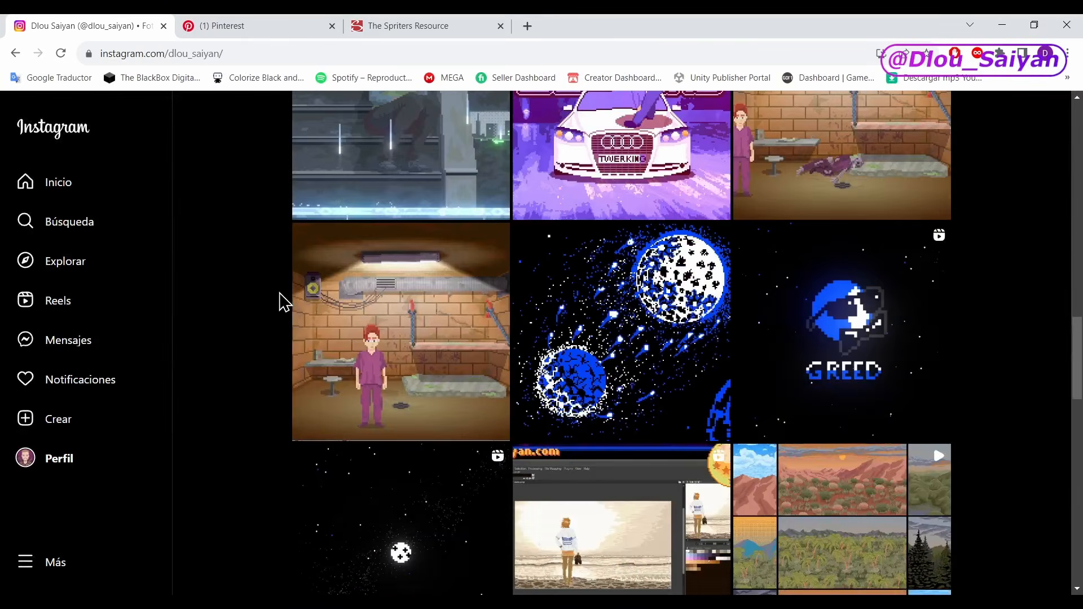
{"action": "scroll", "coordinate": [280, 302], "scroll_direction": "down", "scroll_amount": 2}
{"action": "scroll", "coordinate": [280, 369], "scroll_direction": "up", "scroll_amount": 15}
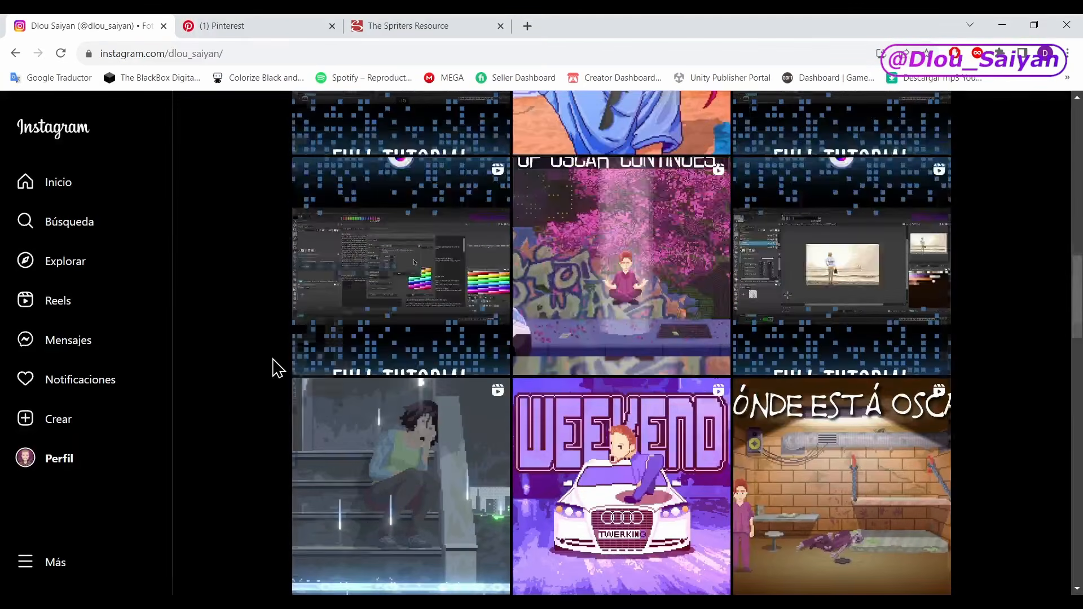
{"action": "scroll", "coordinate": [273, 366], "scroll_direction": "up", "scroll_amount": 3}
{"action": "scroll", "coordinate": [271, 363], "scroll_direction": "down", "scroll_amount": 10}
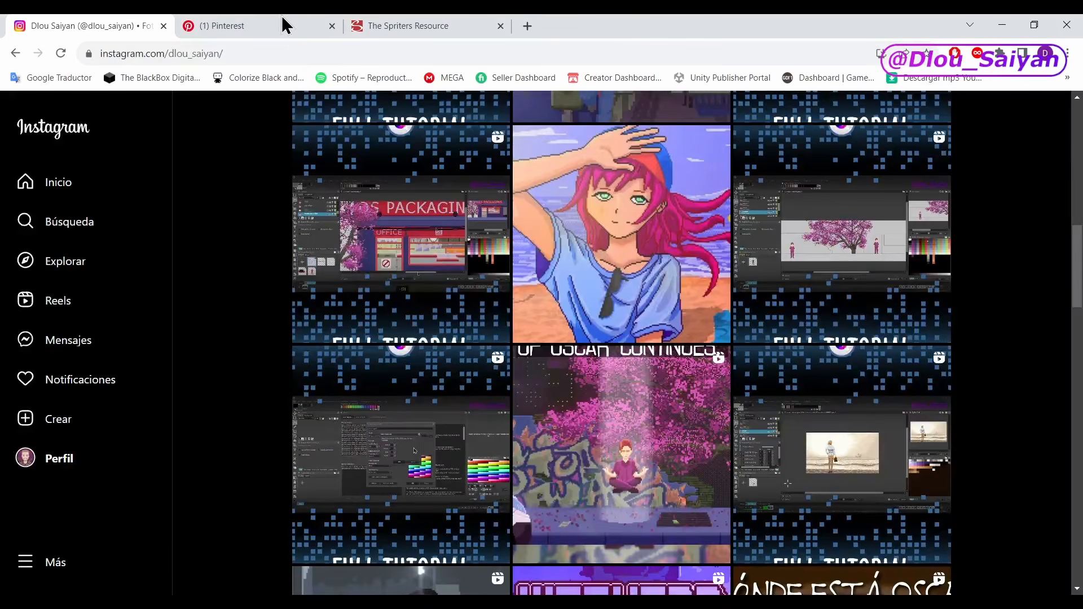
Step: Look through the created pins on the Pinterest profile for sketches and pixel-art pieces
{"action": "left_click", "coordinate": [284, 25]}
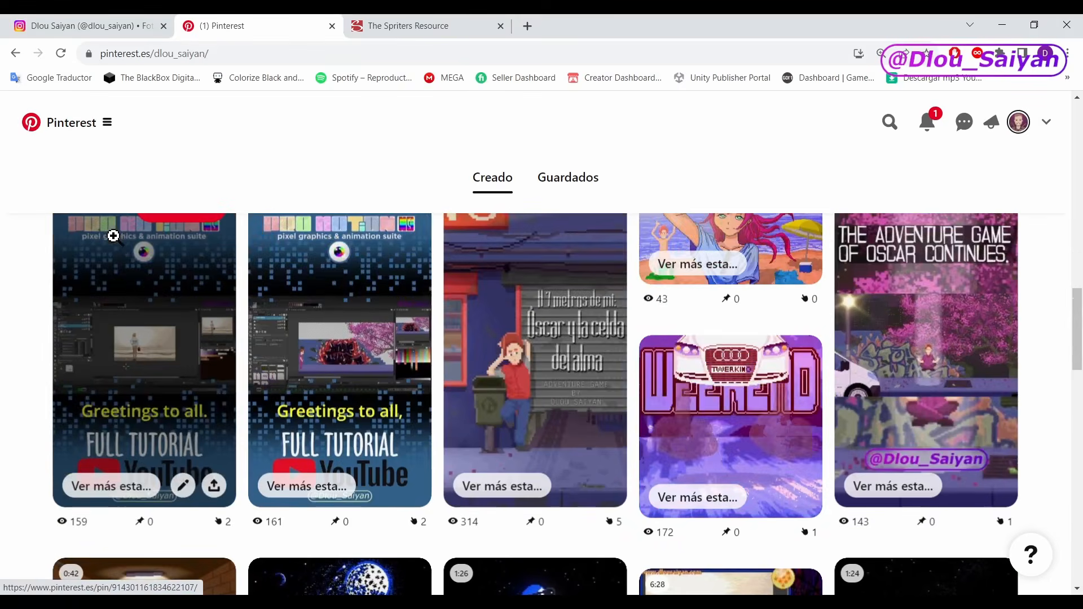
{"action": "scroll", "coordinate": [133, 248], "scroll_direction": "down", "scroll_amount": 10}
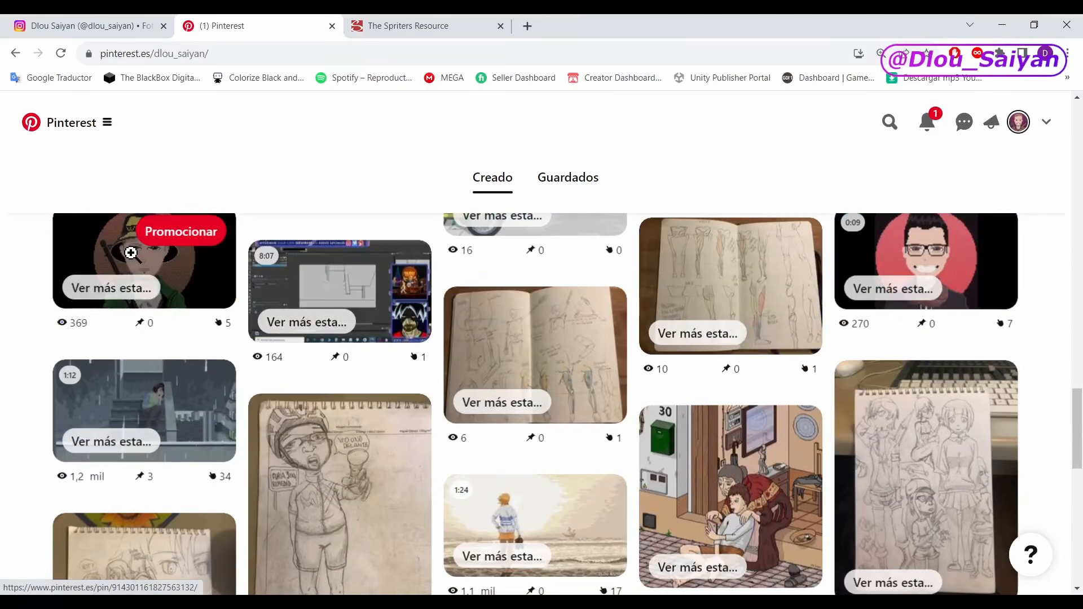
{"action": "scroll", "coordinate": [133, 262], "scroll_direction": "down", "scroll_amount": 10}
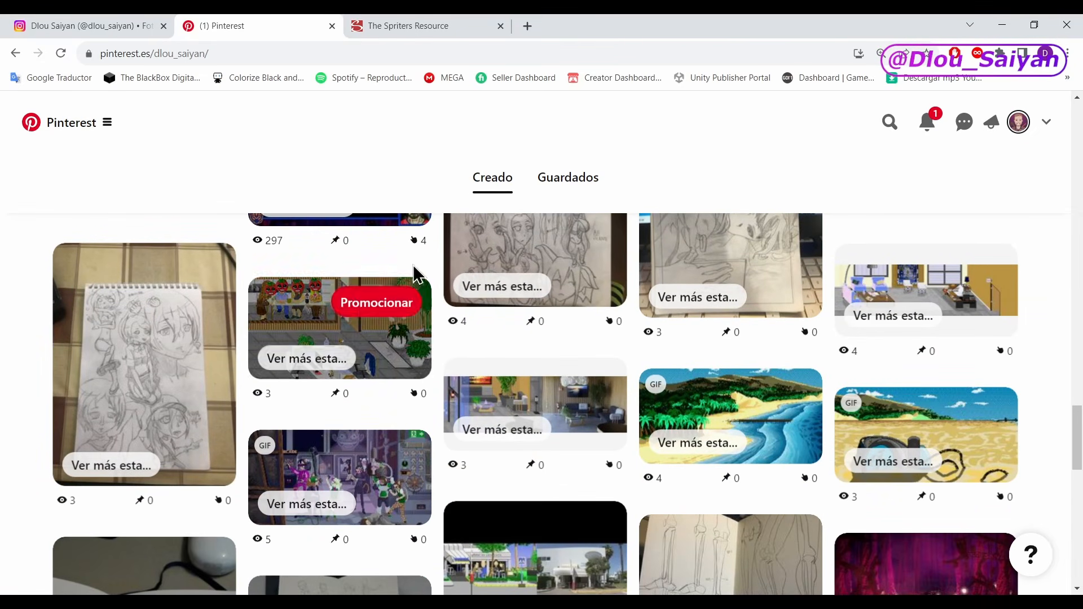
Step: On The Spriters Resource, browse the Game Boy / GBC games under M and open Mega Man V's Mega Man sprite sheet
{"action": "left_click", "coordinate": [408, 28]}
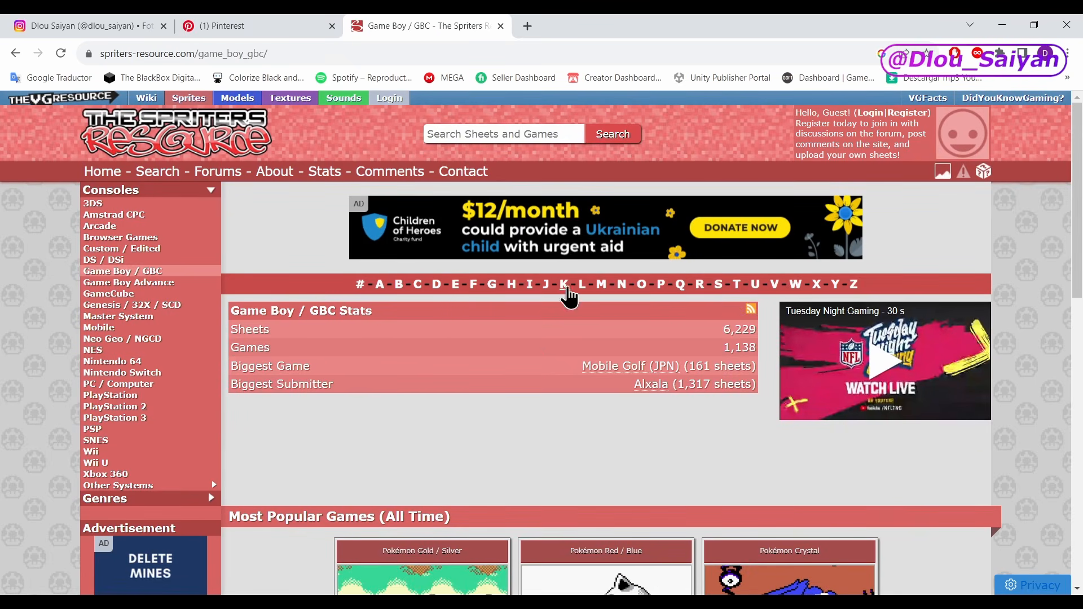
{"action": "left_click", "coordinate": [604, 284]}
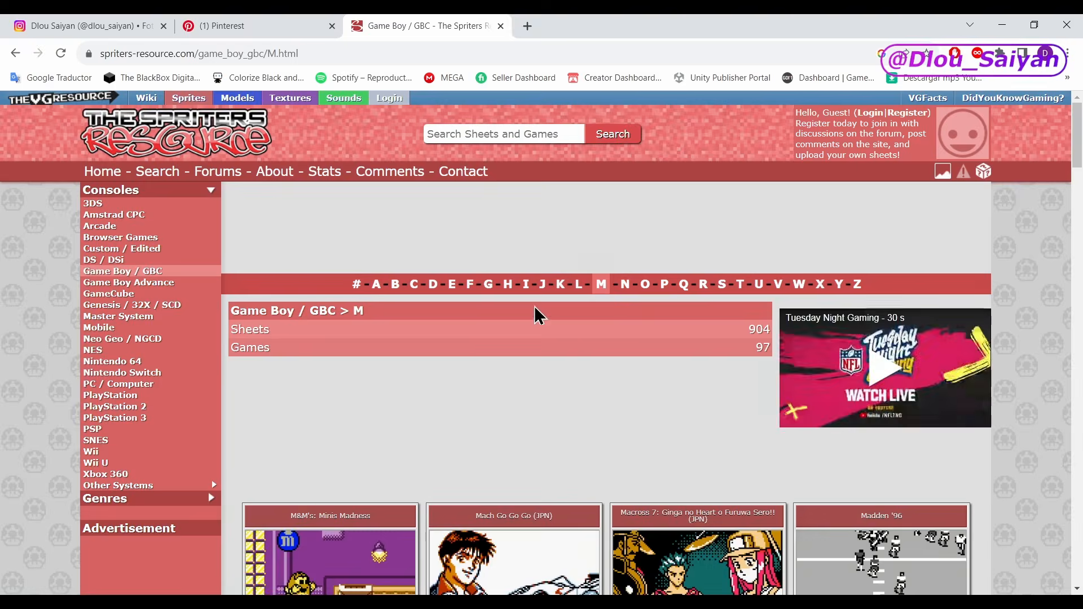
{"action": "scroll", "coordinate": [536, 314], "scroll_direction": "down", "scroll_amount": 15}
{"action": "scroll", "coordinate": [537, 305], "scroll_direction": "down", "scroll_amount": 20}
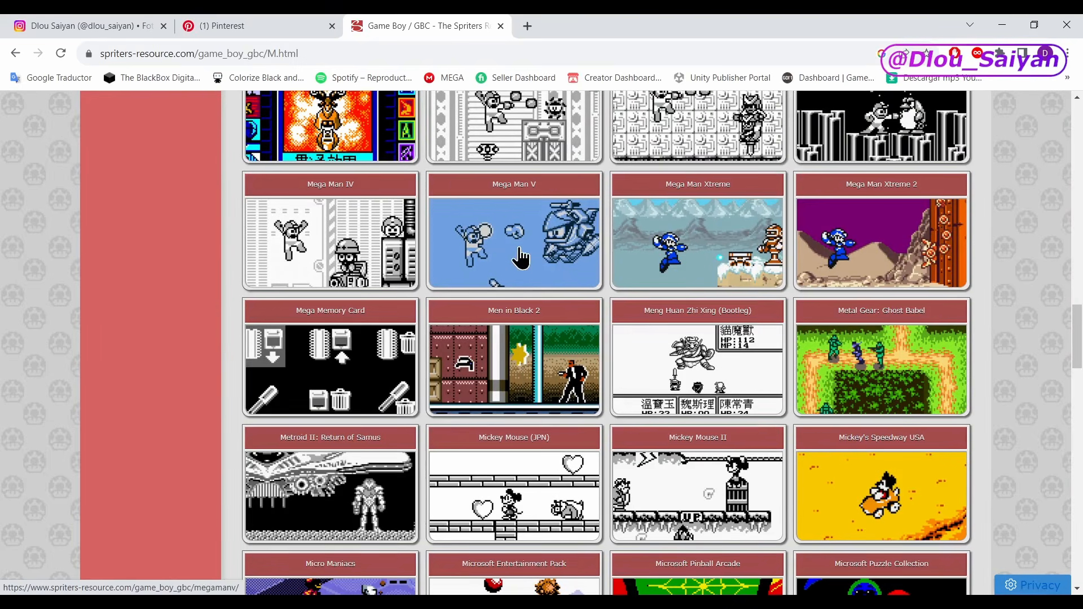
{"action": "left_click", "coordinate": [510, 231]}
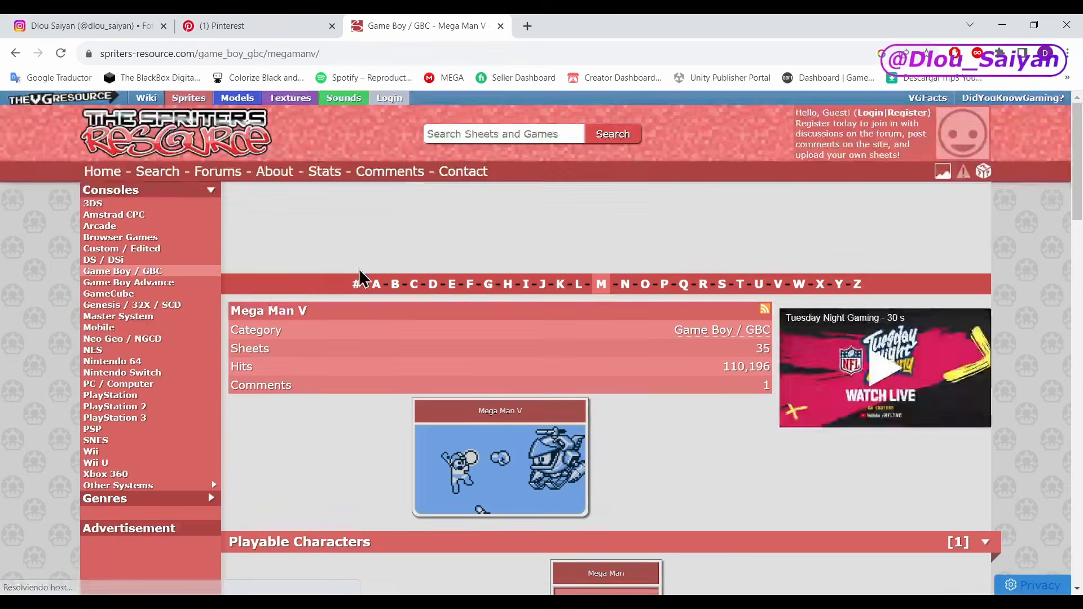
{"action": "scroll", "coordinate": [361, 280], "scroll_direction": "down", "scroll_amount": 6}
{"action": "left_click", "coordinate": [606, 265]}
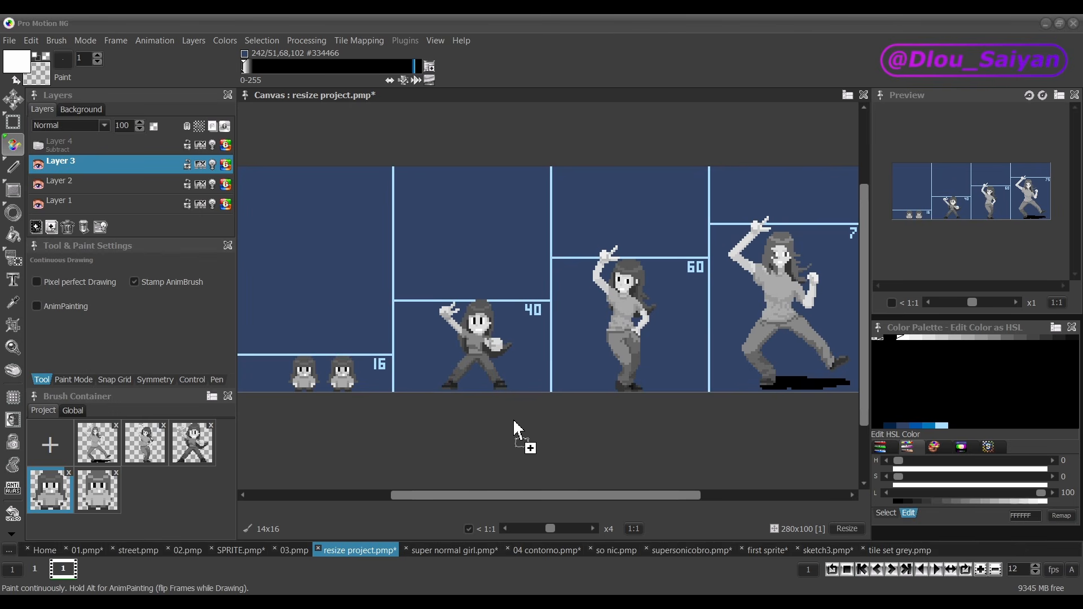
Step: Import oscar walk 3.png into Pro Motion NG with Nearest Color reduction, 256 colors, an optimized palette and alpha import
{"action": "left_click_drag", "start_coordinate": [514, 421], "coordinate": [513, 421]}
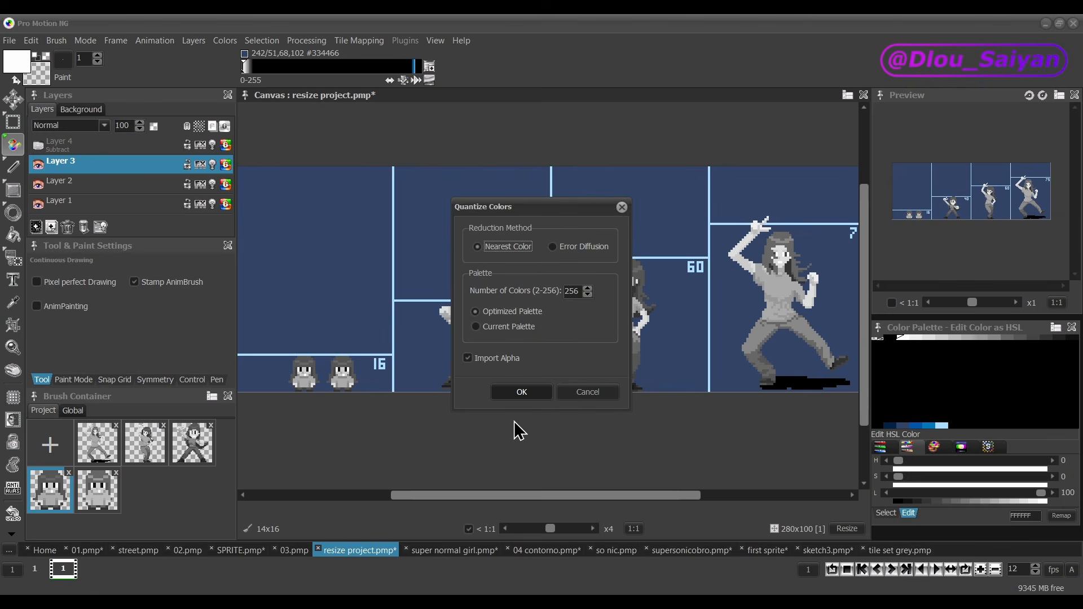
{"action": "left_click", "coordinate": [539, 389]}
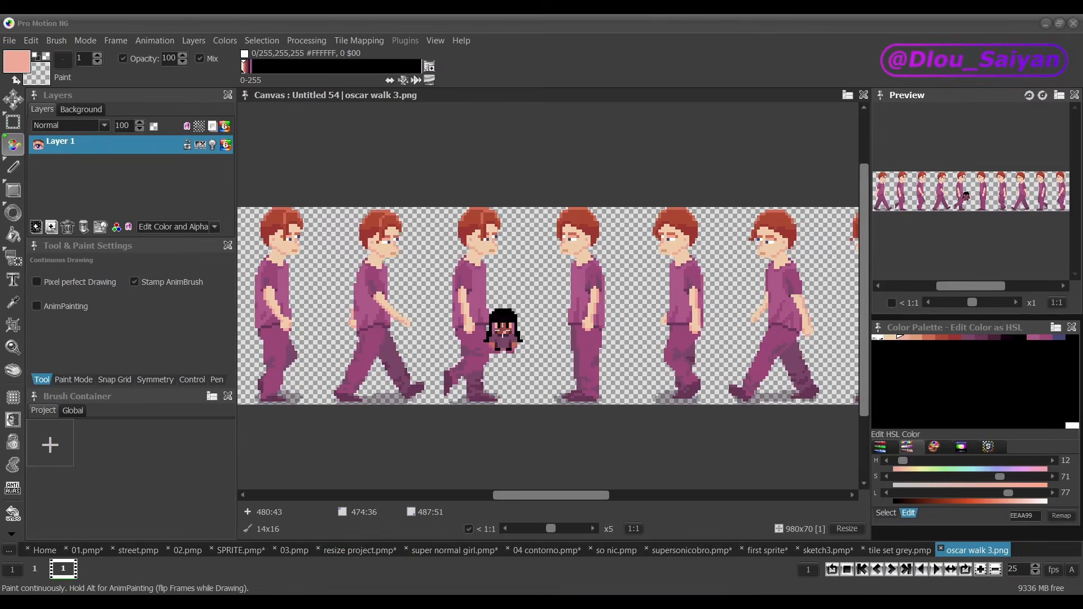
{"action": "scroll", "coordinate": [503, 330], "scroll_direction": "down", "scroll_amount": 1}
{"action": "mouse_move", "coordinate": [561, 497]}
{"action": "left_mouse_down"}
{"action": "mouse_move", "coordinate": [465, 491]}
{"action": "mouse_move", "coordinate": [554, 491]}
{"action": "left_mouse_up"}
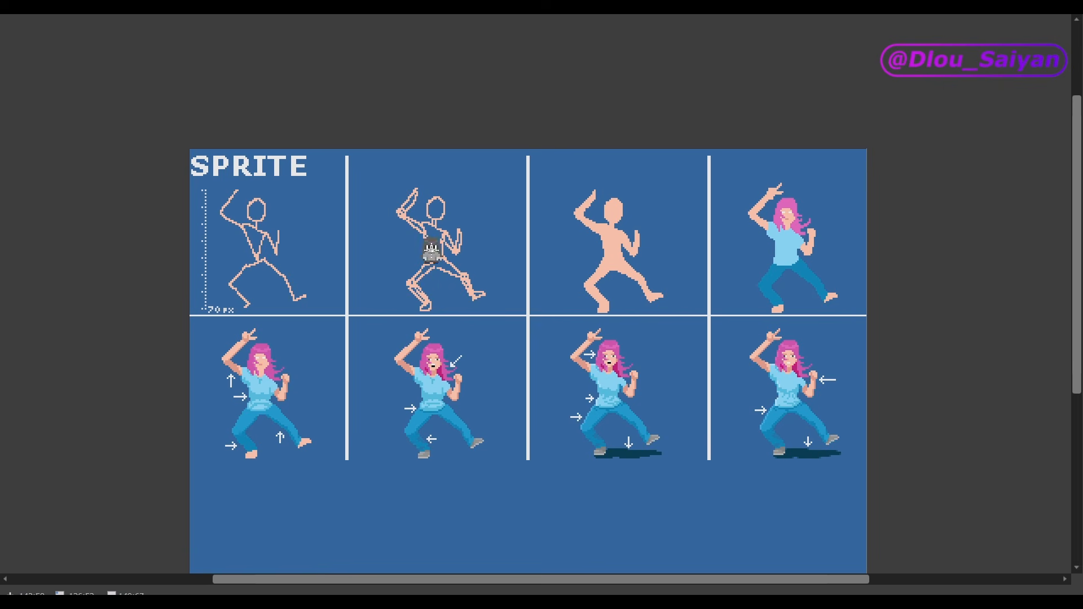
Step: Hide the HAIR, FACE, TSHIRT and TROUSERS layers one by one in the super normal girl project
{"action": "scroll", "coordinate": [456, 270], "scroll_direction": "up", "scroll_amount": 1}
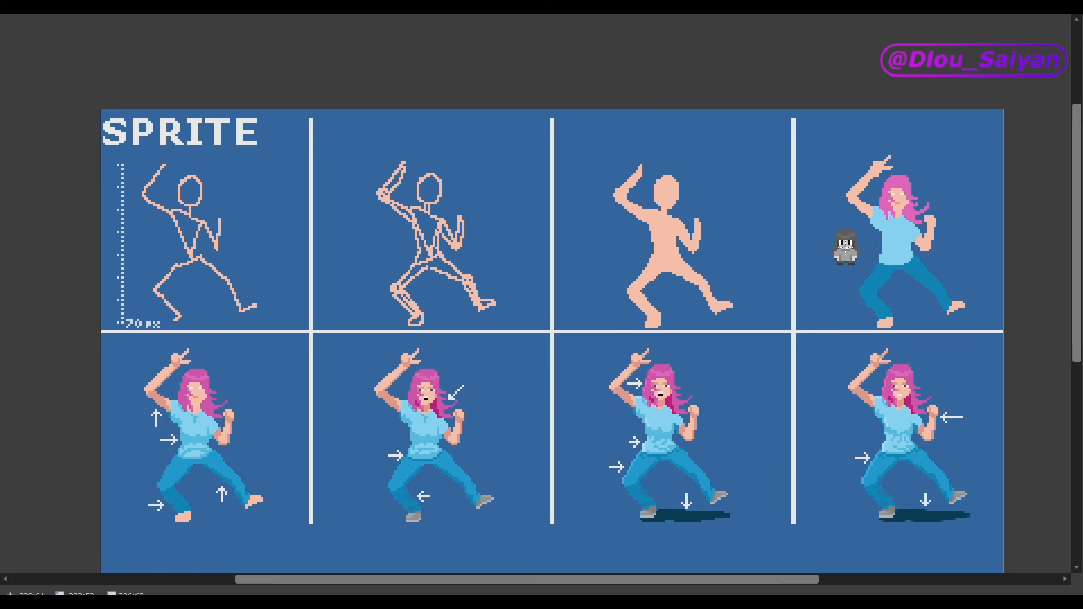
{"action": "key", "text": "Tab"}
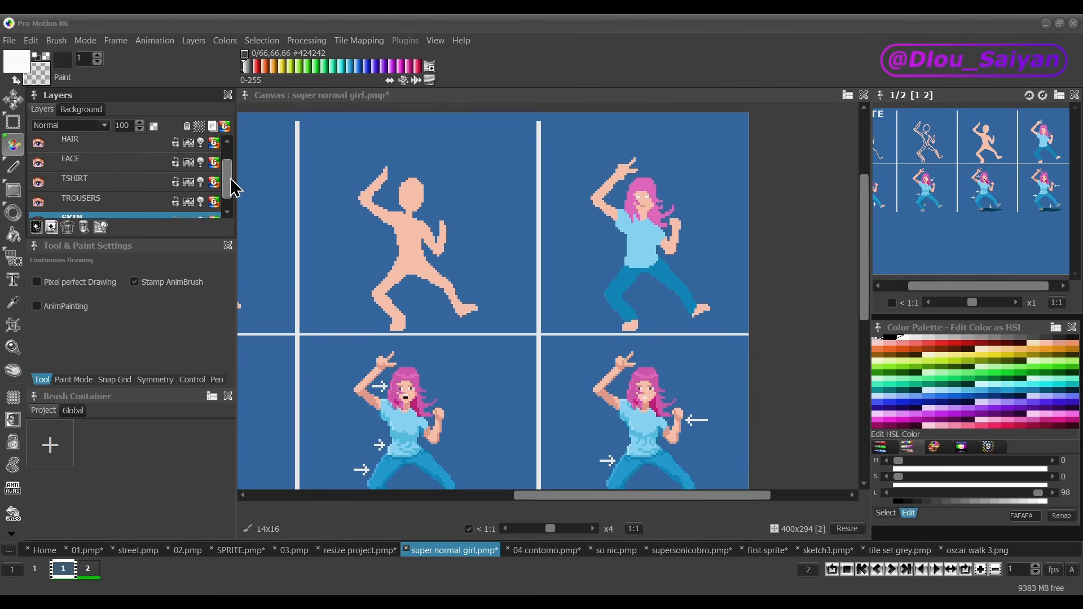
{"action": "scroll", "coordinate": [231, 174], "scroll_direction": "up", "scroll_amount": 1}
{"action": "left_click", "coordinate": [39, 150]}
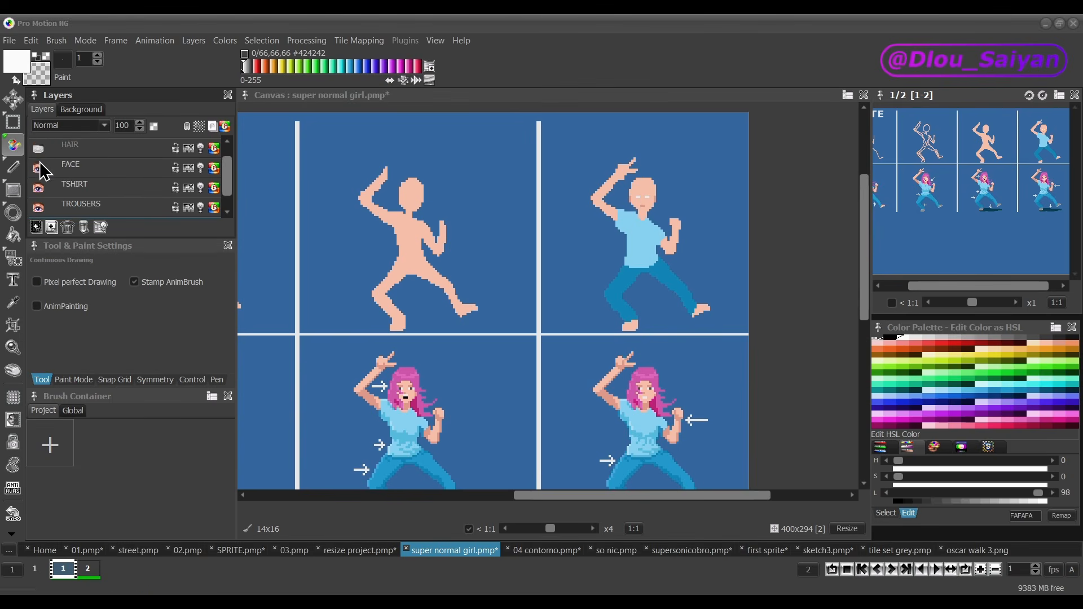
{"action": "left_click", "coordinate": [38, 188]}
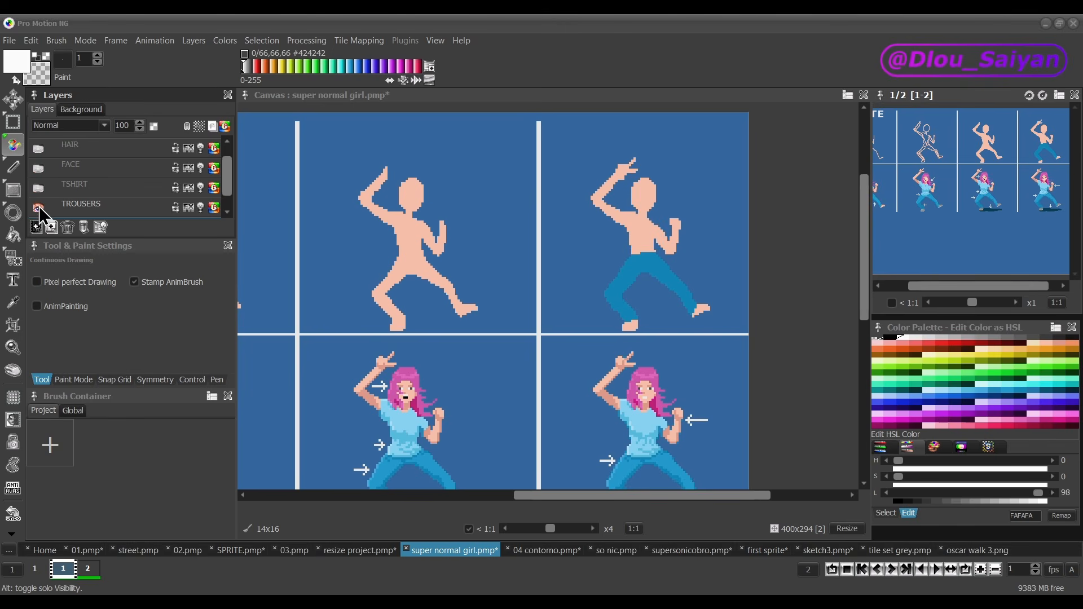
{"action": "left_click", "coordinate": [38, 207]}
Step: Make the TROUSERS, TSHIRT, FACE and HAIR layers visible again one by one, toggling HAIR off and on once more
{"action": "left_click", "coordinate": [39, 208]}
{"action": "left_click", "coordinate": [38, 188]}
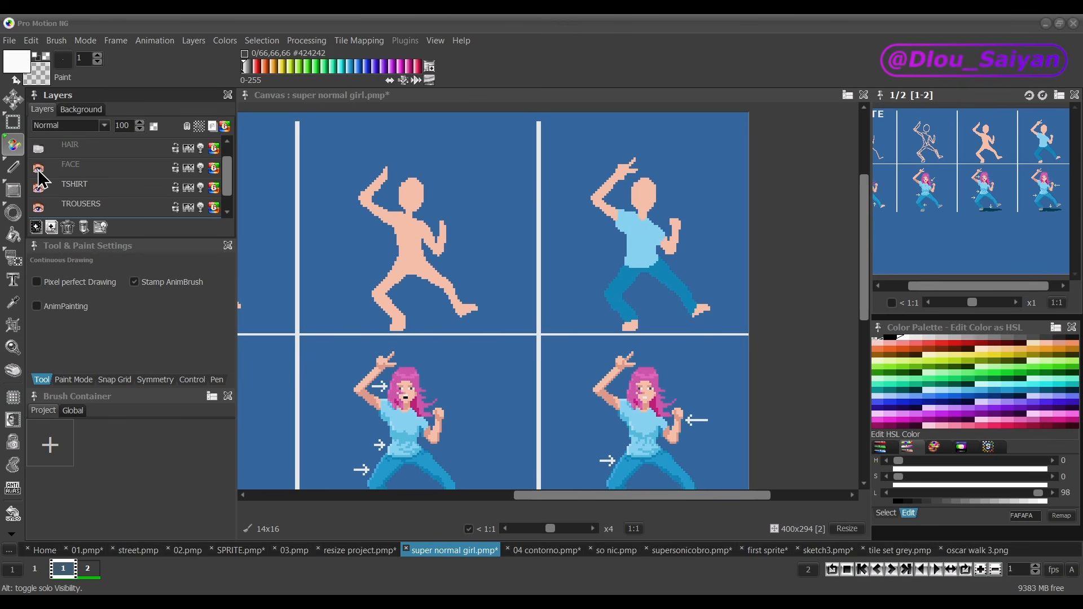
{"action": "left_click", "coordinate": [39, 149]}
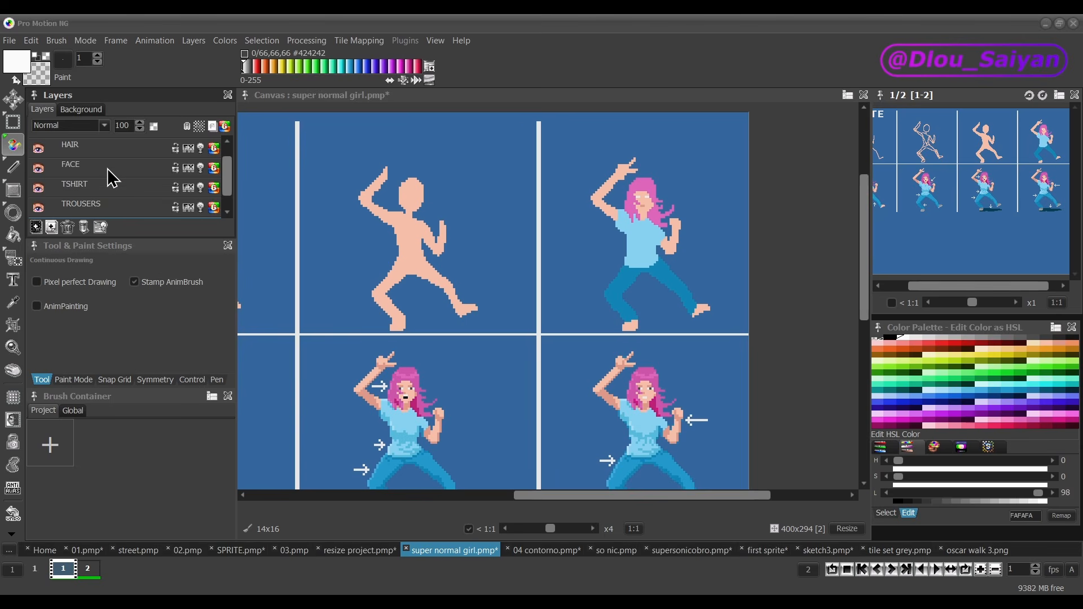
{"action": "left_click", "coordinate": [39, 151]}
{"action": "left_click", "coordinate": [39, 151]}
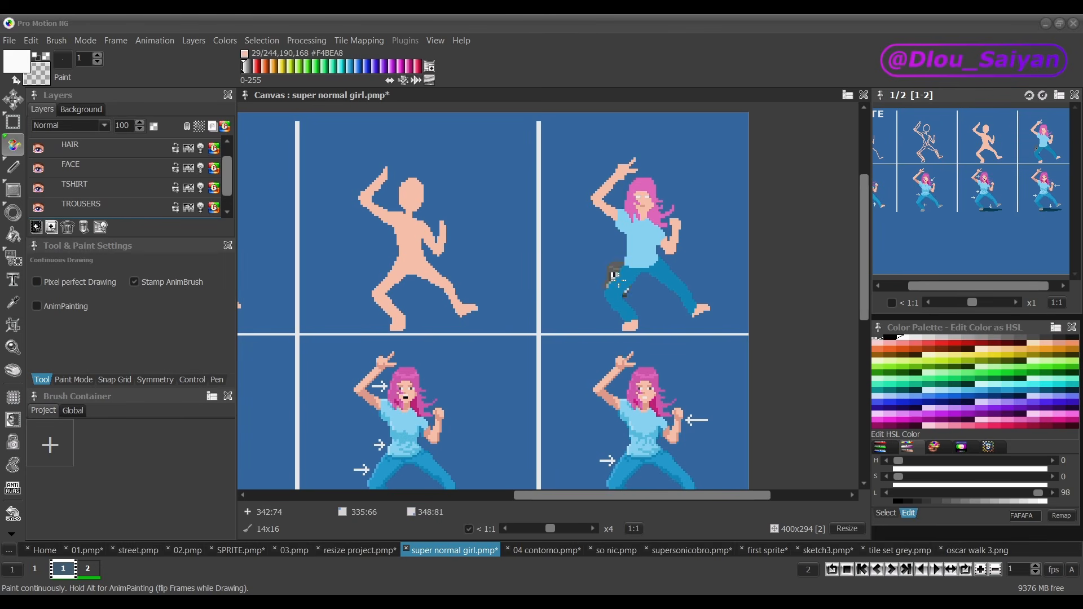
Step: With a 1x1 brush and cream #EEDDBB, separate the flat skin figure's head from its neck and fill the head
{"action": "key", "text": "period"}
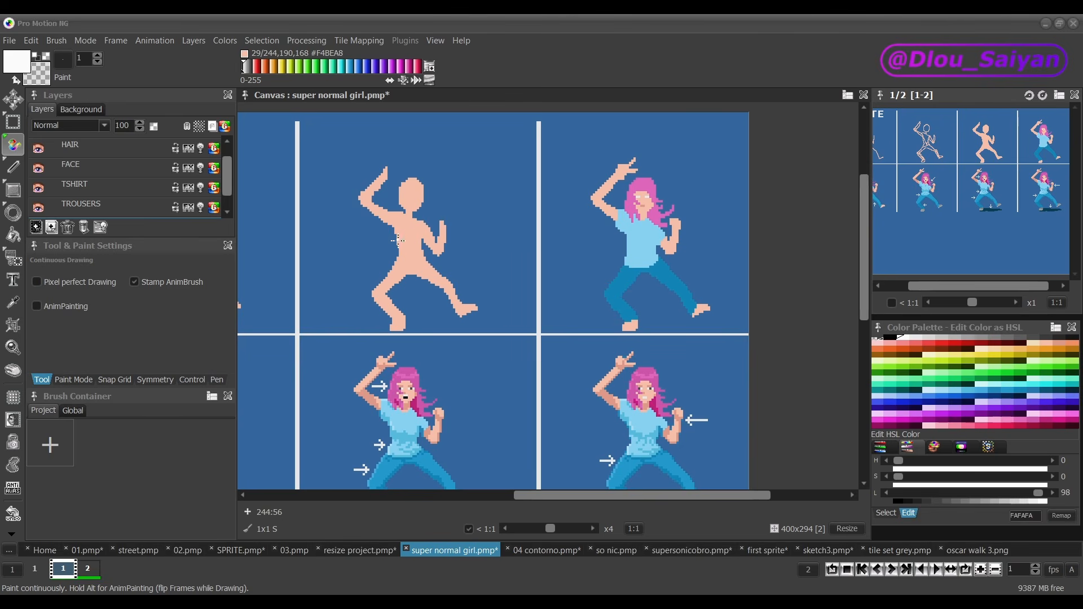
{"action": "scroll", "coordinate": [401, 212], "scroll_direction": "up", "scroll_amount": 8}
{"action": "left_click", "coordinate": [410, 207], "text": "ctrl"}
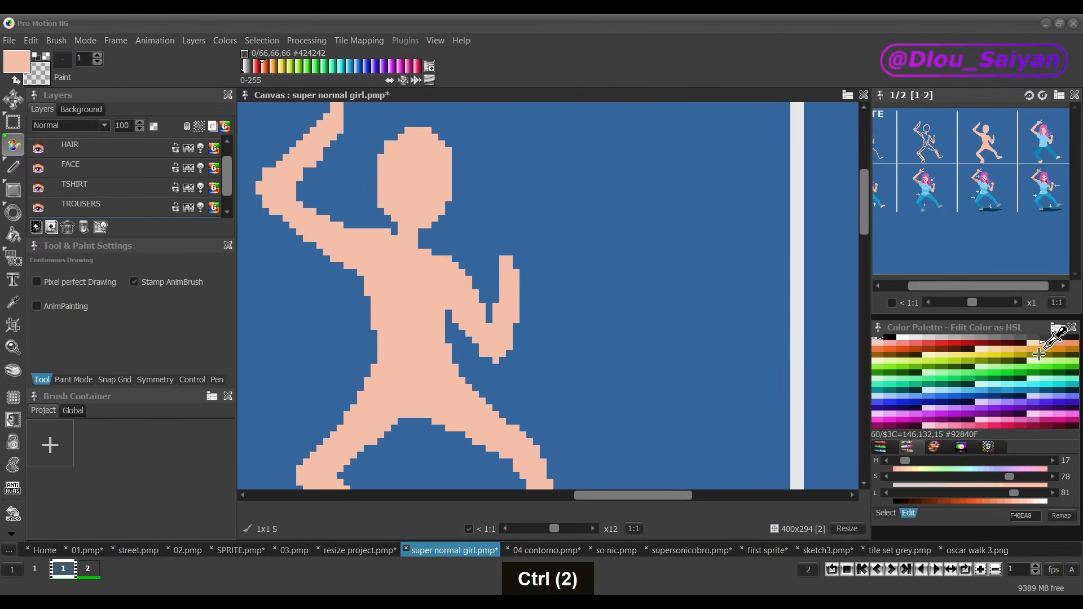
{"action": "left_click", "coordinate": [1035, 345]}
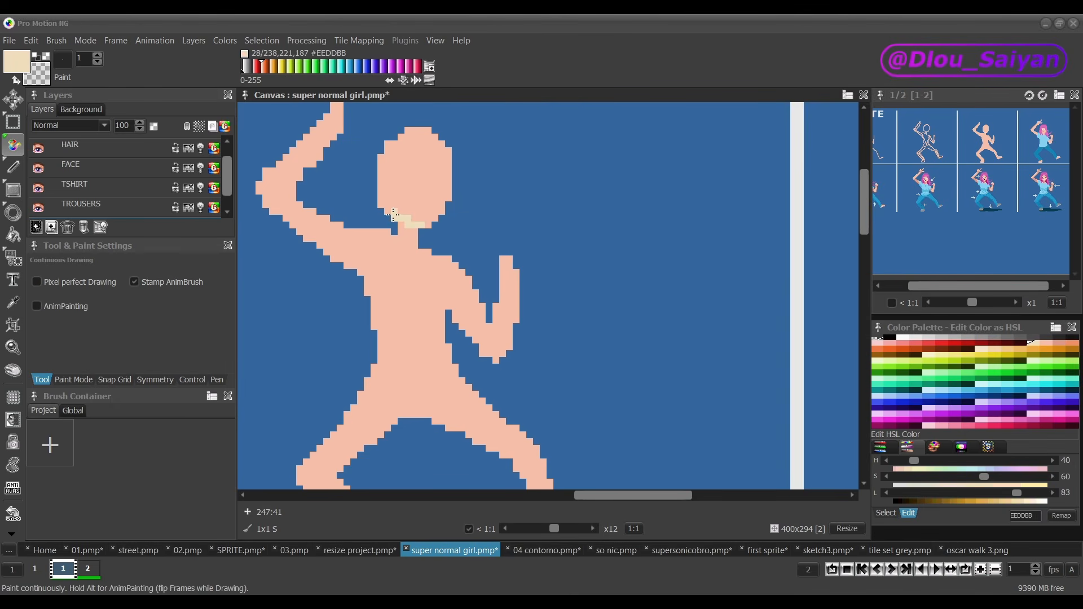
{"action": "key", "text": "f"}
{"action": "left_click", "coordinate": [426, 189]}
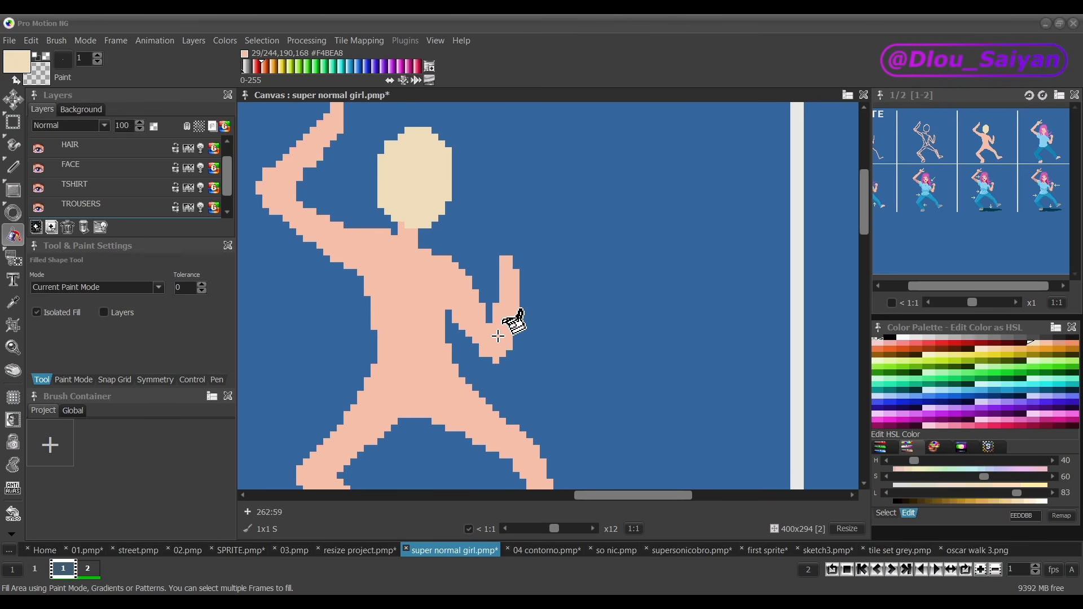
Step: Separate the flat figure's bent forearm at the elbow with a cream line and fill the forearm with #EEDDBB
{"action": "key", "text": "d"}
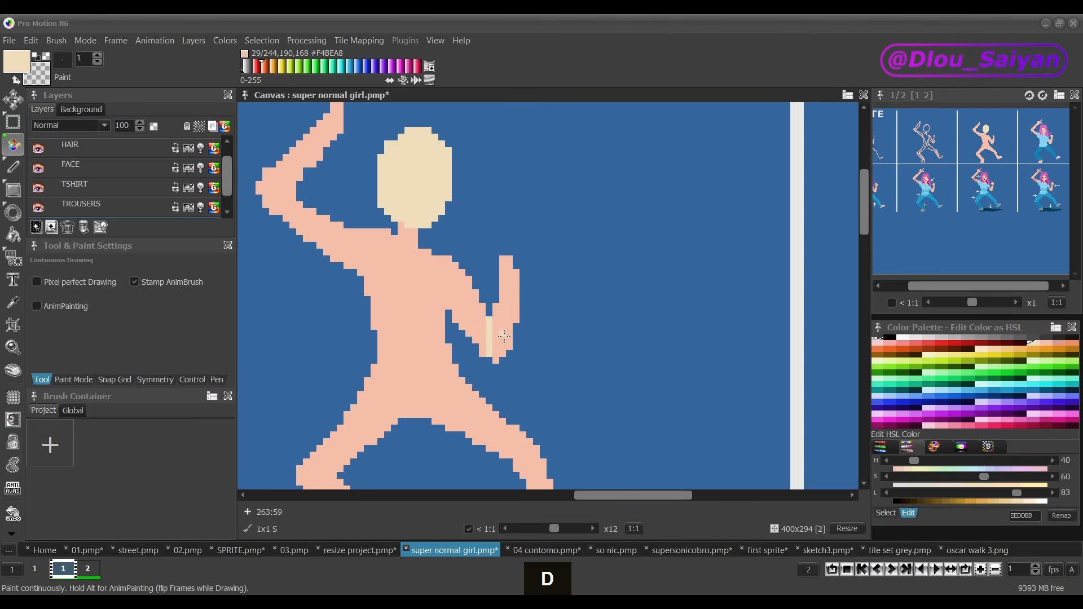
{"action": "key", "text": "f"}
{"action": "left_click", "coordinate": [502, 327]}
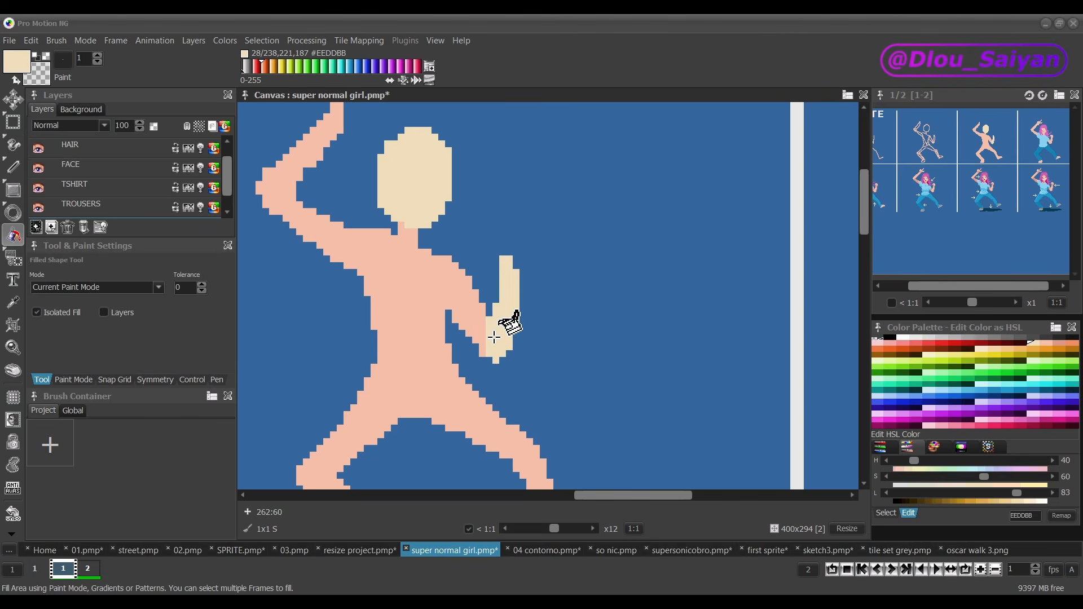
Step: Mark off the flat figure's bent-leg thigh at the knee and hip, and fill it with cream #EEDDBB
{"action": "scroll", "coordinate": [494, 336], "scroll_direction": "down", "scroll_amount": 2}
{"action": "key", "text": "d"}
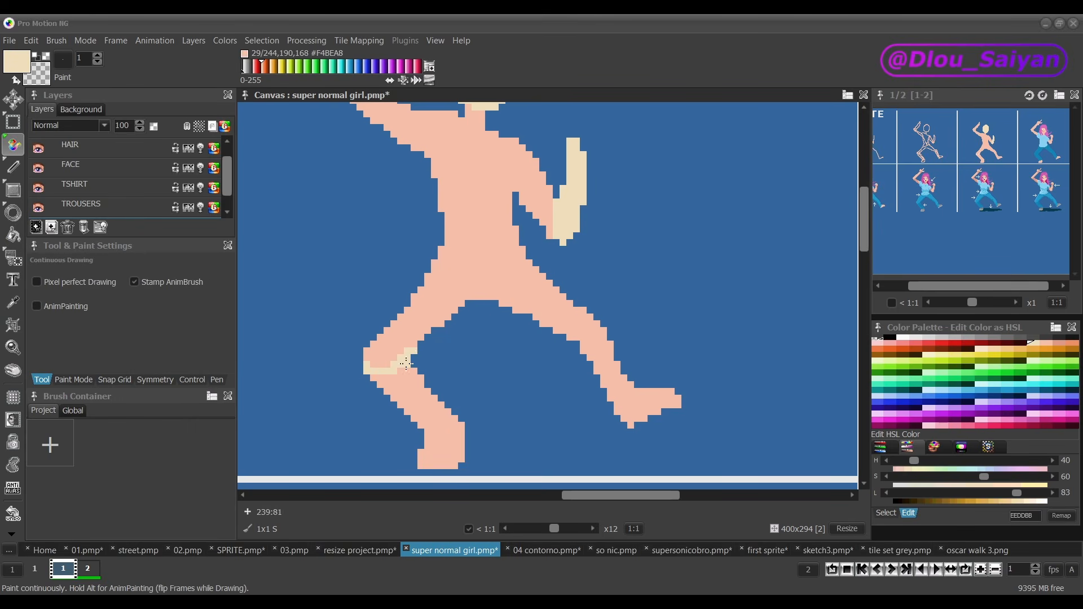
{"action": "key", "text": "f"}
{"action": "left_click", "coordinate": [451, 294]}
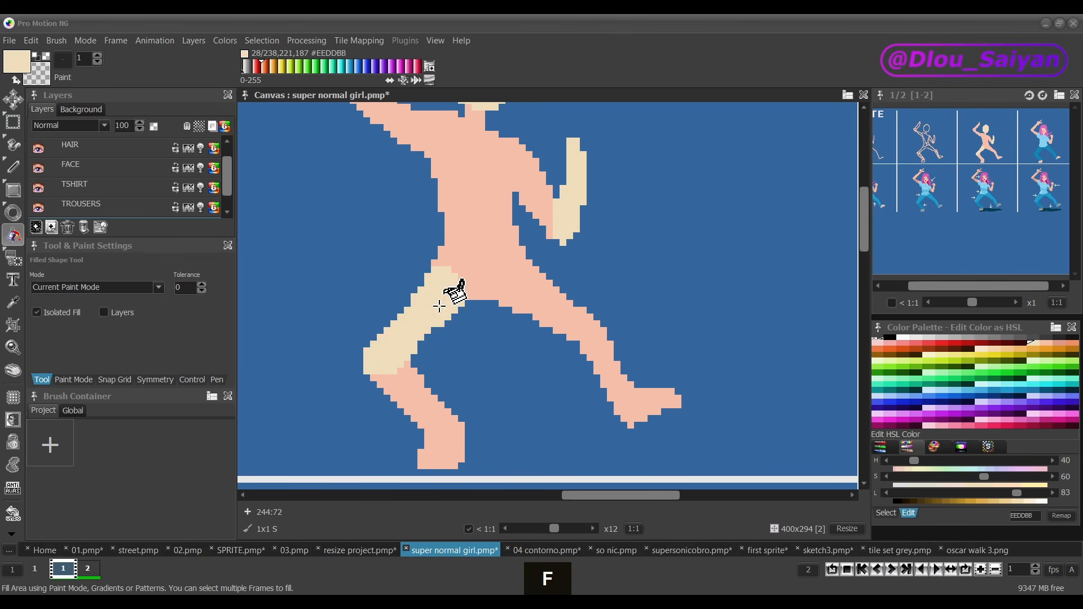
Step: Examine the lower row of shaded girl sprites from the first stage to the last, following the arrows marking each change
{"action": "scroll", "coordinate": [462, 305], "scroll_direction": "down", "scroll_amount": 4}
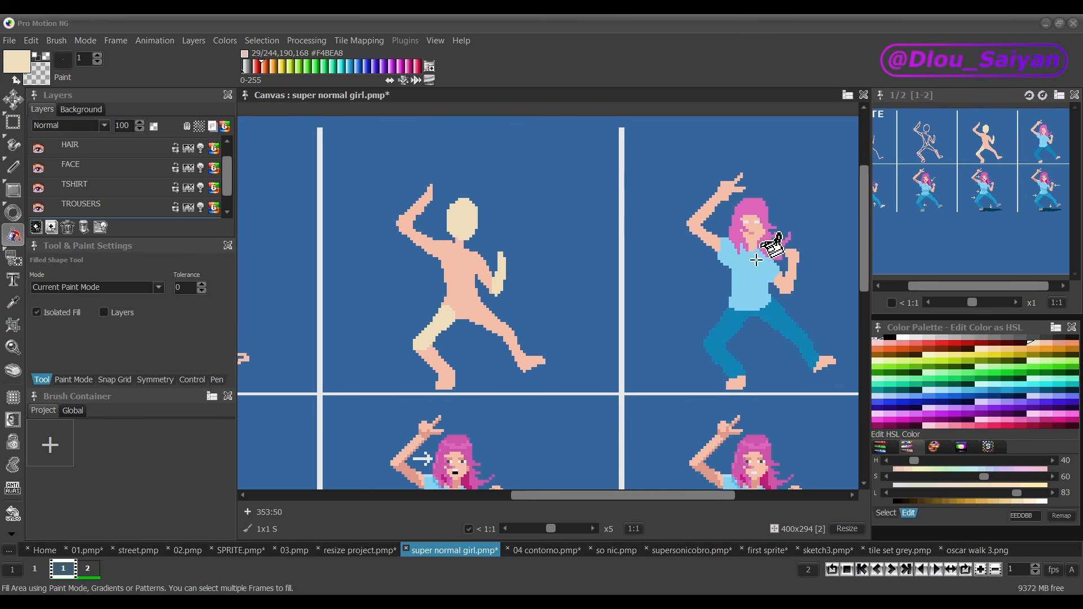
{"action": "left_click_drag", "start_coordinate": [864, 234], "coordinate": [861, 326]}
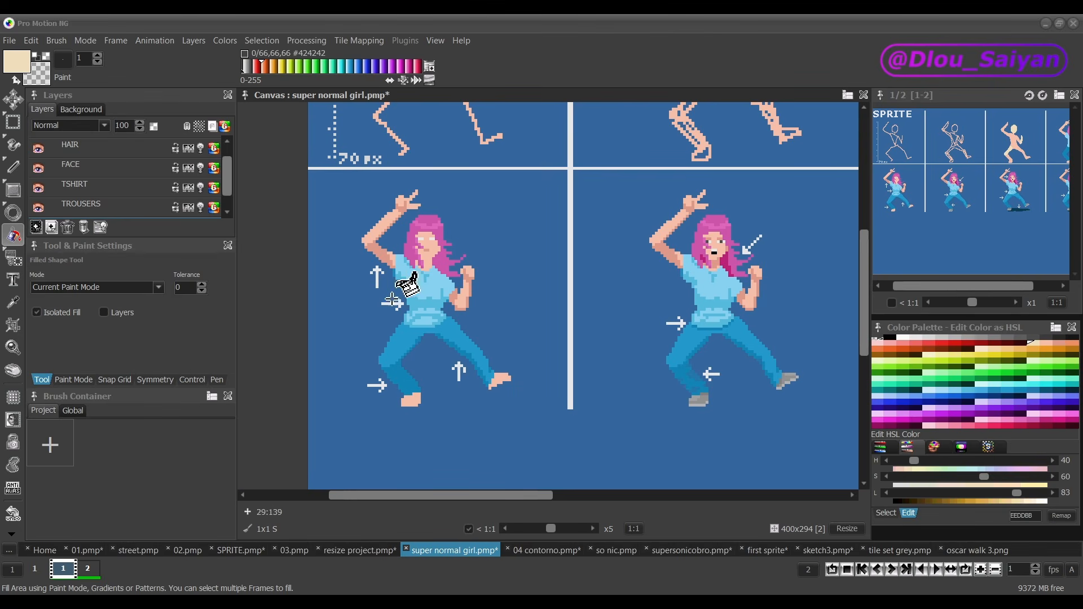
{"action": "scroll", "coordinate": [432, 341], "scroll_direction": "up", "scroll_amount": 1}
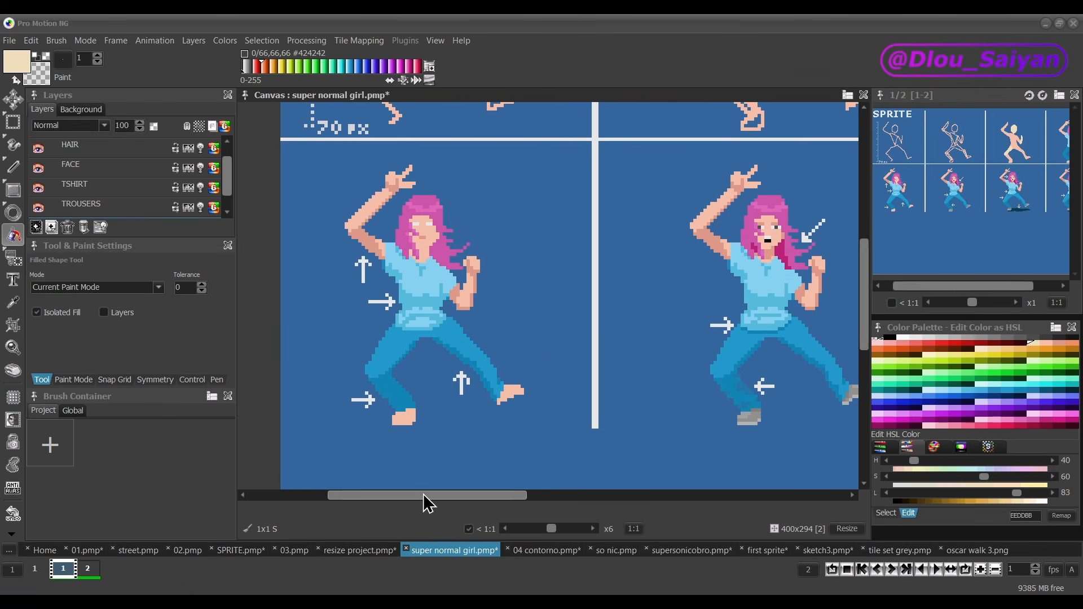
{"action": "left_click_drag", "start_coordinate": [429, 504], "coordinate": [457, 500]}
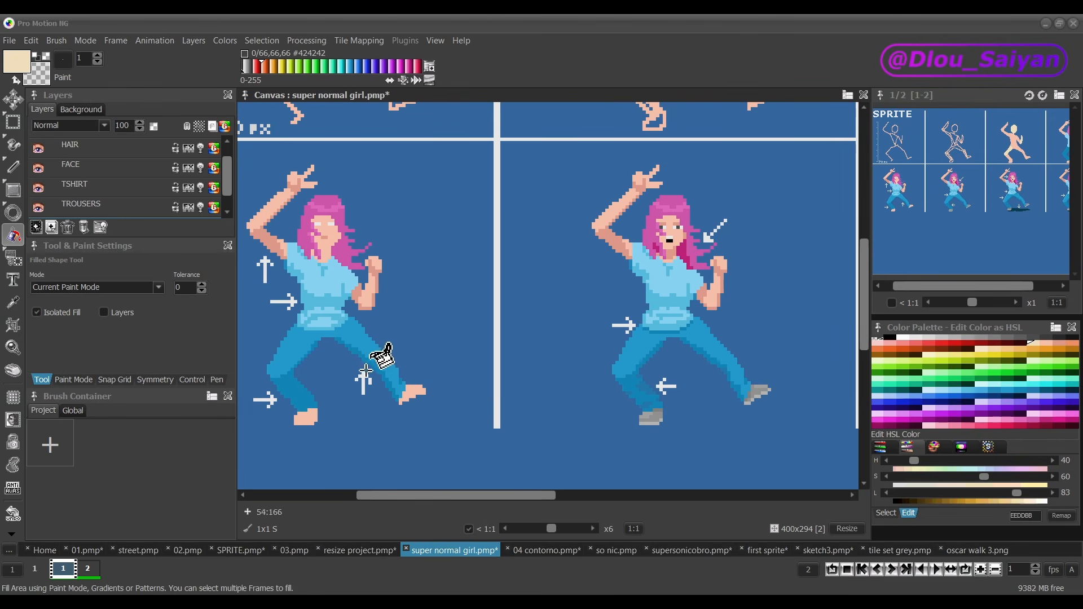
{"action": "left_click_drag", "start_coordinate": [499, 497], "coordinate": [503, 498]}
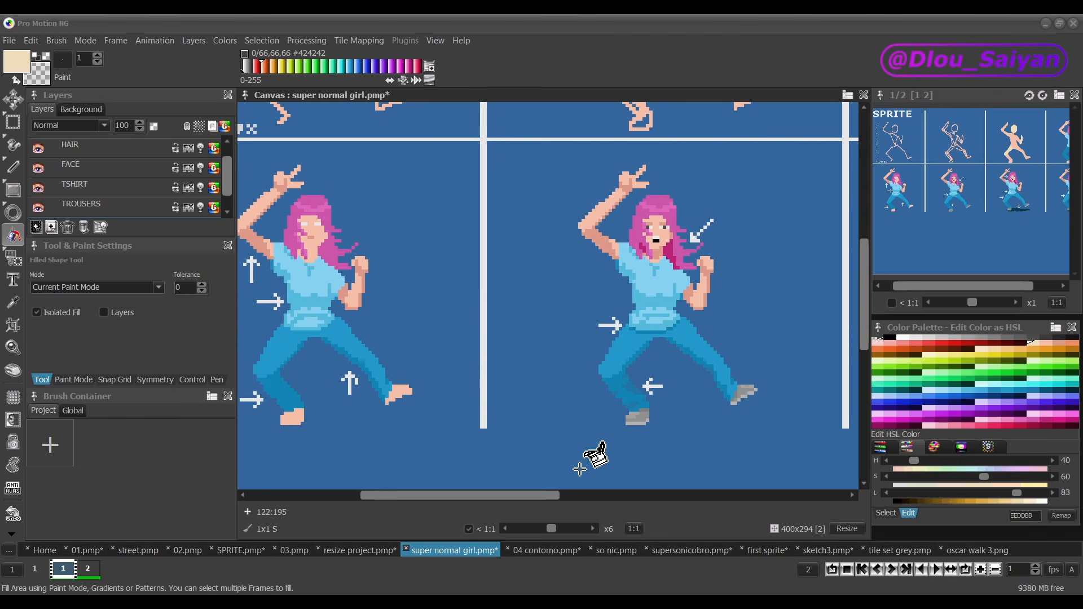
{"action": "left_click_drag", "start_coordinate": [526, 495], "coordinate": [629, 489]}
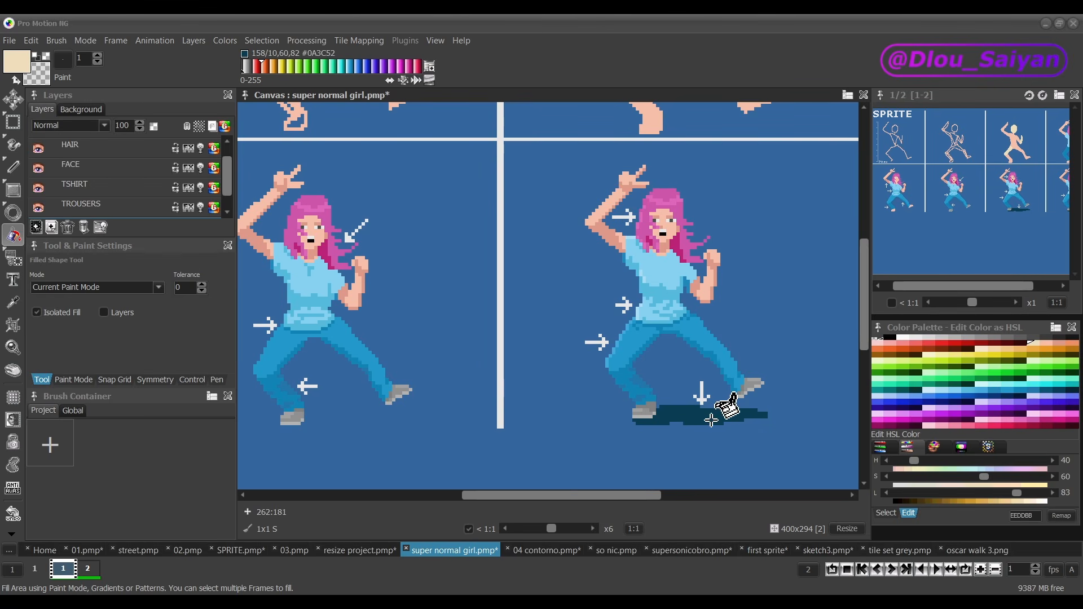
{"action": "left_click_drag", "start_coordinate": [561, 496], "coordinate": [673, 467]}
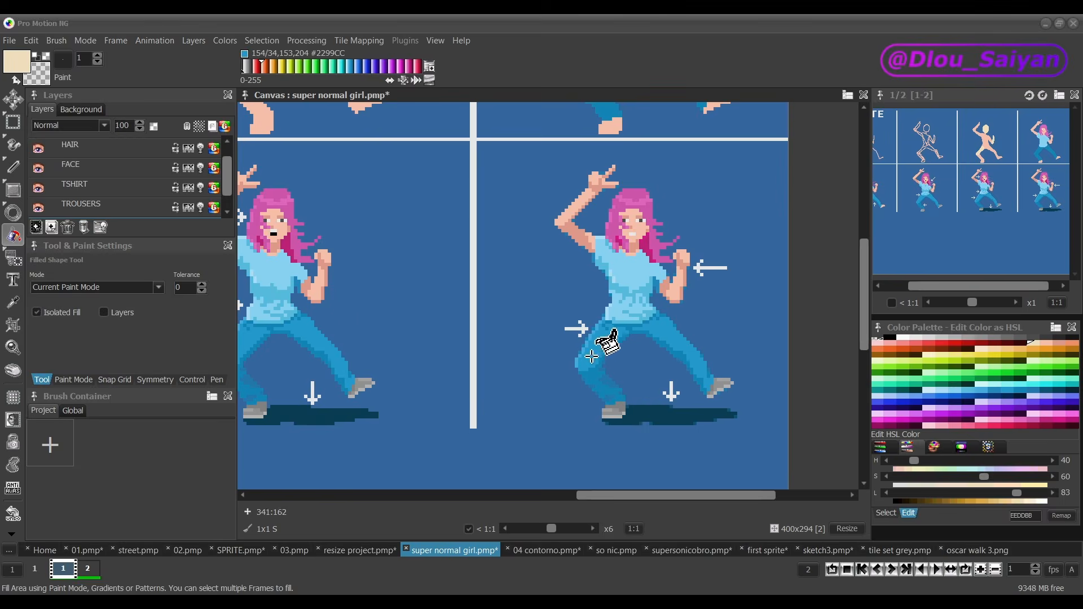
Step: Examine the final girl sprite's trouser edge pixels, shoe and ground shadow up close, and compare the whole figure
{"action": "scroll", "coordinate": [591, 355], "scroll_direction": "up", "scroll_amount": 5}
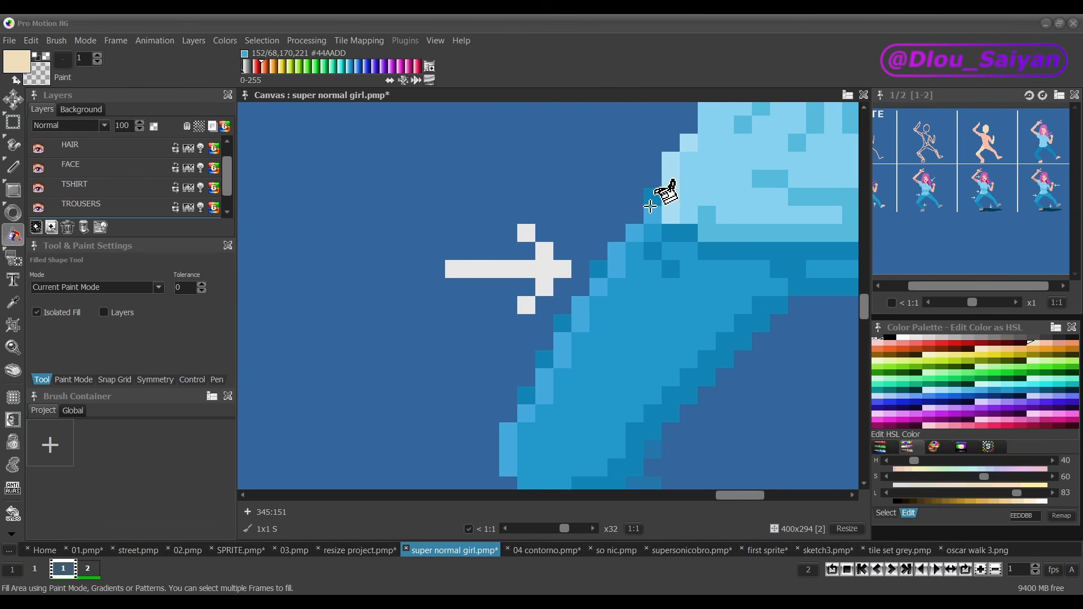
{"action": "scroll", "coordinate": [612, 260], "scroll_direction": "down", "scroll_amount": 1}
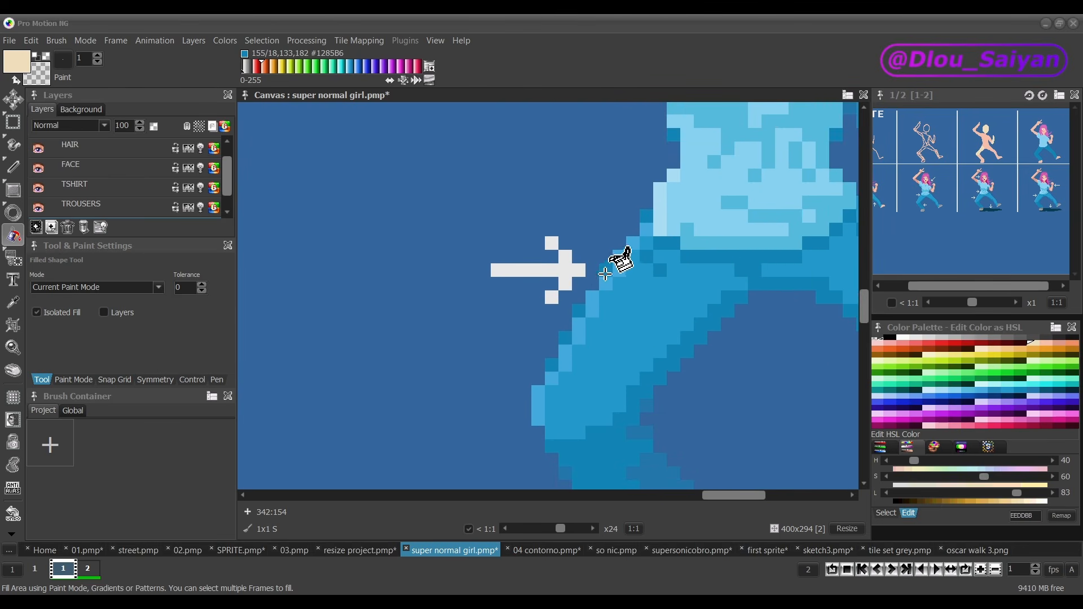
{"action": "scroll", "coordinate": [605, 274], "scroll_direction": "up", "scroll_amount": 3}
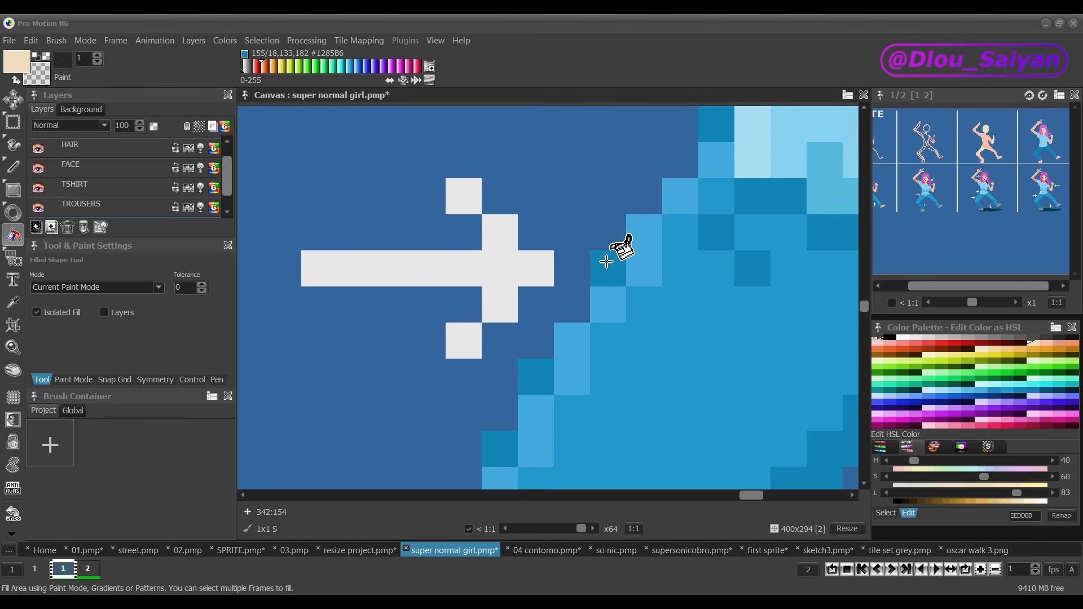
{"action": "scroll", "coordinate": [665, 278], "scroll_direction": "down", "scroll_amount": 3}
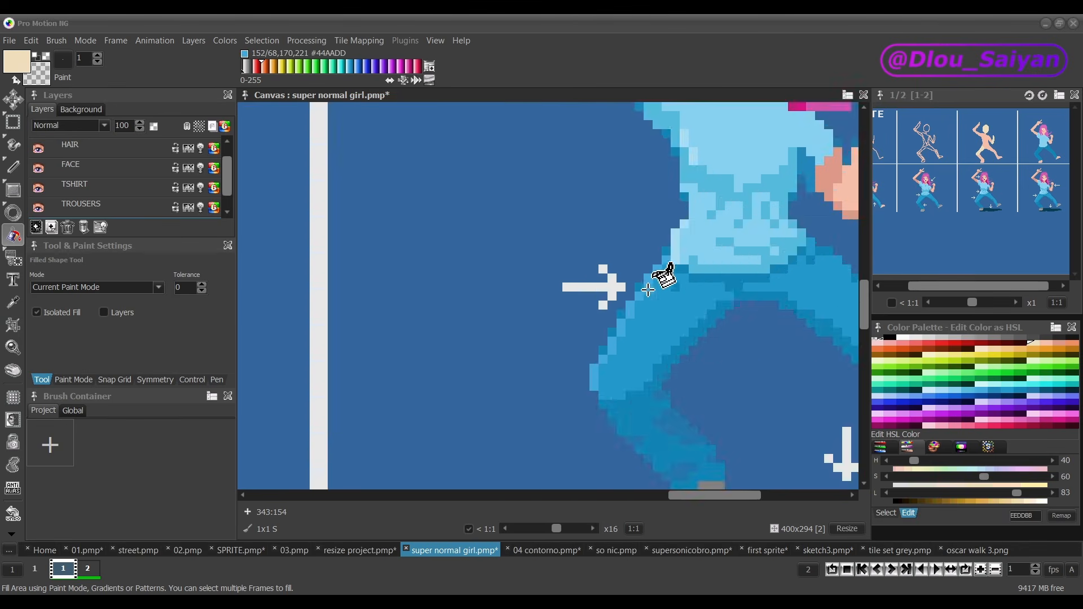
{"action": "scroll", "coordinate": [655, 345], "scroll_direction": "up", "scroll_amount": 2}
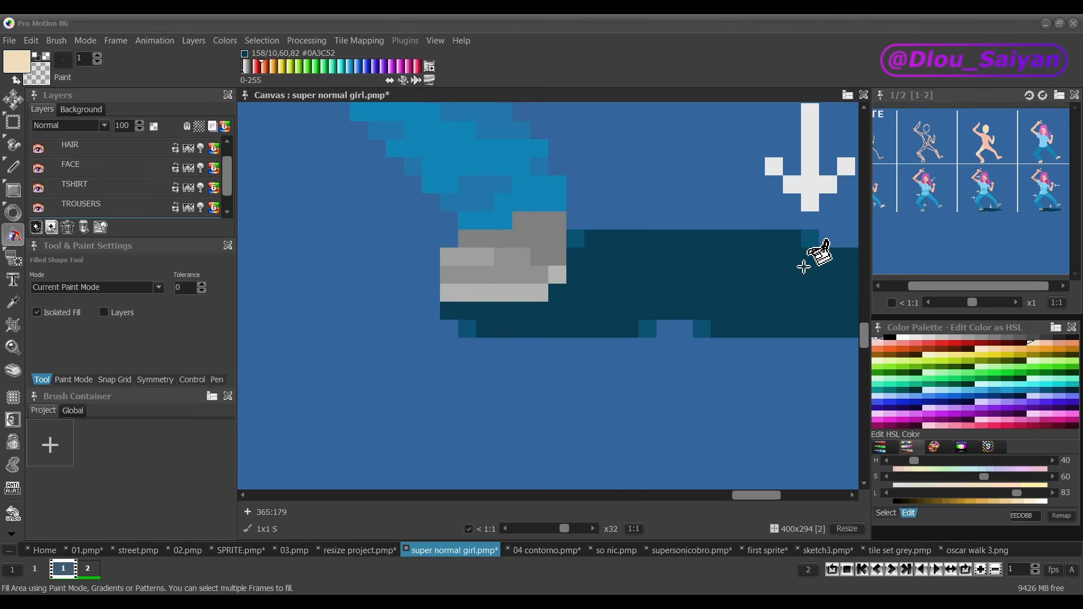
{"action": "scroll", "coordinate": [763, 303], "scroll_direction": "down", "scroll_amount": 1}
{"action": "scroll", "coordinate": [764, 303], "scroll_direction": "down", "scroll_amount": 3}
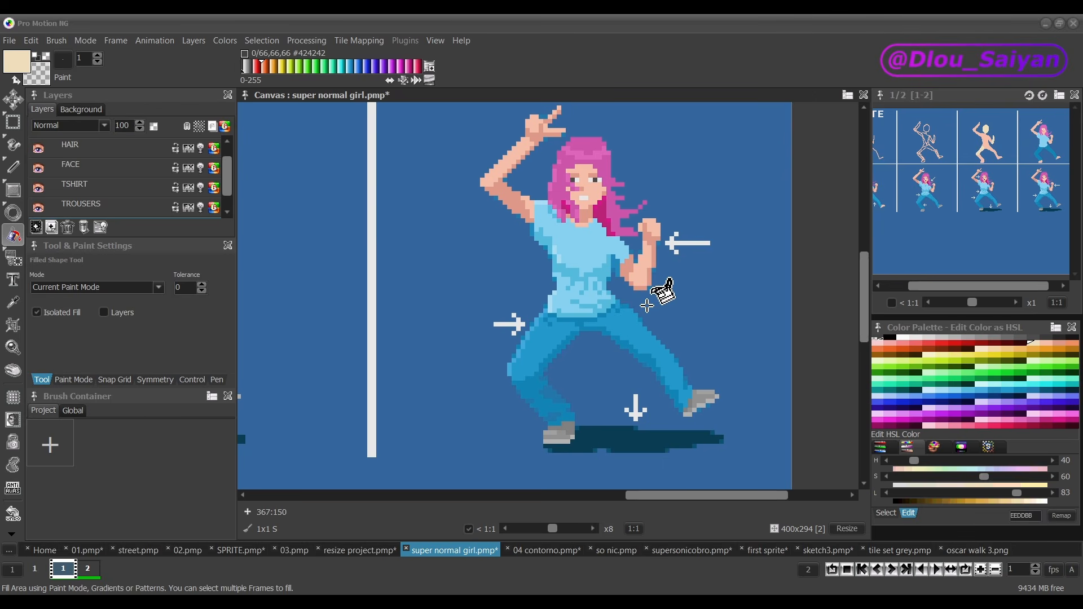
{"action": "scroll", "coordinate": [647, 302], "scroll_direction": "down", "scroll_amount": 3}
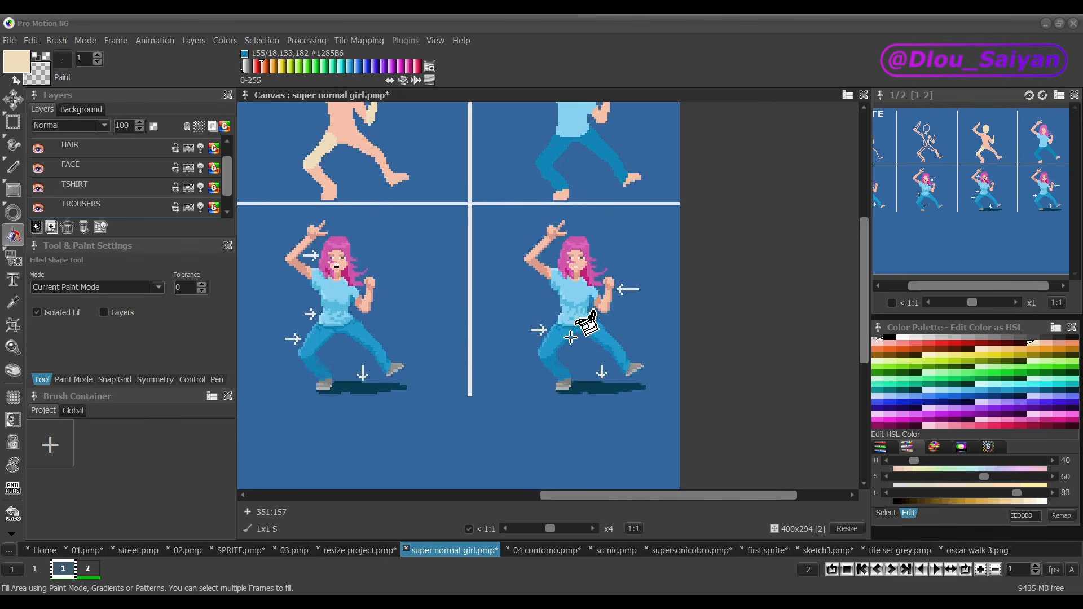
Step: Add a new animation layer above HAIR for the flat-coloured girl and name it shadow
{"action": "left_click_drag", "start_coordinate": [569, 500], "coordinate": [573, 497]}
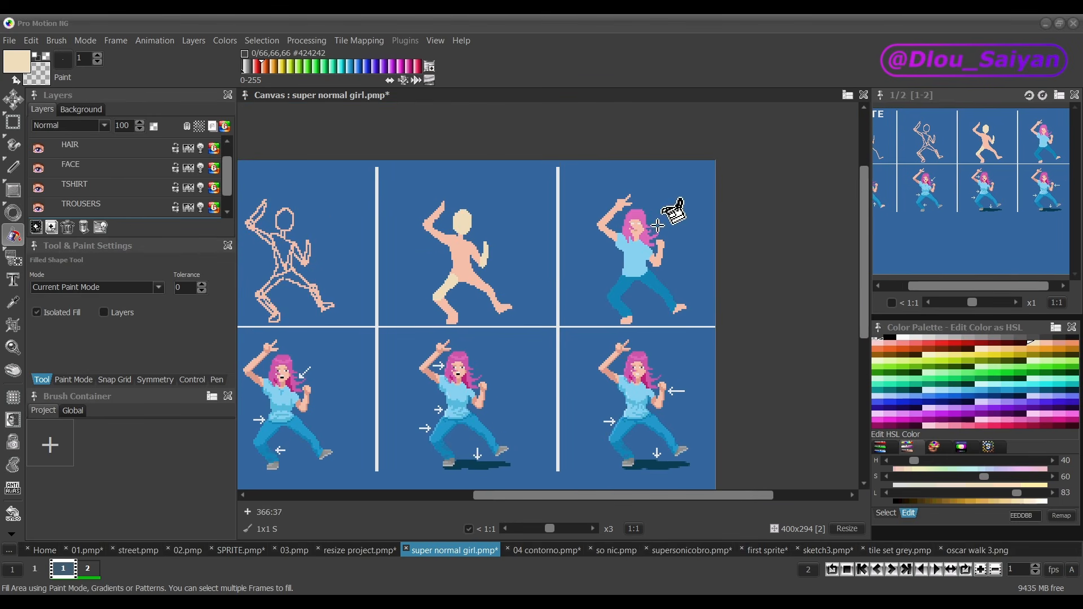
{"action": "scroll", "coordinate": [657, 225], "scroll_direction": "up", "scroll_amount": 4}
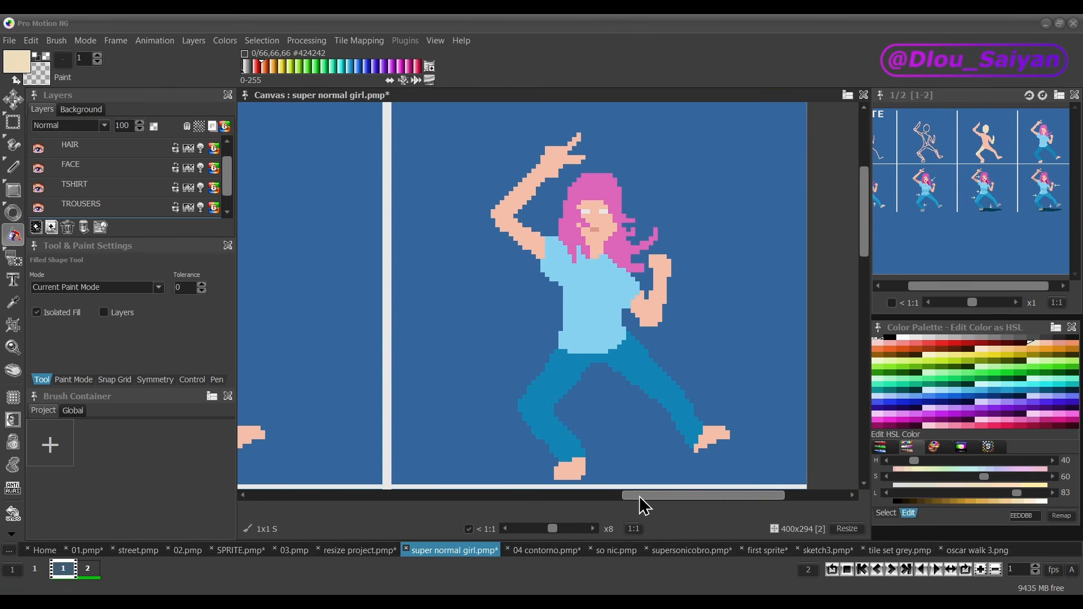
{"action": "left_click_drag", "start_coordinate": [642, 497], "coordinate": [649, 495]}
{"action": "left_click_drag", "start_coordinate": [865, 241], "coordinate": [865, 246]}
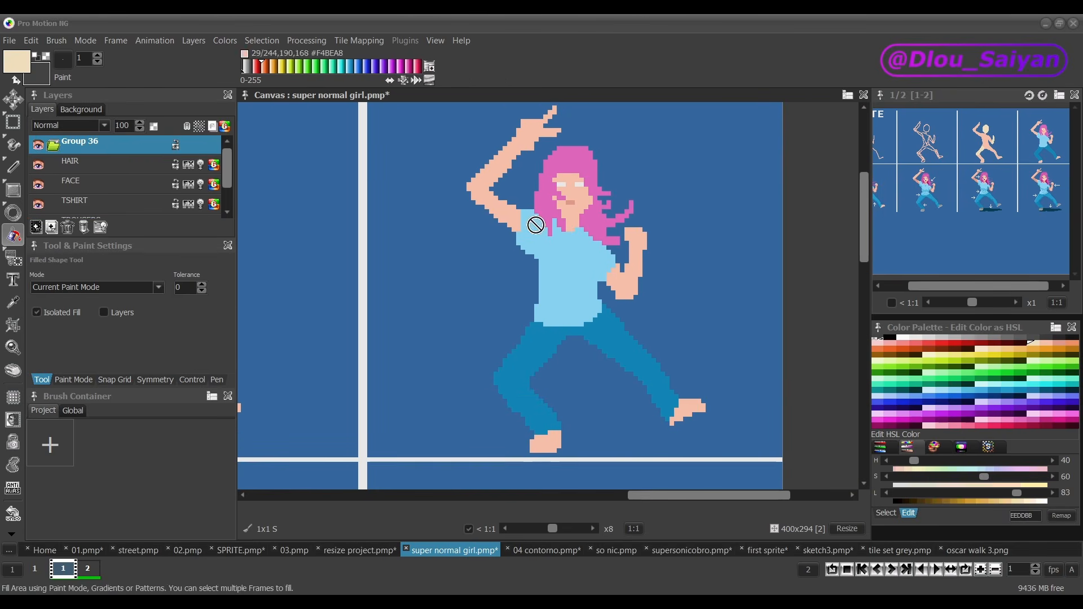
{"action": "left_click", "coordinate": [36, 227]}
{"action": "double_click", "coordinate": [79, 164]}
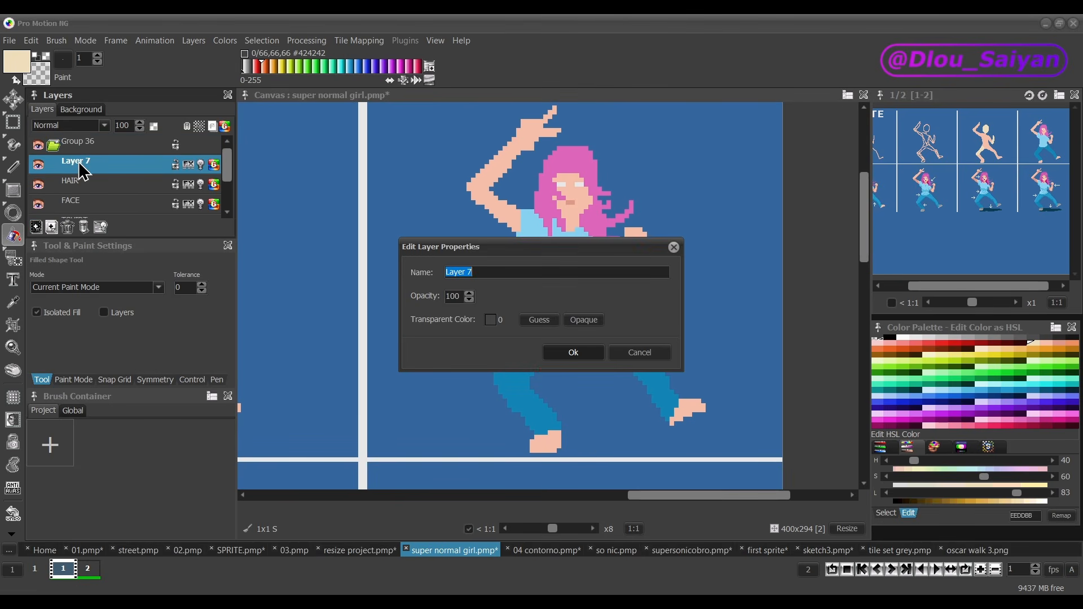
{"action": "type", "text": "shadow"}
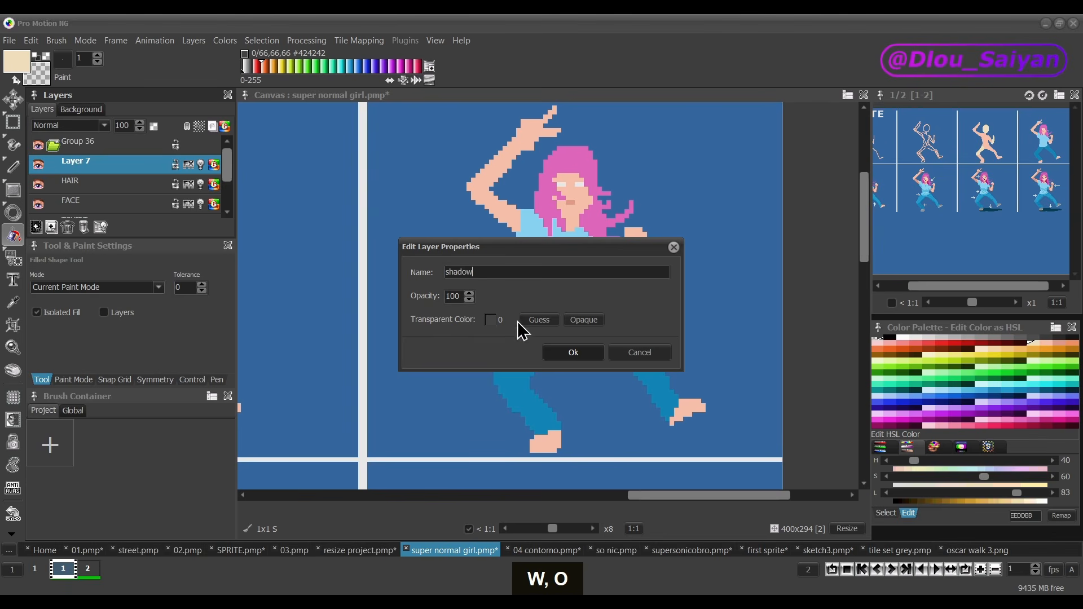
{"action": "left_click", "coordinate": [569, 353]}
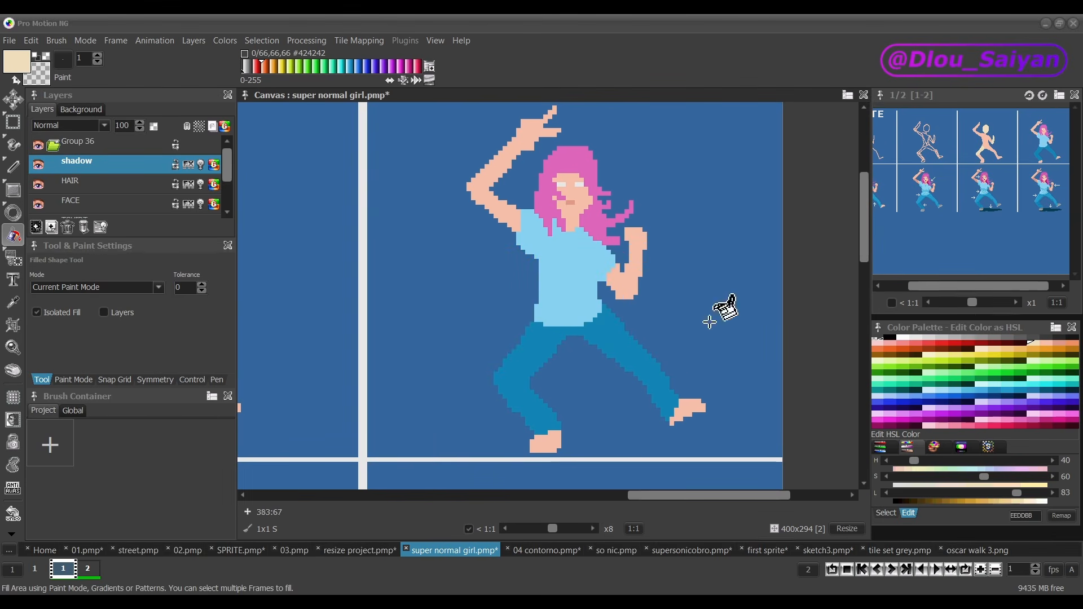
Step: Choose near-black #161616 as the paint colour and lower the shadow layer's opacity to 20%
{"action": "left_click", "coordinate": [1071, 338]}
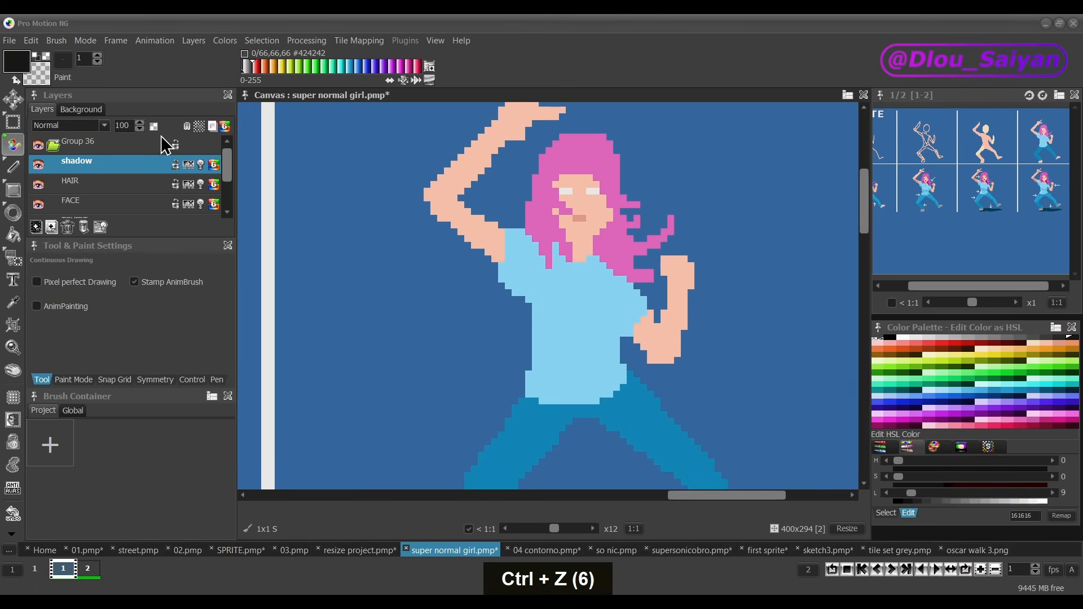
{"action": "left_click", "coordinate": [110, 166]}
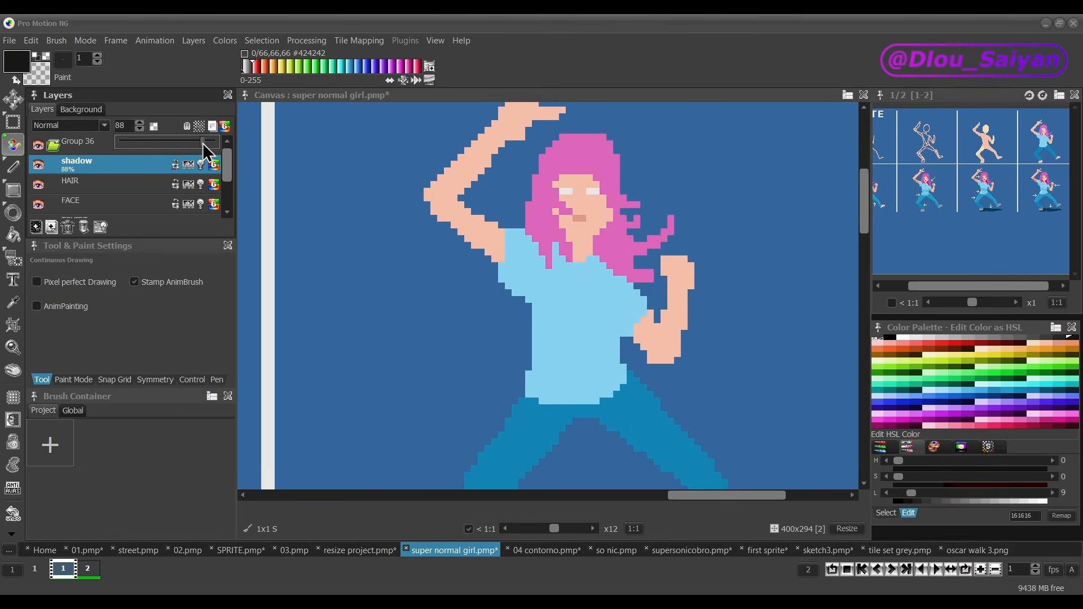
{"action": "left_click_drag", "start_coordinate": [202, 143], "coordinate": [154, 145]}
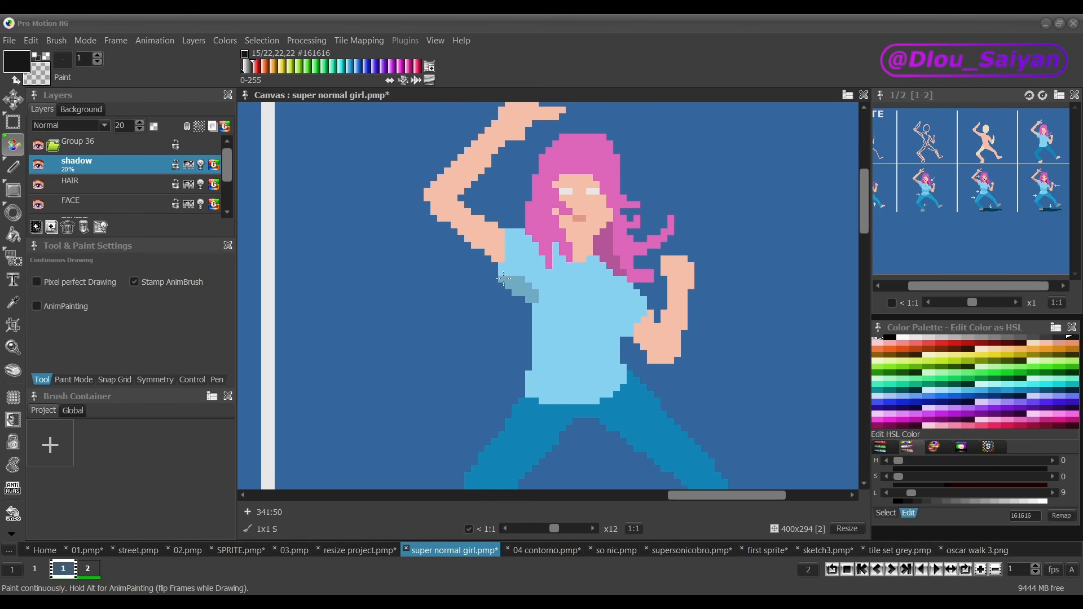
Step: Paint shadows on the hair beside the neck, the raised arm's sleeve underside, and the shirt's side, waist folds and hem
{"action": "left_click_drag", "start_coordinate": [616, 305], "coordinate": [626, 326]}
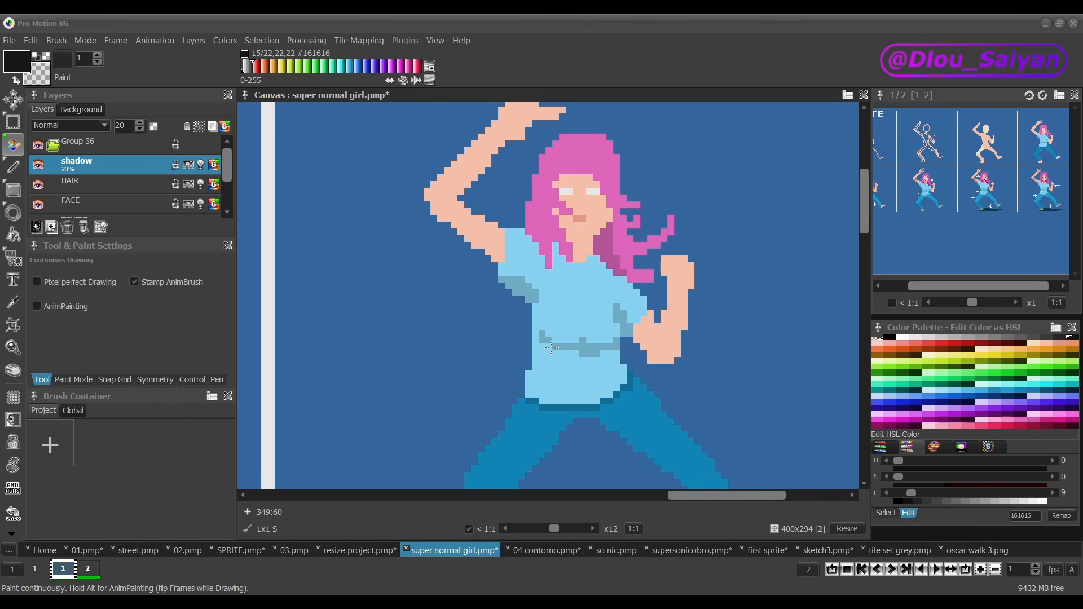
{"action": "left_click_drag", "start_coordinate": [569, 381], "coordinate": [555, 364]}
{"action": "mouse_move", "coordinate": [528, 394]}
{"action": "left_mouse_down"}
{"action": "mouse_move", "coordinate": [550, 401]}
{"action": "mouse_move", "coordinate": [596, 387]}
{"action": "left_mouse_up"}
{"action": "left_click_drag", "start_coordinate": [616, 372], "coordinate": [609, 387]}
Step: Shade the bent leg's trousers below the knee and the underside of the outstretched leg
{"action": "scroll", "coordinate": [558, 293], "scroll_direction": "down", "scroll_amount": 3}
{"action": "scroll", "coordinate": [576, 380], "scroll_direction": "up", "scroll_amount": 3}
{"action": "mouse_move", "coordinate": [488, 365]}
{"action": "left_mouse_down"}
{"action": "mouse_move", "coordinate": [451, 374]}
{"action": "mouse_move", "coordinate": [478, 397]}
{"action": "mouse_move", "coordinate": [494, 376]}
{"action": "left_mouse_up"}
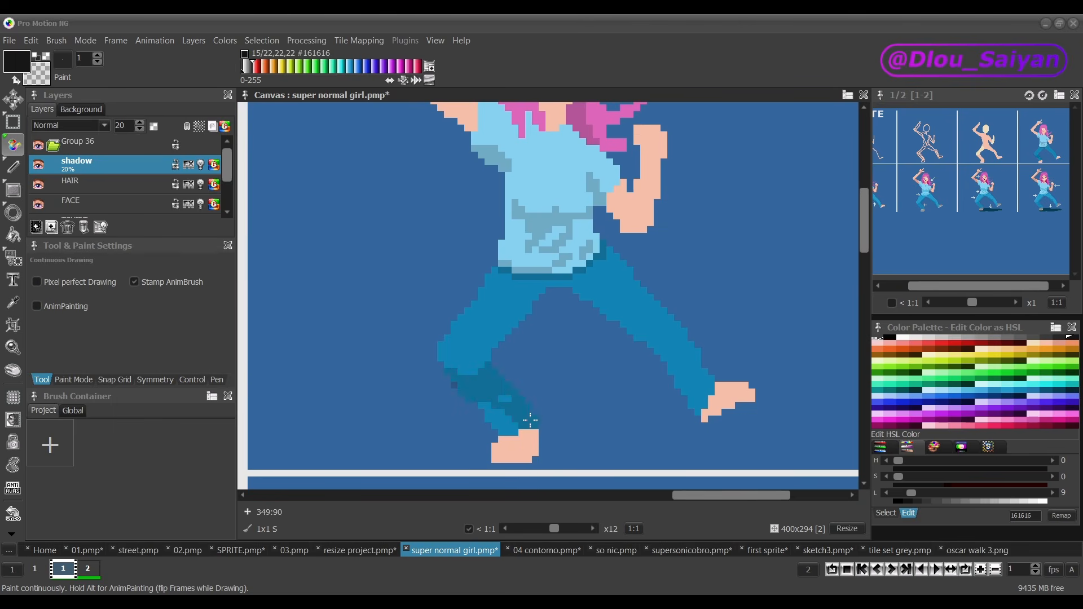
{"action": "left_click_drag", "start_coordinate": [622, 327], "coordinate": [658, 350]}
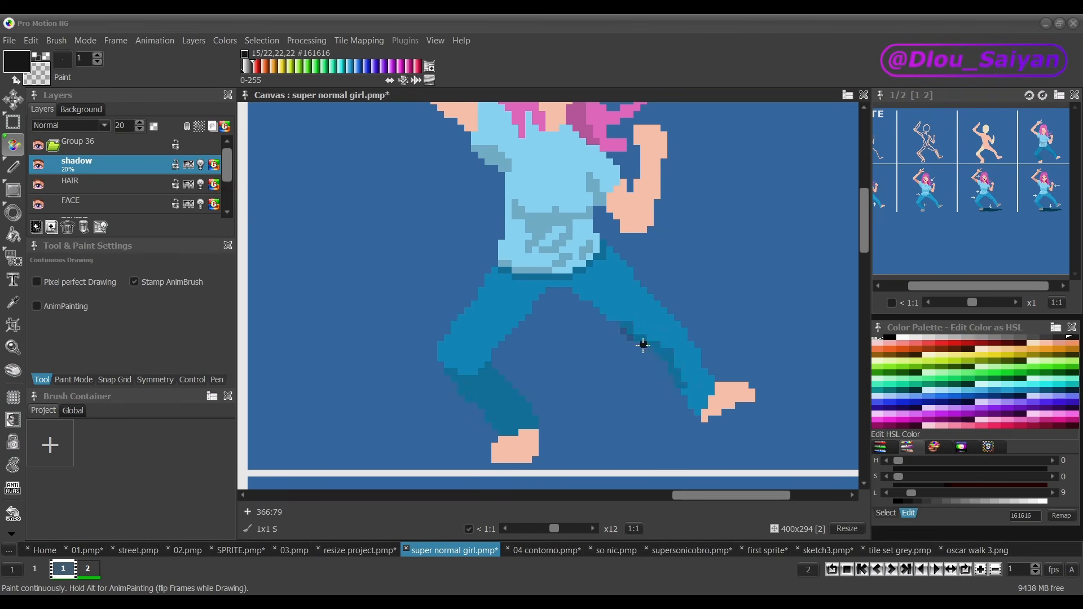
Step: Shade the inner edge of the raised arm around the elbow, and the underside of its hand and fingers
{"action": "scroll", "coordinate": [643, 345], "scroll_direction": "down", "scroll_amount": 3}
{"action": "scroll", "coordinate": [449, 372], "scroll_direction": "up", "scroll_amount": 4}
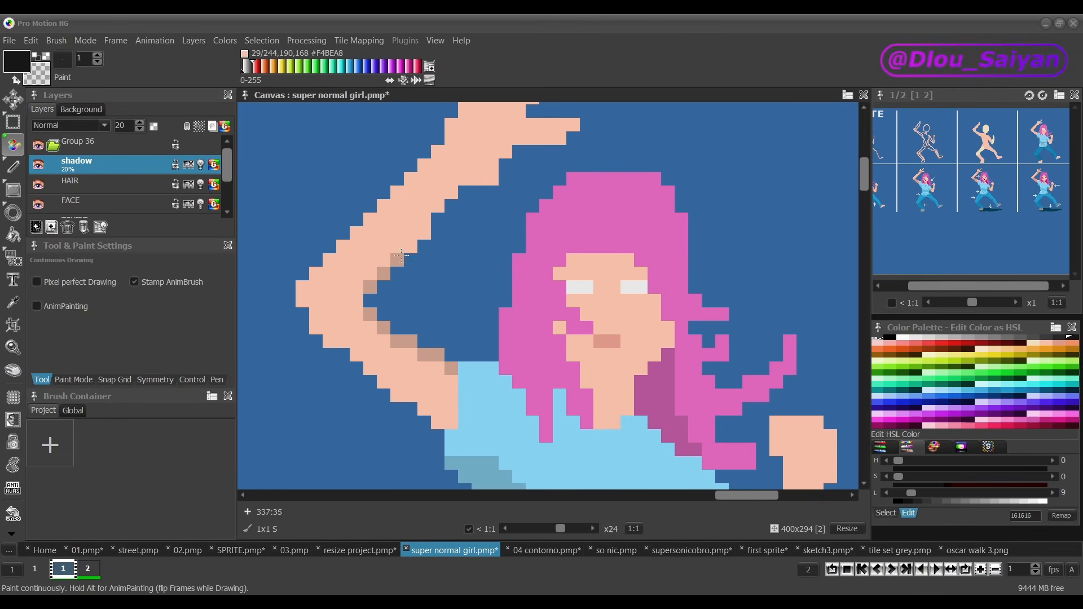
{"action": "scroll", "coordinate": [649, 428], "scroll_direction": "down", "scroll_amount": 2}
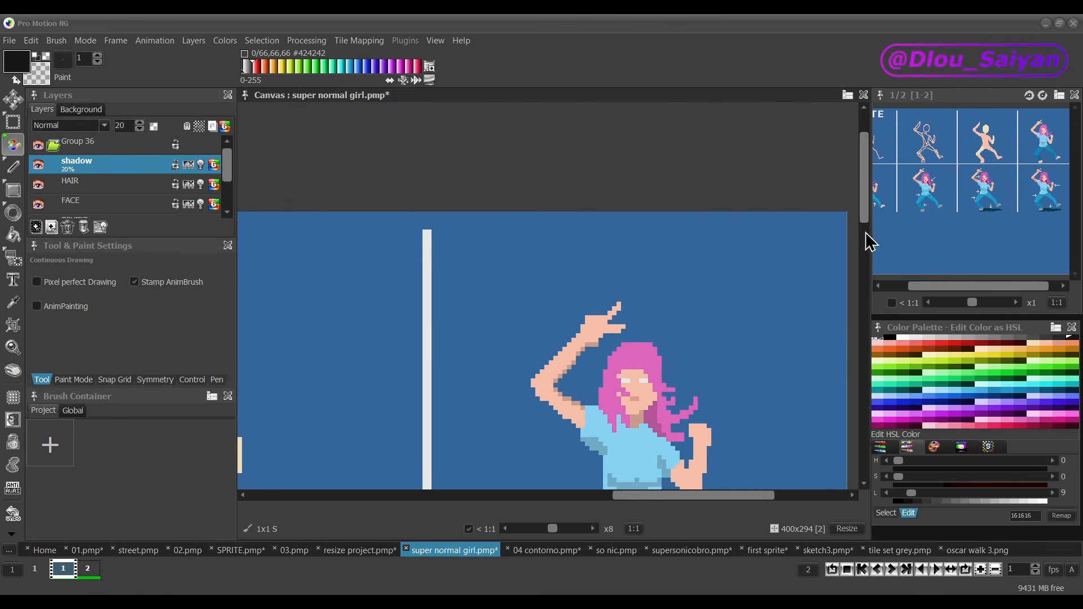
{"action": "scroll", "coordinate": [580, 289], "scroll_direction": "up", "scroll_amount": 2}
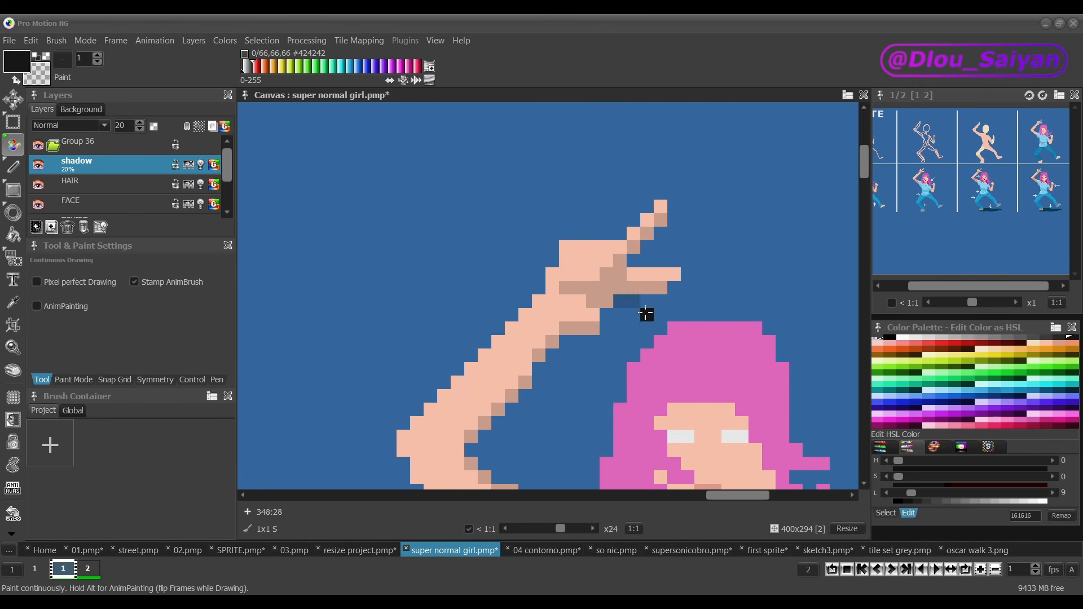
Step: Compare the whole figure with the shadow layer hidden and shown, and view it beside the other sprite stages
{"action": "scroll", "coordinate": [571, 326], "scroll_direction": "down", "scroll_amount": 1}
{"action": "scroll", "coordinate": [571, 335], "scroll_direction": "down", "scroll_amount": 1}
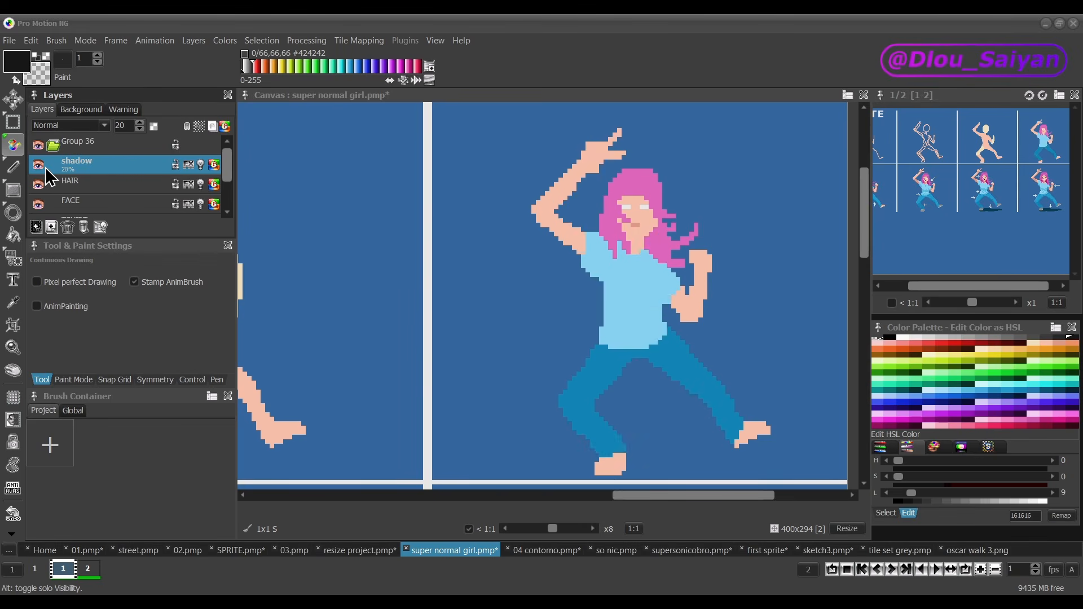
{"action": "left_click", "coordinate": [44, 165]}
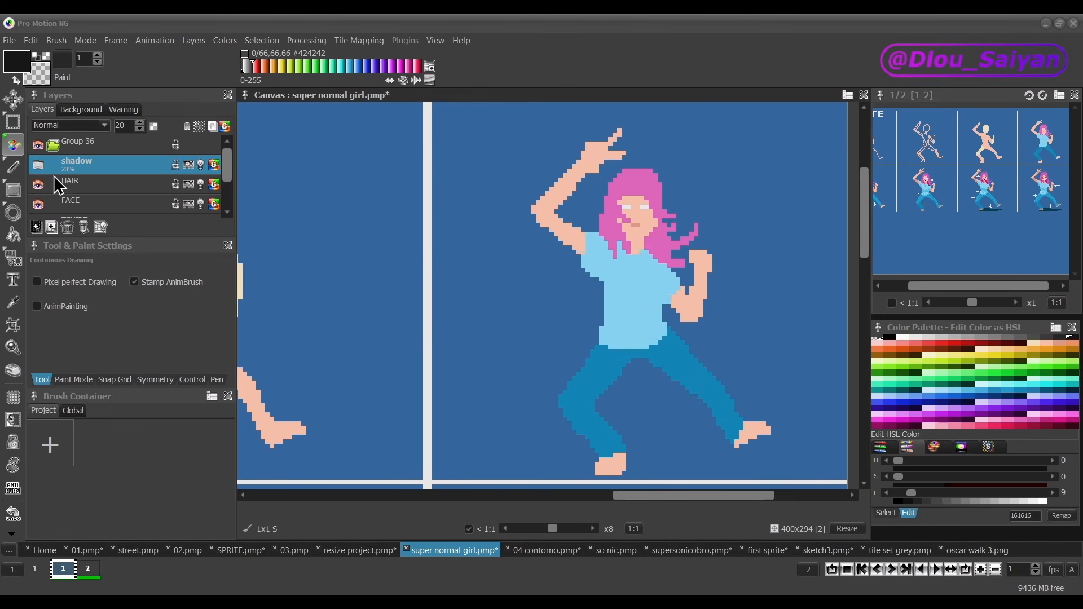
{"action": "left_click", "coordinate": [42, 168]}
{"action": "scroll", "coordinate": [530, 395], "scroll_direction": "down", "scroll_amount": 2}
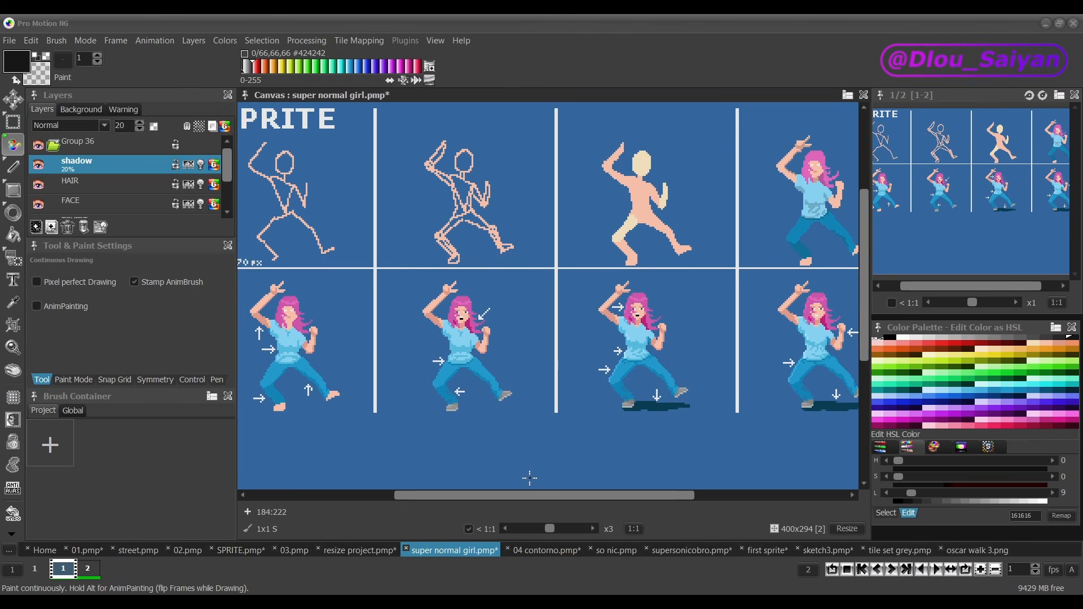